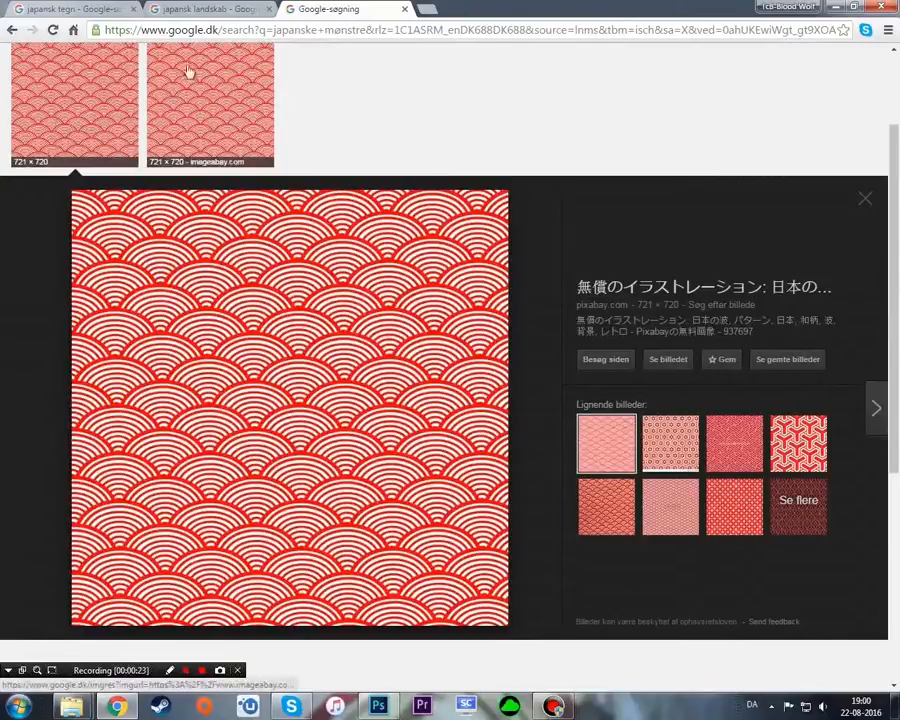
# Review the Mount Fuji landscape, peace kanji and red wave-pattern images in the open image searches.
pyautogui.click(205, 9)
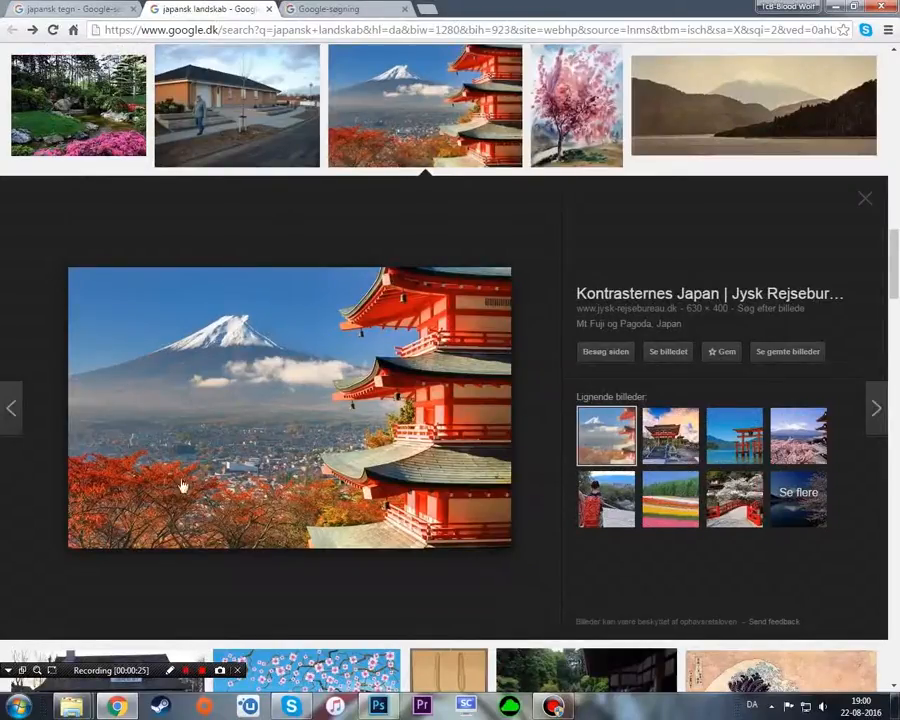
pyautogui.click(40, 7)
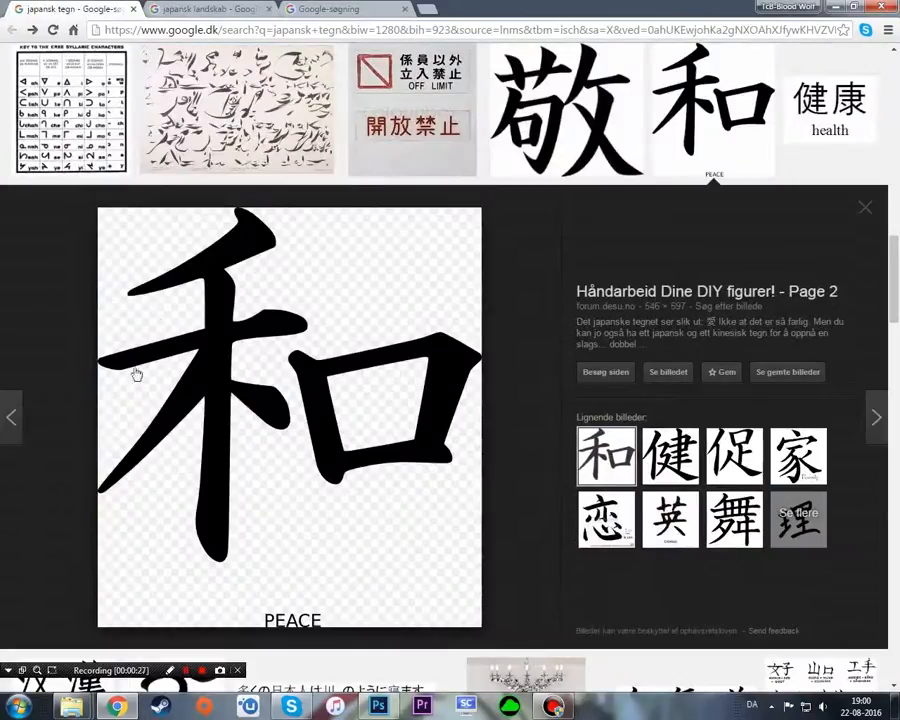
pyautogui.click(205, 9)
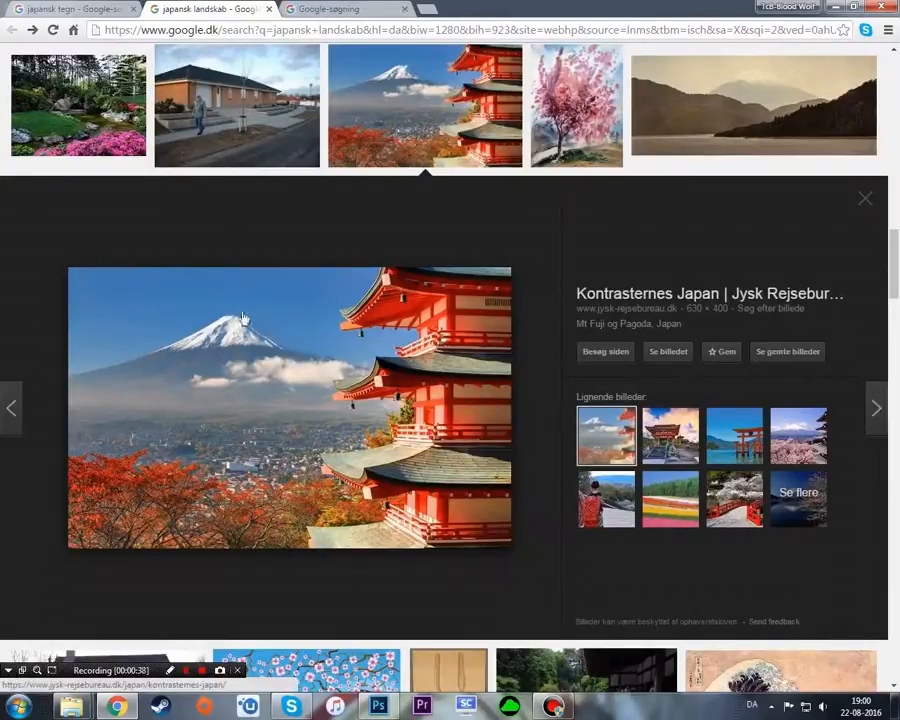
pyautogui.click(321, 8)
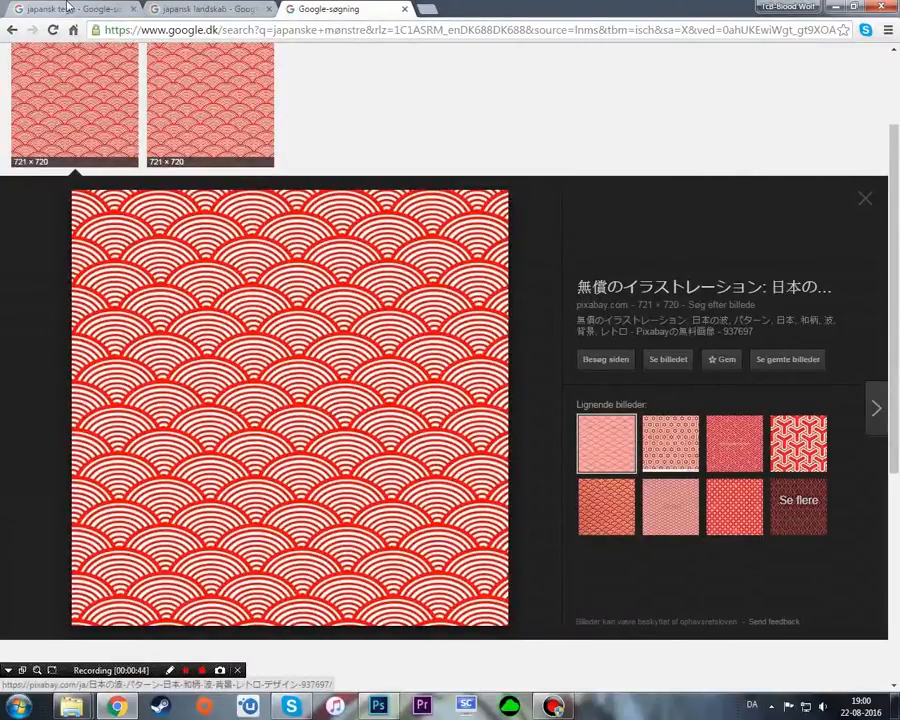
# Look up other sizes of the peace kanji image and preview the 2196 × 2400 version.
pyautogui.hotkey('ctrl', 'Tab')
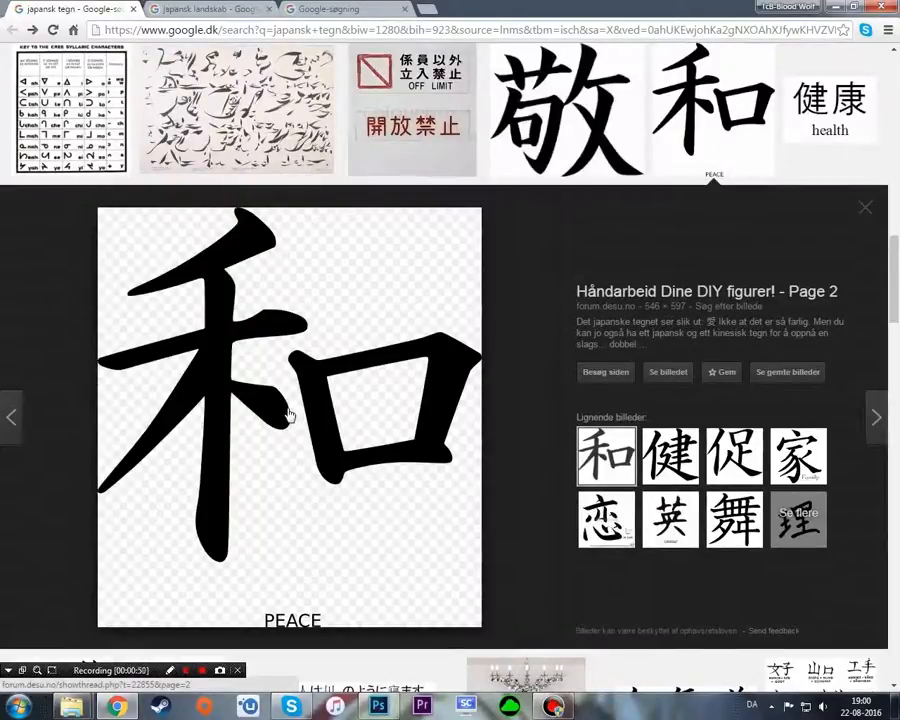
pyautogui.click(666, 307)
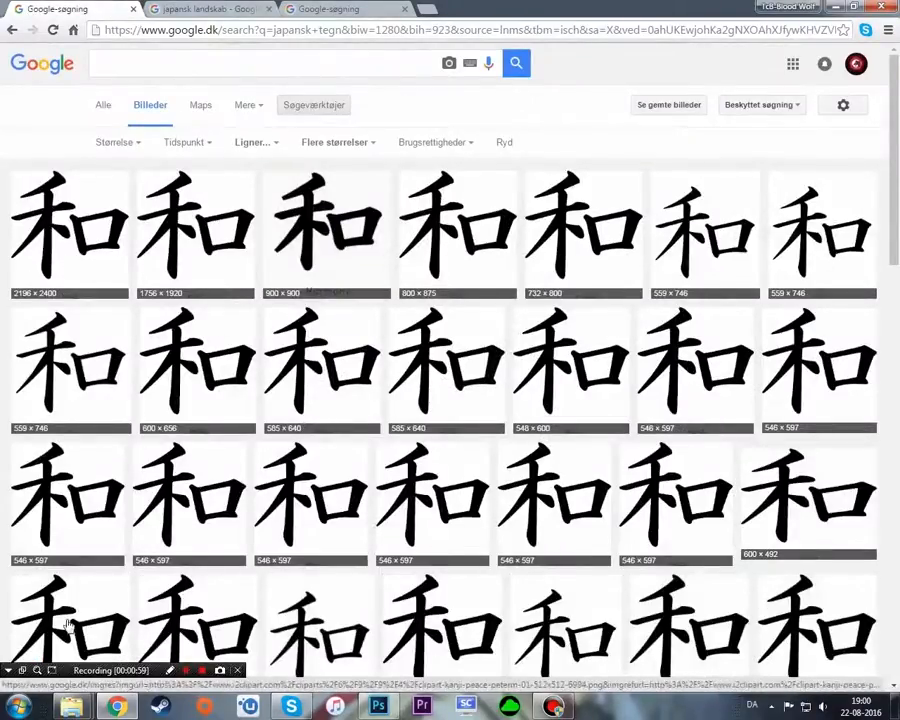
pyautogui.click(87, 233)
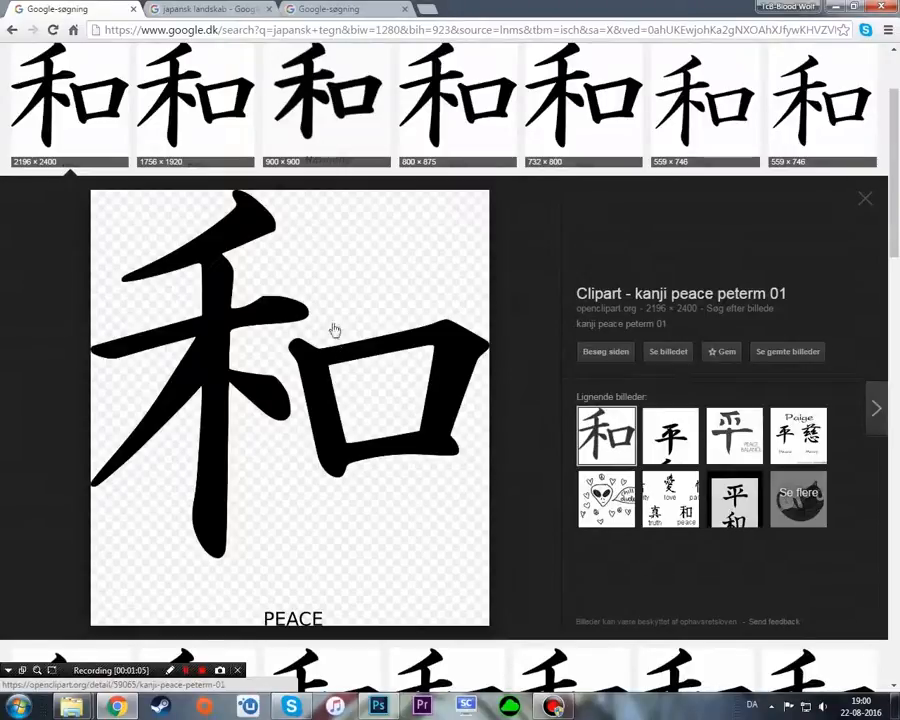
# Examine the 721 × 720 red wave-pattern image in its size results by reopening its preview.
pyautogui.click(322, 7)
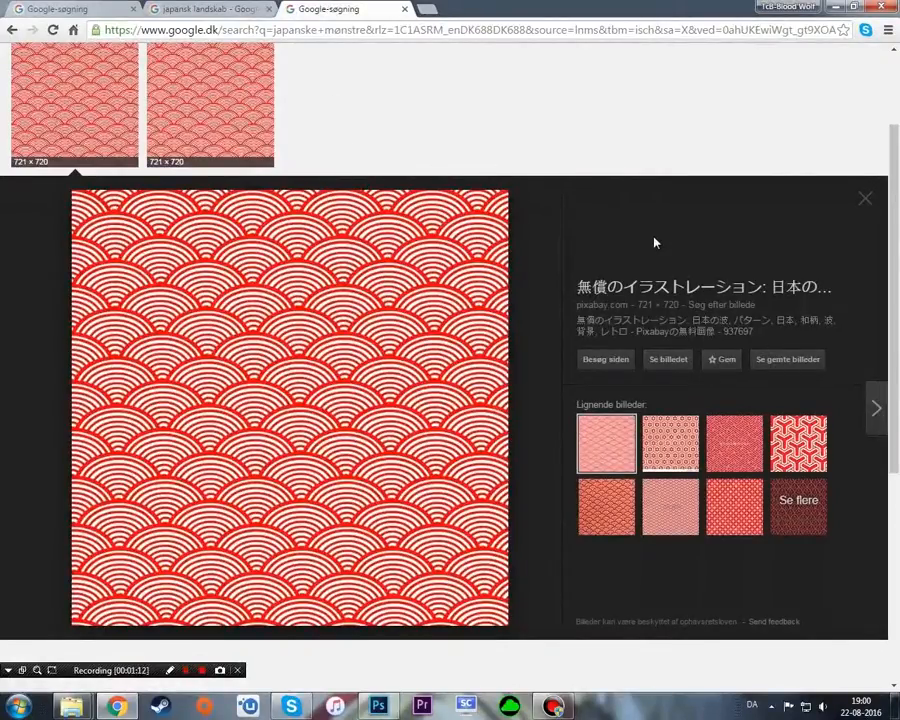
pyautogui.click(864, 199)
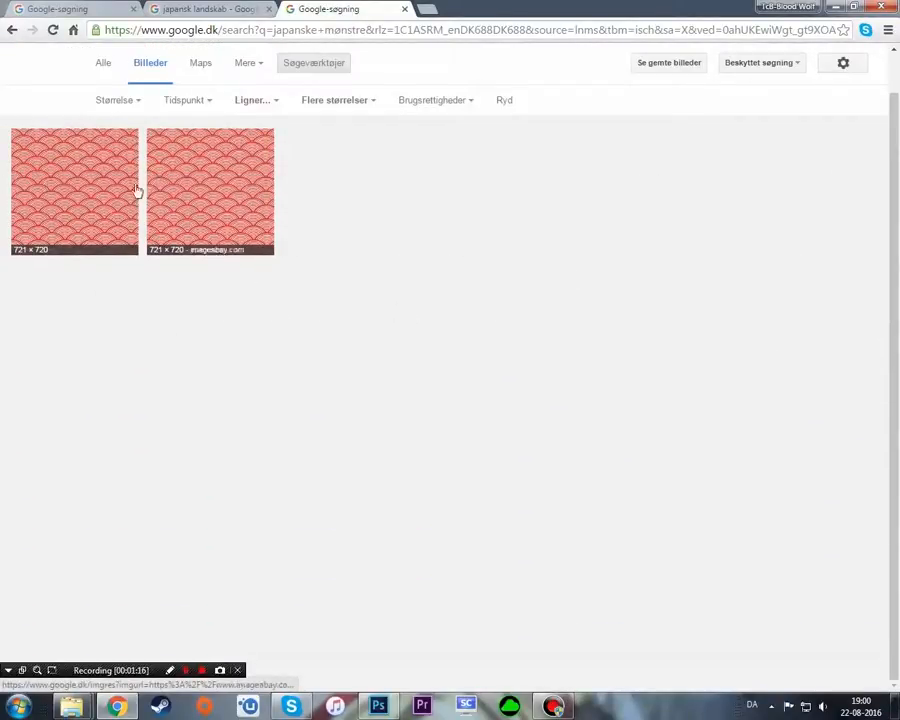
pyautogui.click(86, 214)
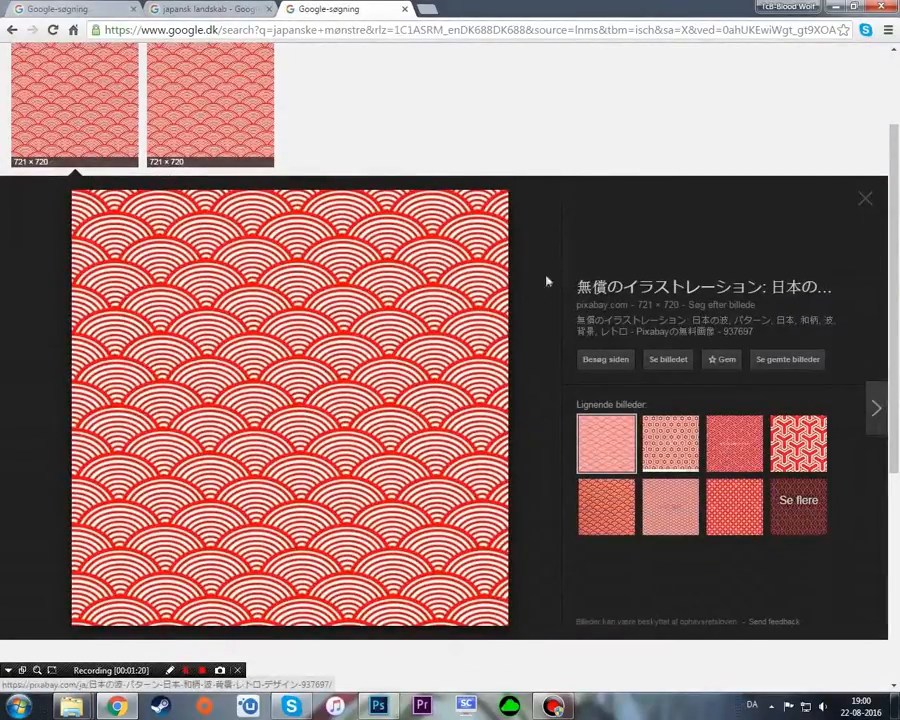
# Switch from the browser to the Japansk postkort folder and open Japan.jpg and the wave-pattern JPG in Photoshop, assigning the working RGB profile.
pyautogui.click(835, 7)
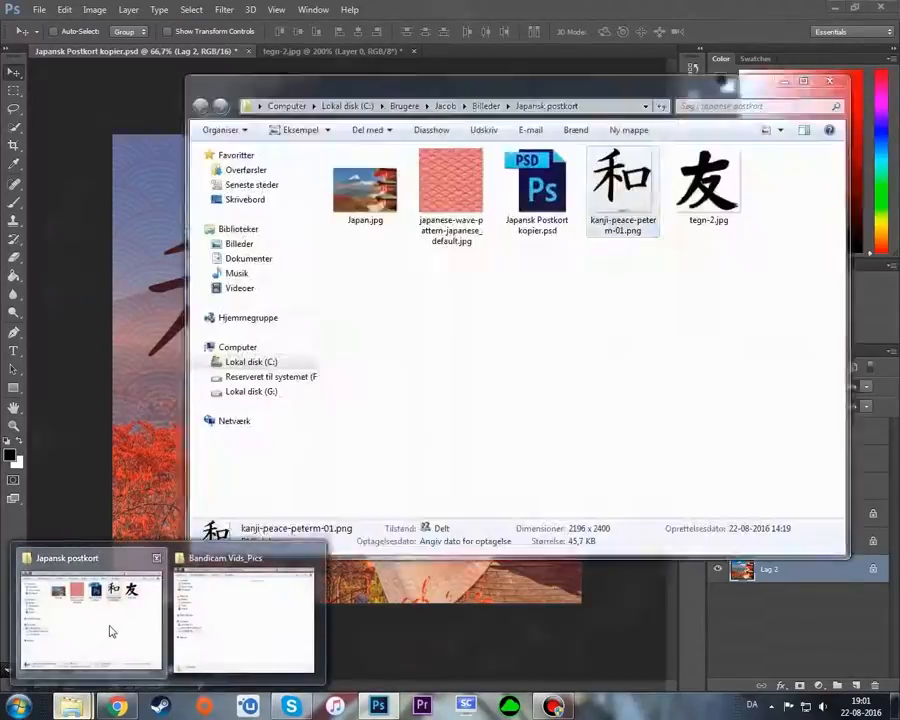
pyautogui.click(110, 629)
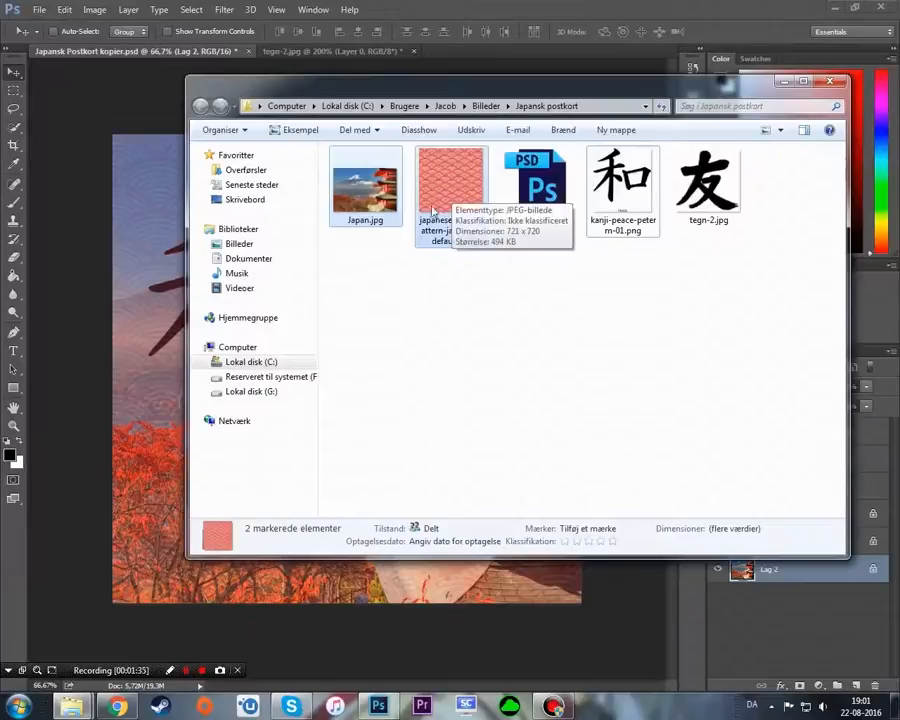
pyautogui.moveTo(430, 212); pyautogui.dragTo(424, 284)
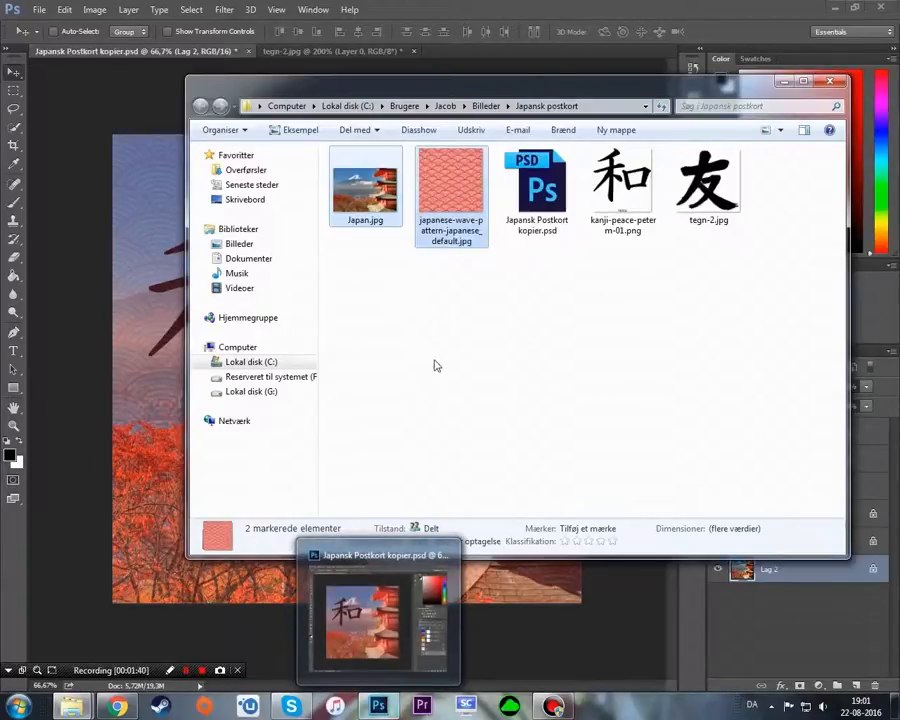
pyautogui.moveTo(450, 203); pyautogui.dragTo(468, 54)
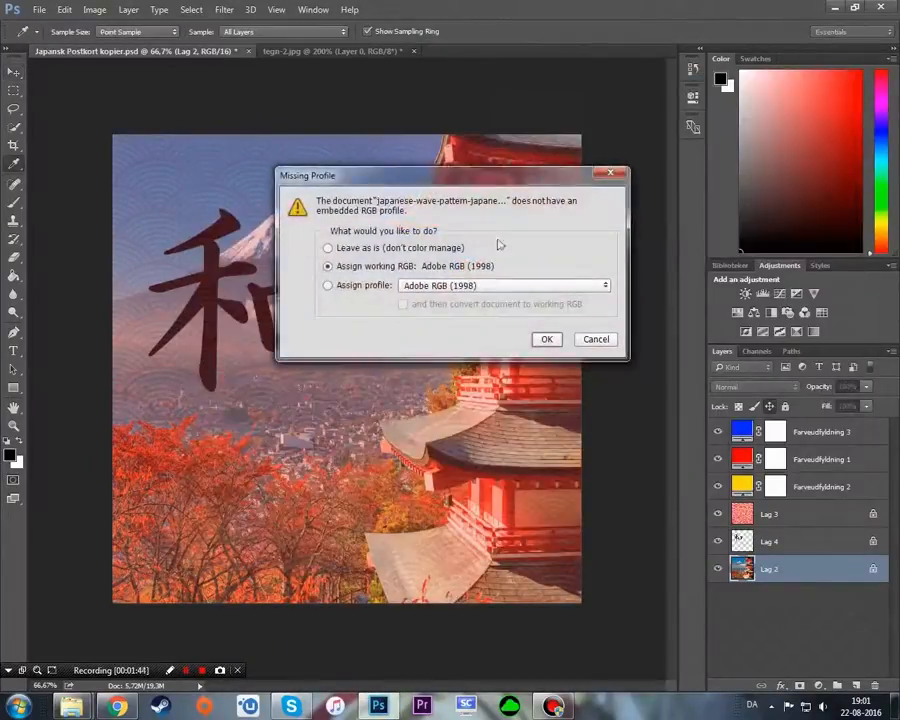
pyautogui.click(545, 339)
pyautogui.click(545, 334)
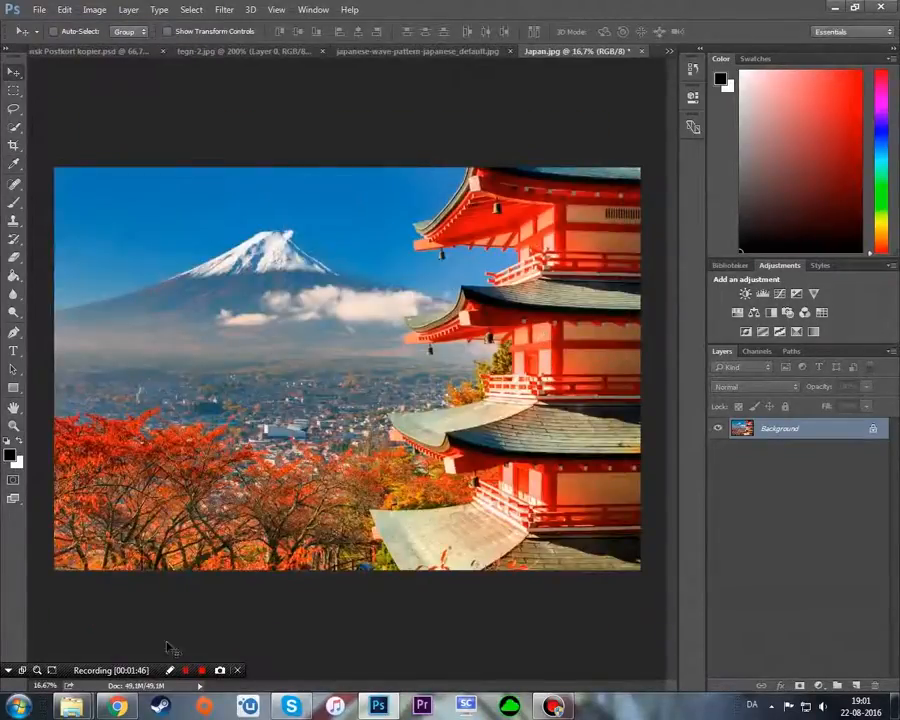
# Open kanji-peace-peterm-01.png from the Japansk postkort folder as a separate Photoshop document with the working RGB profile assigned.
pyautogui.moveTo(71, 706)
pyautogui.click(88, 636)
pyautogui.moveTo(623, 228); pyautogui.dragTo(658, 53)
pyautogui.press('i')
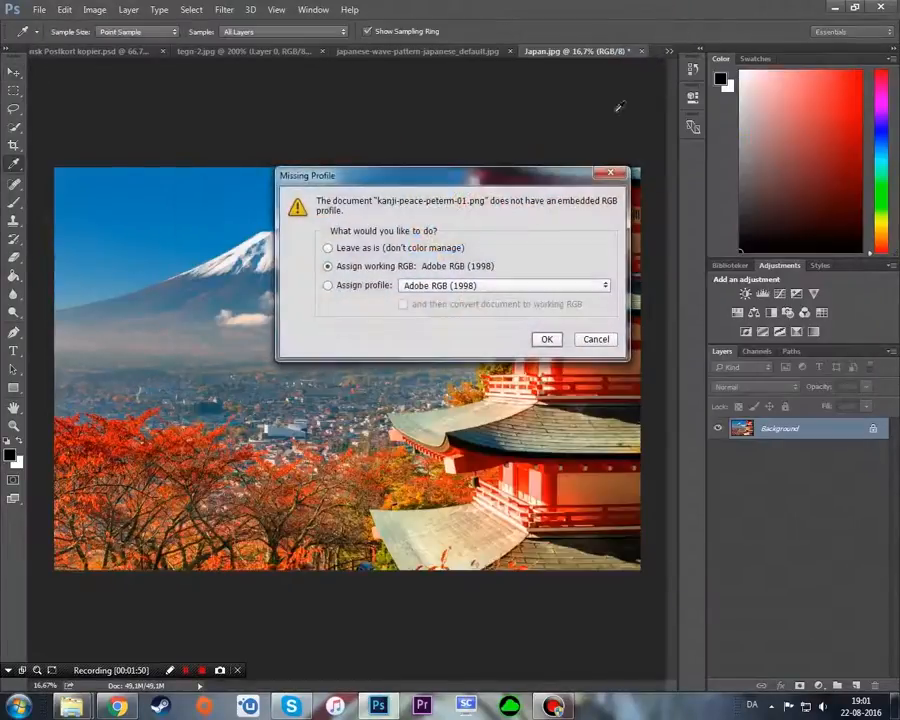
pyautogui.click(548, 340)
pyautogui.press('v')
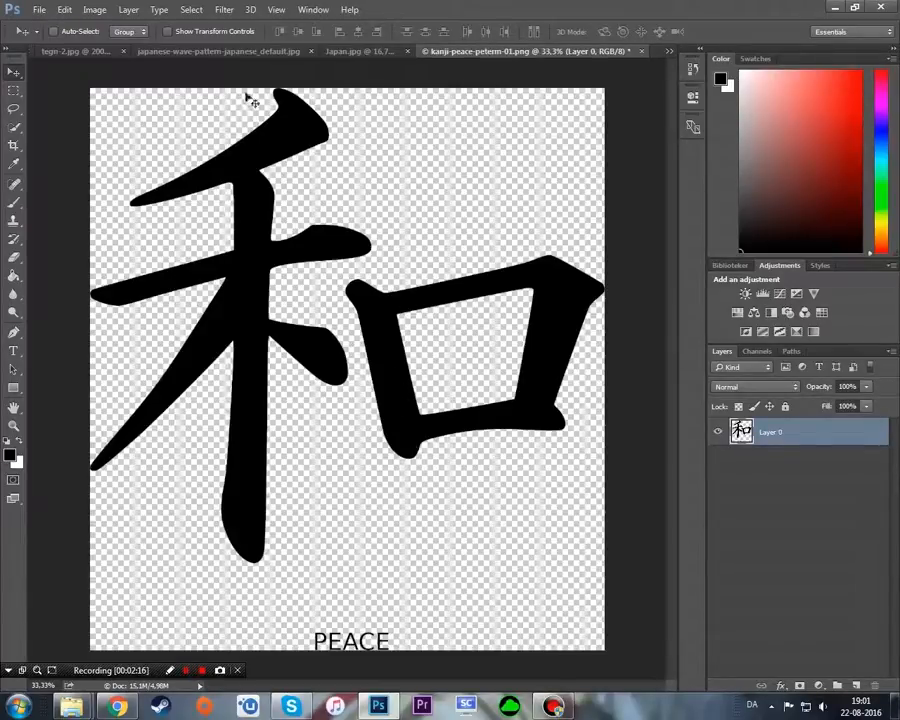
# Try copying the tegn-2.jpg character with its white background onto the Japan.jpg photo, converting its colors, and delete the copy.
pyautogui.click(82, 51)
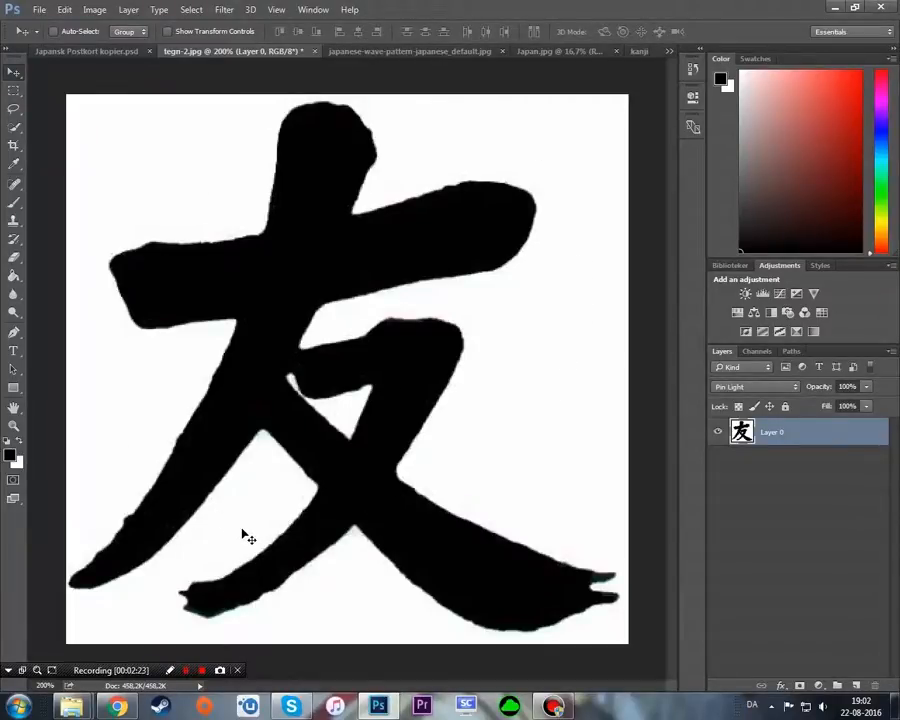
pyautogui.moveTo(350, 345); pyautogui.dragTo(410, 258)
pyautogui.moveTo(195, 316); pyautogui.dragTo(195, 316)
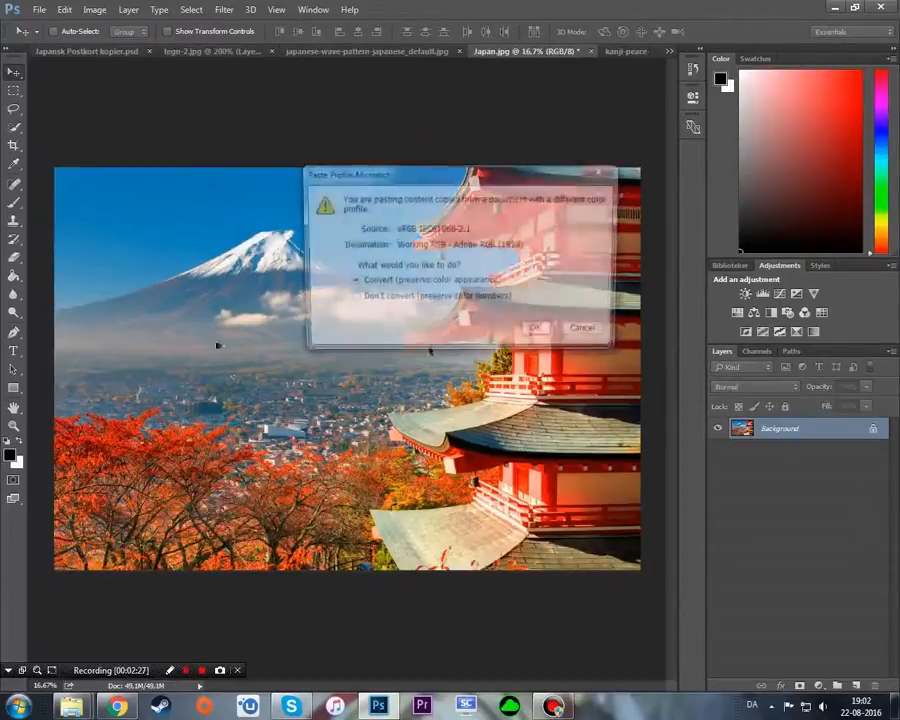
pyautogui.click(536, 331)
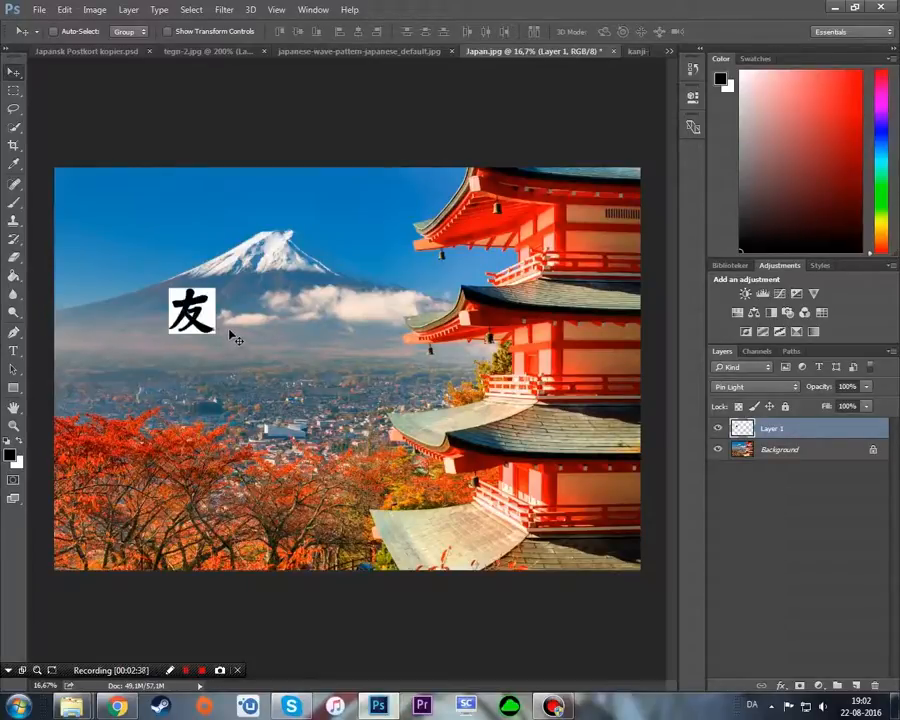
pyautogui.press('Delete')
# Select the black character in tegn-2.jpg with Color Range, using Sampled Colors, fuzziness 100 and no inversion.
pyautogui.click(210, 51)
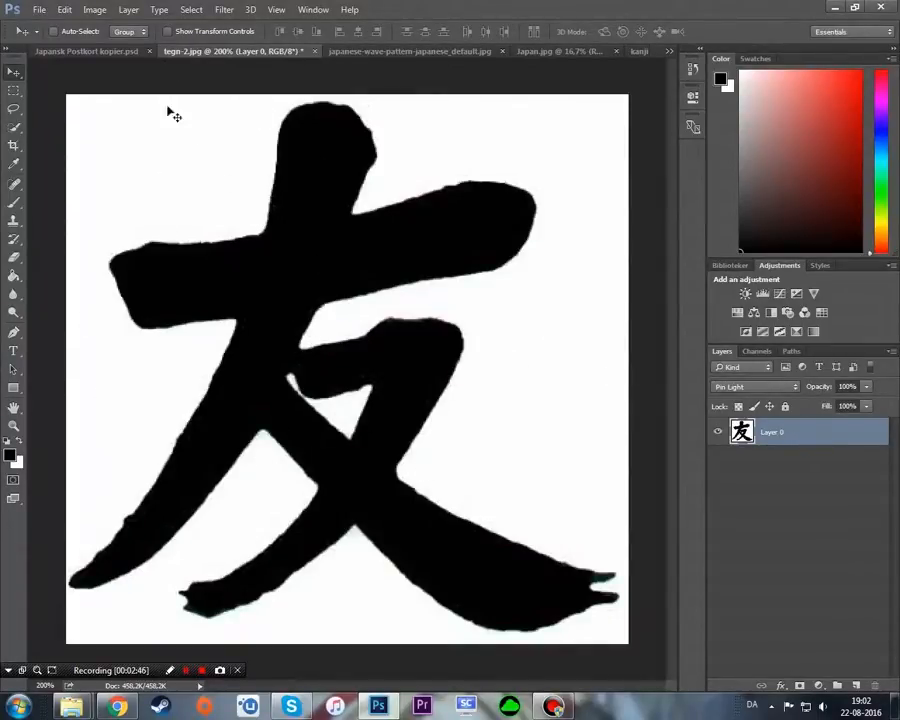
pyautogui.click(193, 10)
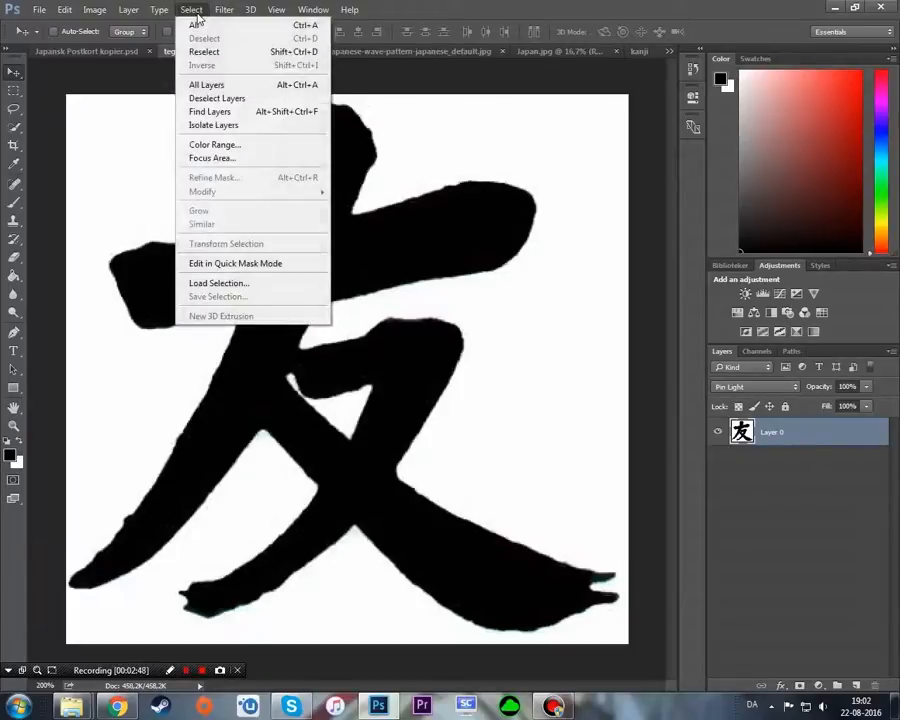
pyautogui.click(242, 149)
pyautogui.moveTo(678, 164); pyautogui.dragTo(741, 153)
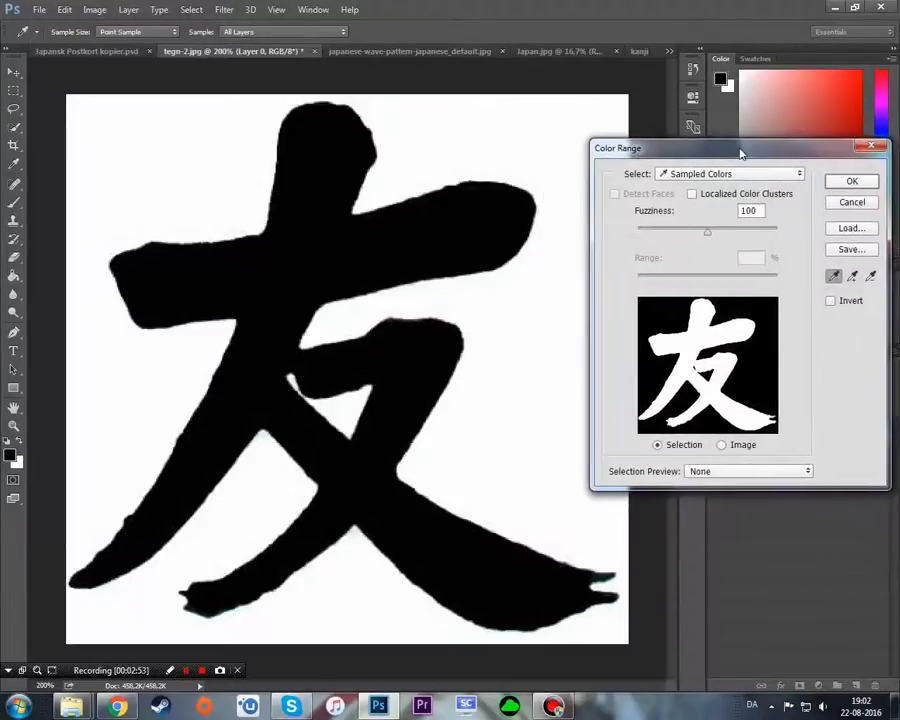
pyautogui.click(852, 277)
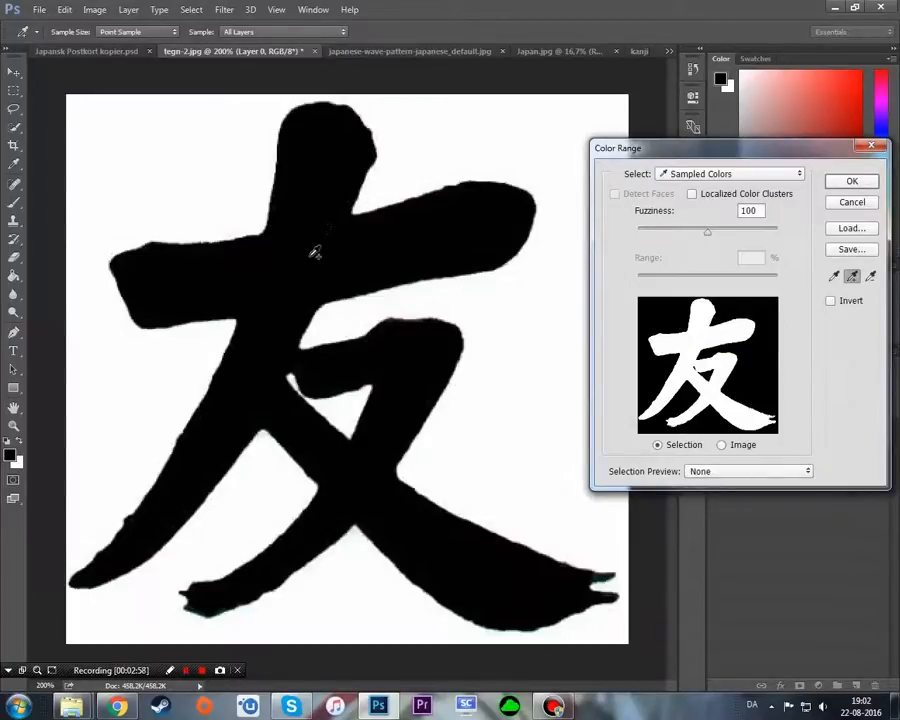
pyautogui.click(871, 277)
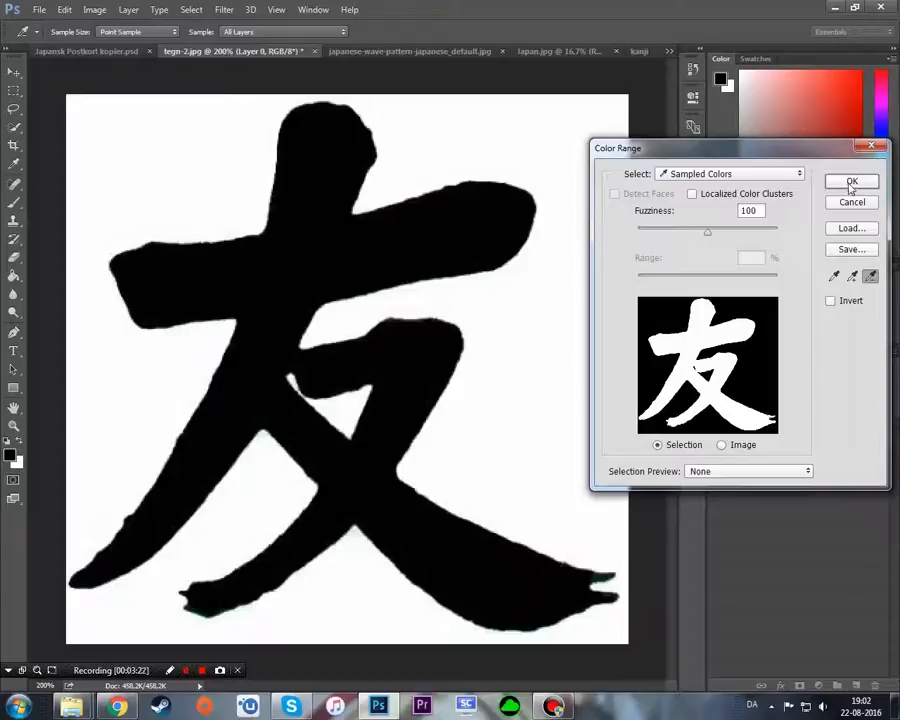
pyautogui.click(830, 302)
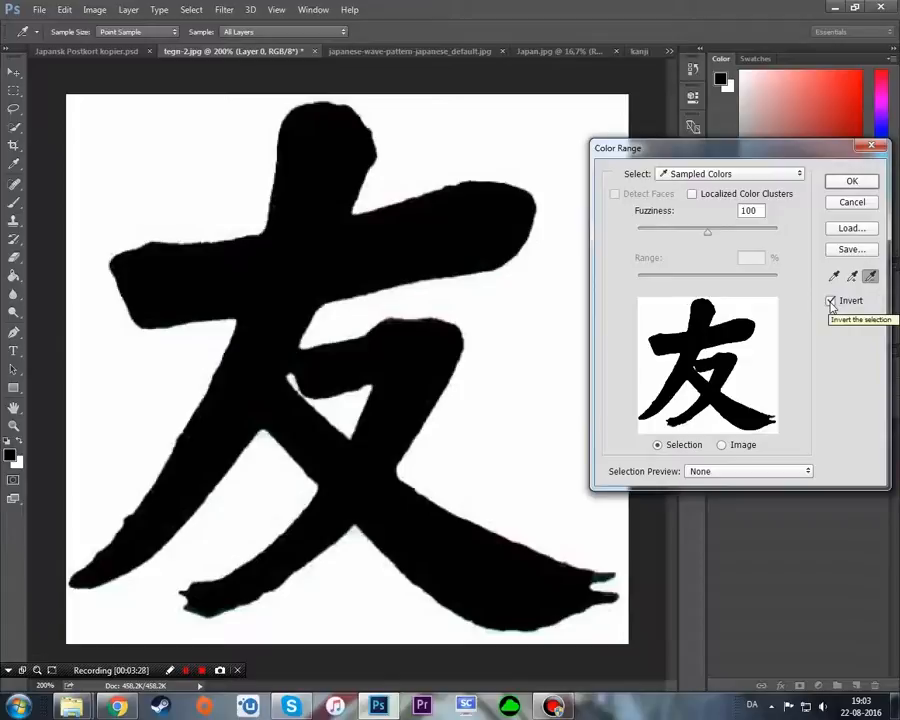
pyautogui.click(830, 301)
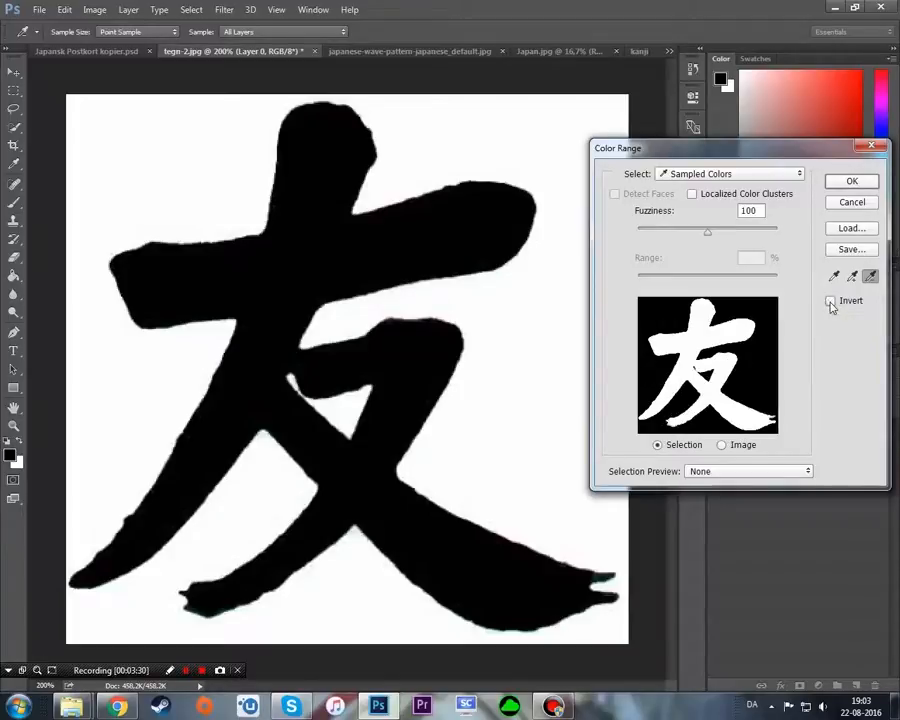
pyautogui.click(846, 184)
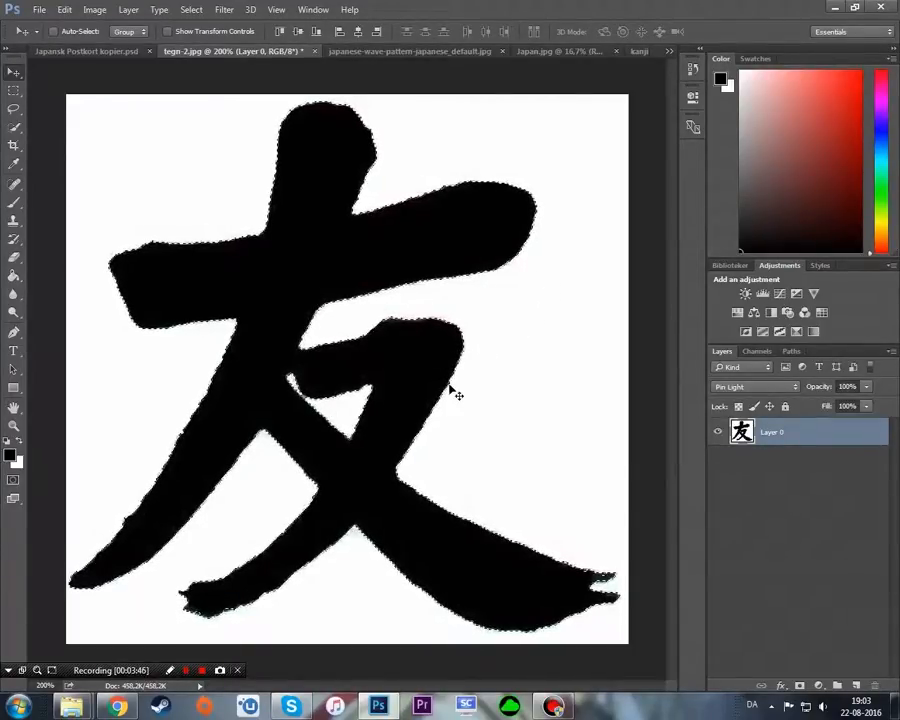
# Add the white area above the character's horizontal stroke to the selection with Quick Selection, and subtract it again.
pyautogui.click(15, 131)
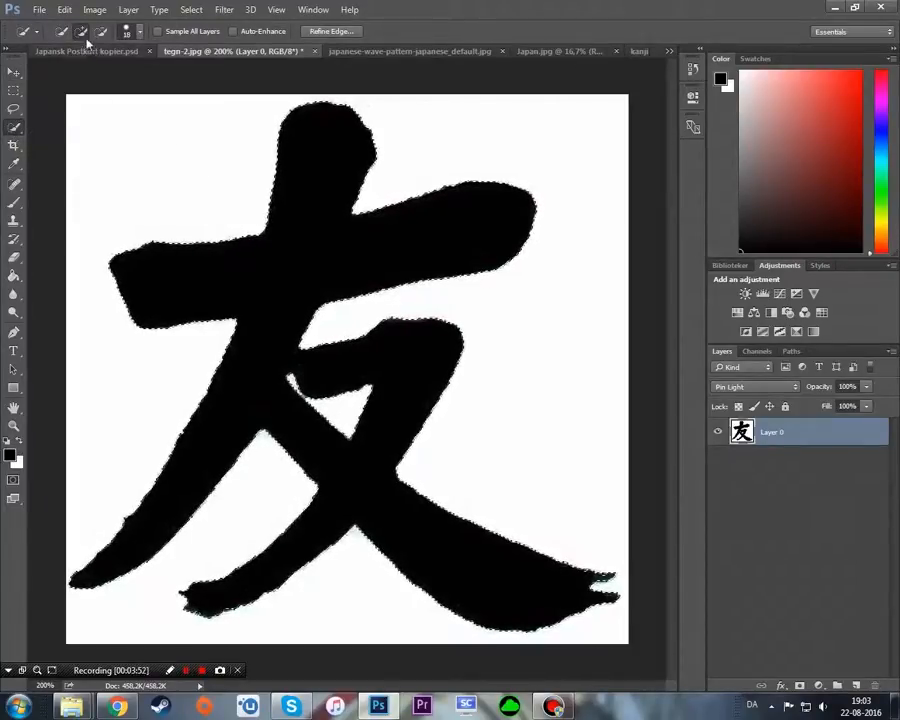
pyautogui.click(193, 224)
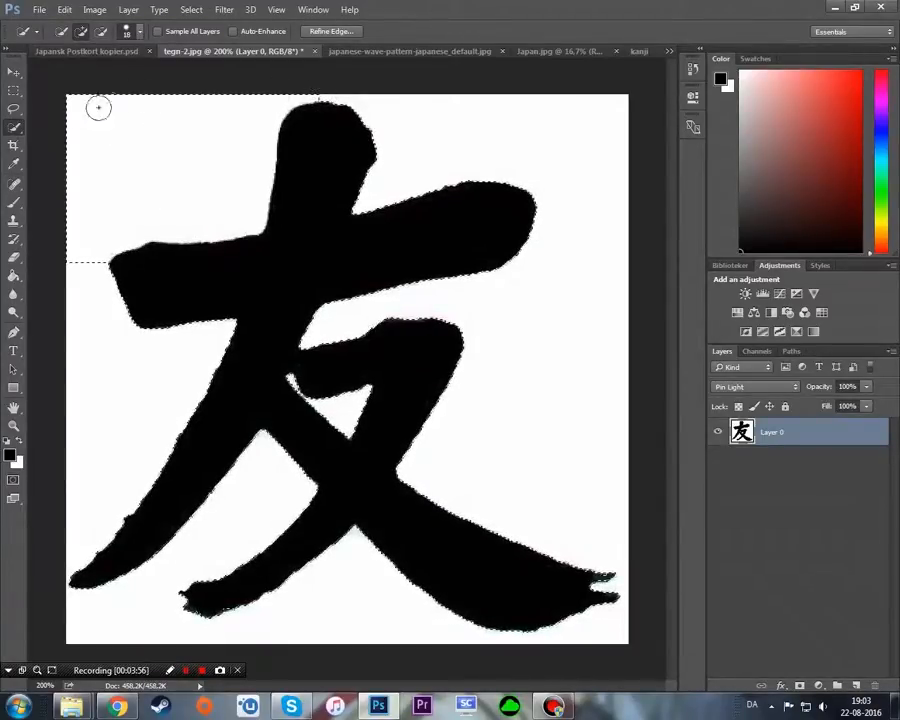
pyautogui.click(101, 31)
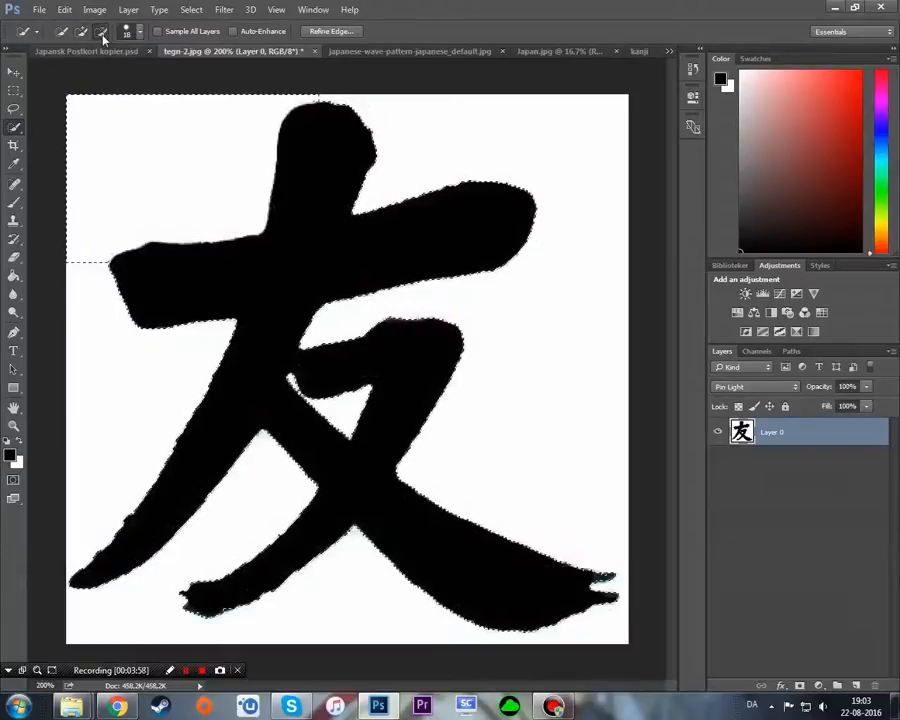
pyautogui.moveTo(76, 280)
pyautogui.mouseDown()
pyautogui.moveTo(118, 215)
pyautogui.moveTo(148, 204)
pyautogui.moveTo(236, 198)
pyautogui.moveTo(175, 217)
pyautogui.moveTo(209, 211)
pyautogui.moveTo(177, 167)
pyautogui.mouseUp()
pyautogui.moveTo(196, 221)
pyautogui.mouseDown()
pyautogui.moveTo(205, 223)
pyautogui.moveTo(179, 229)
pyautogui.moveTo(189, 229)
pyautogui.mouseUp()
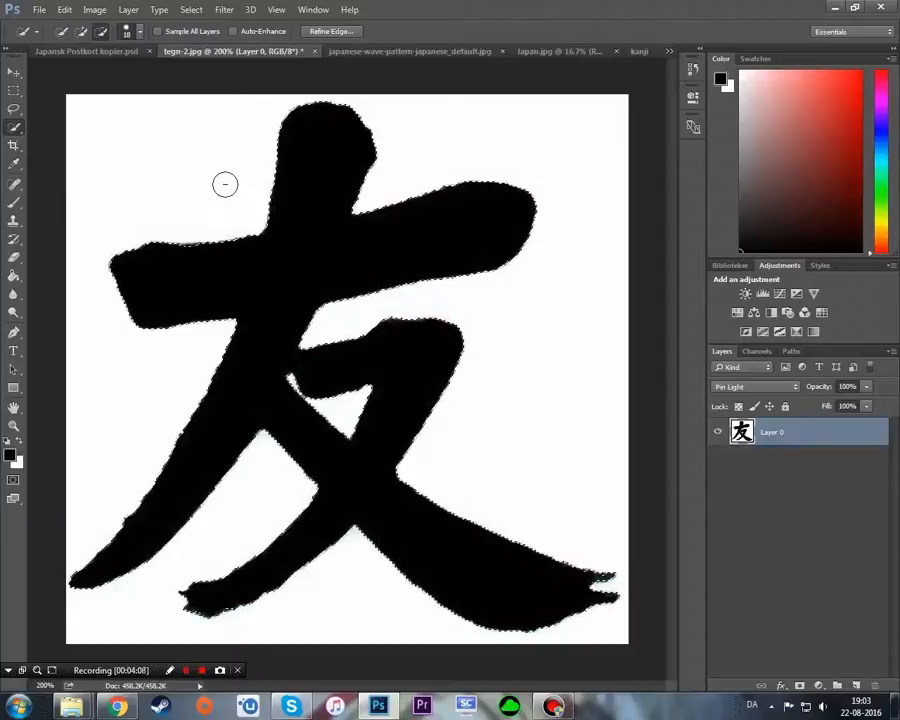
# Step back past the Quick Selection edits and restore the latest Color Range state from the document history.
pyautogui.hotkey('ctrl', 'd')
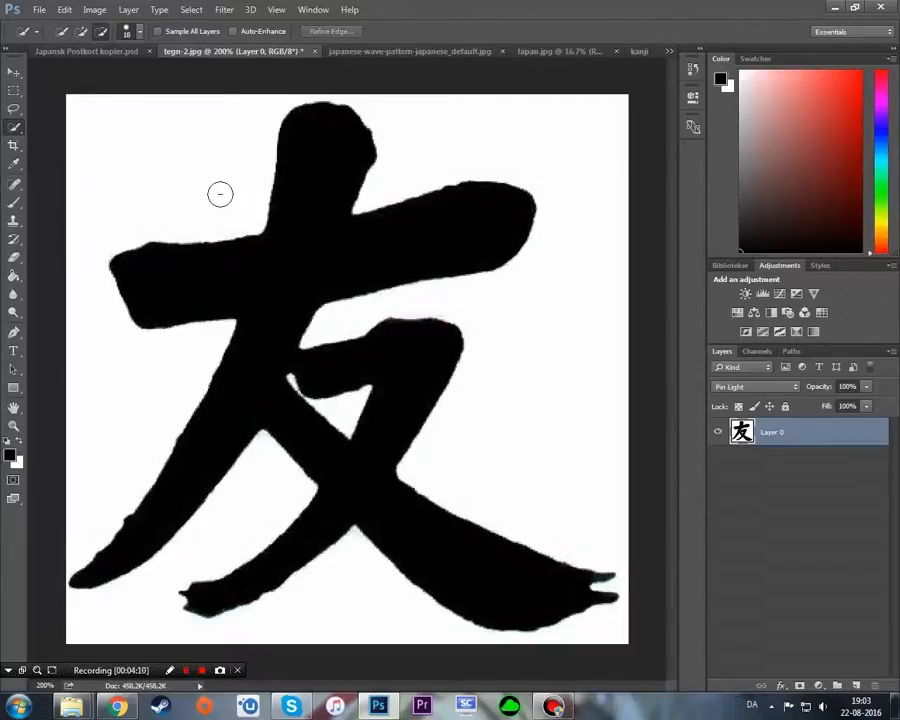
pyautogui.click(692, 70)
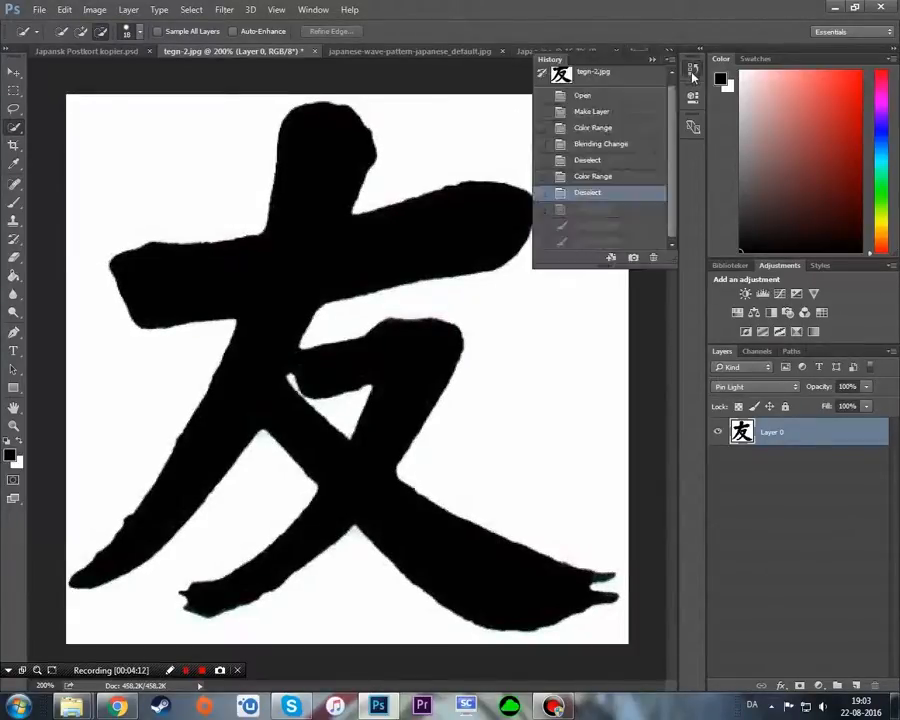
pyautogui.click(593, 211)
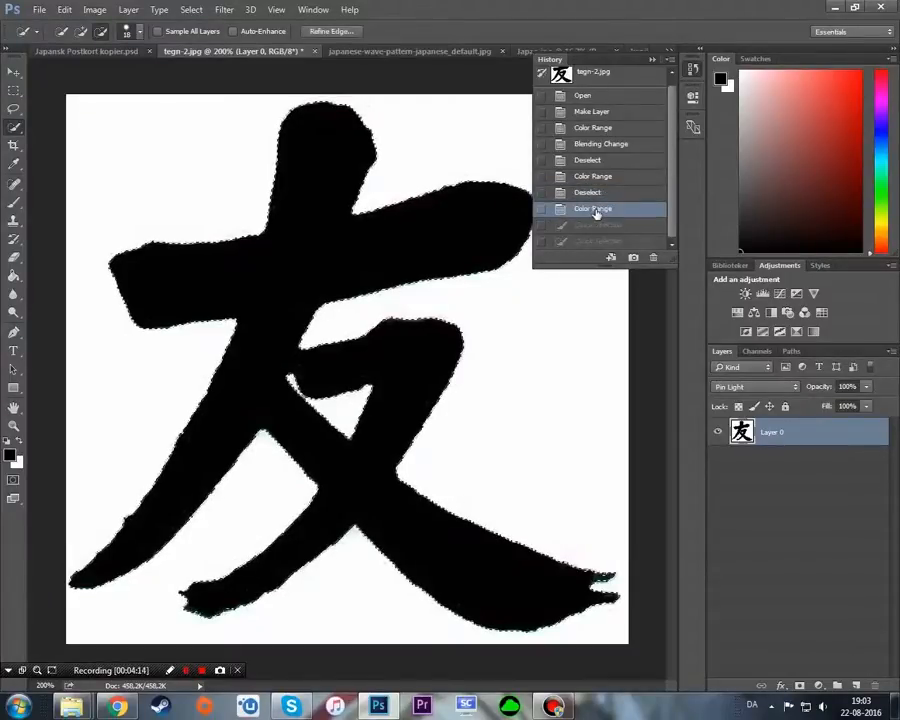
# Step through the Quick Selection states in the document history and return to the latest Color Range state.
pyautogui.click(652, 60)
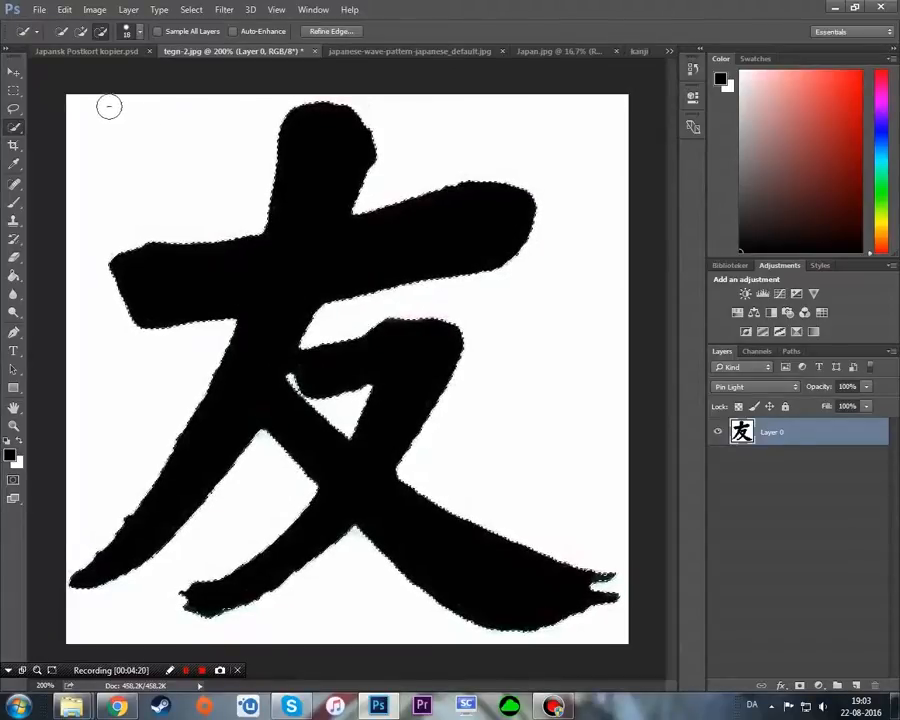
pyautogui.click(692, 69)
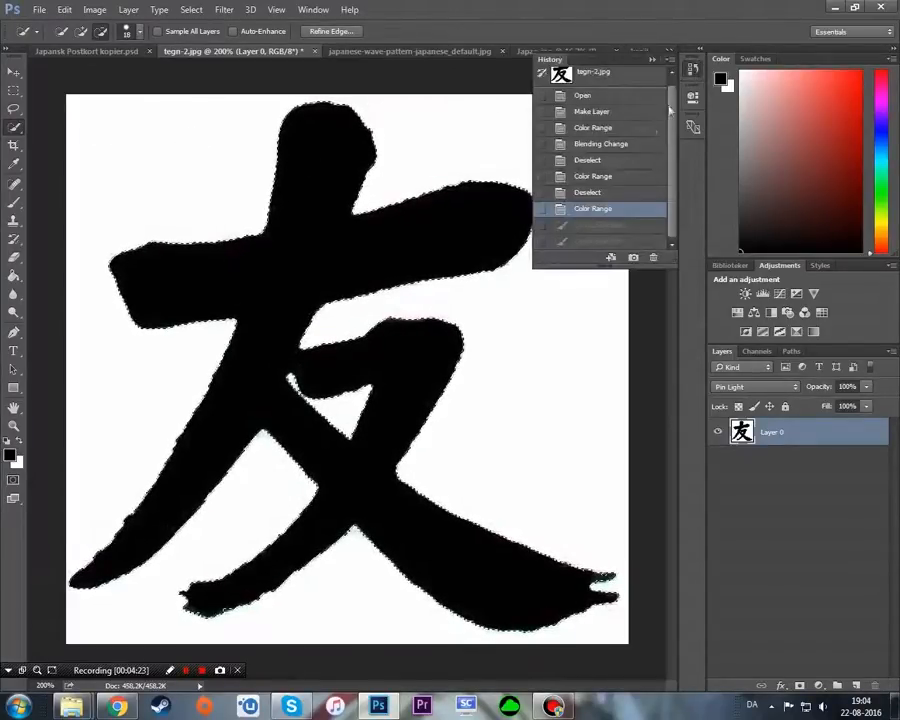
pyautogui.moveTo(671, 207)
pyautogui.mouseDown()
pyautogui.moveTo(683, 145)
pyautogui.moveTo(677, 213)
pyautogui.mouseUp()
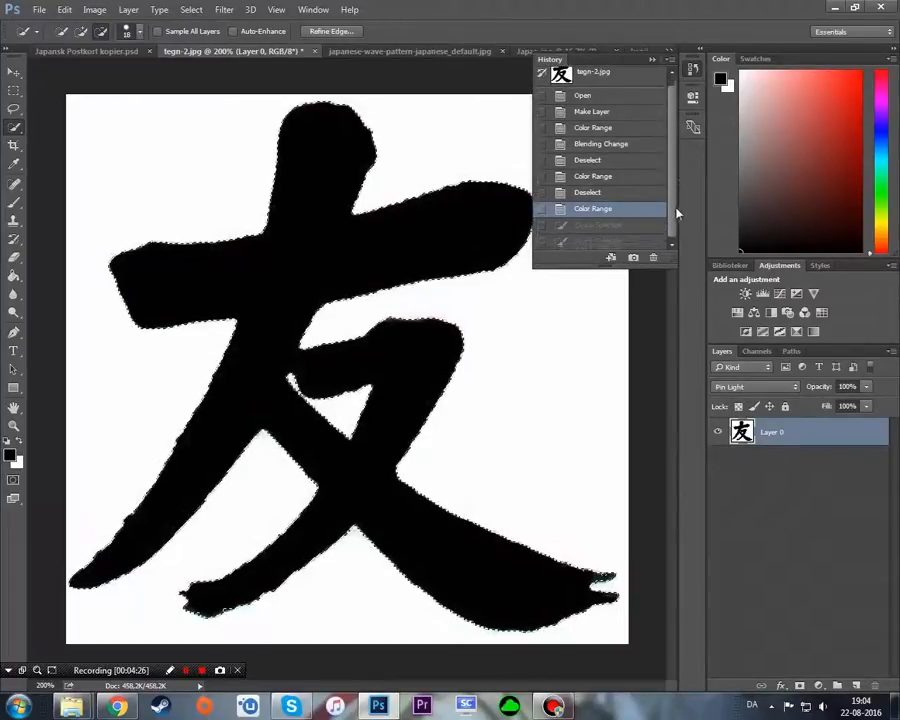
pyautogui.click(598, 241)
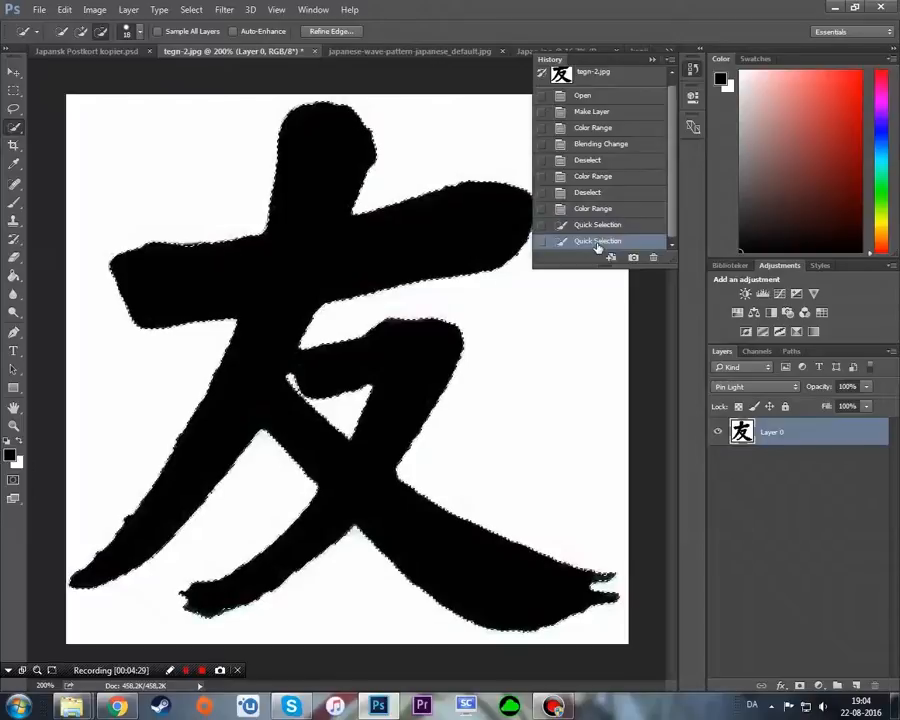
pyautogui.click(586, 226)
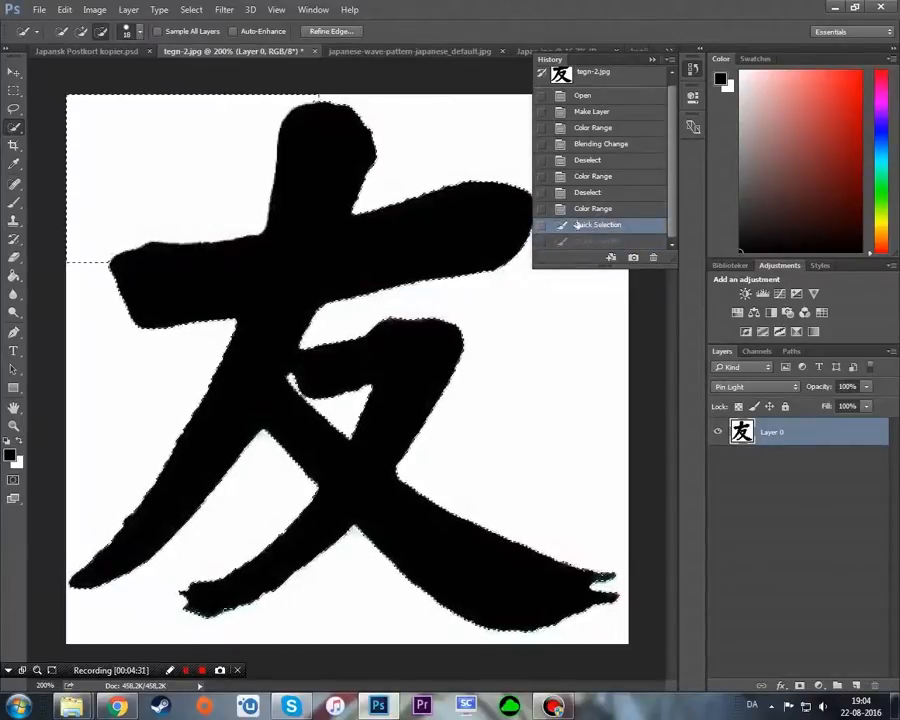
pyautogui.click(609, 211)
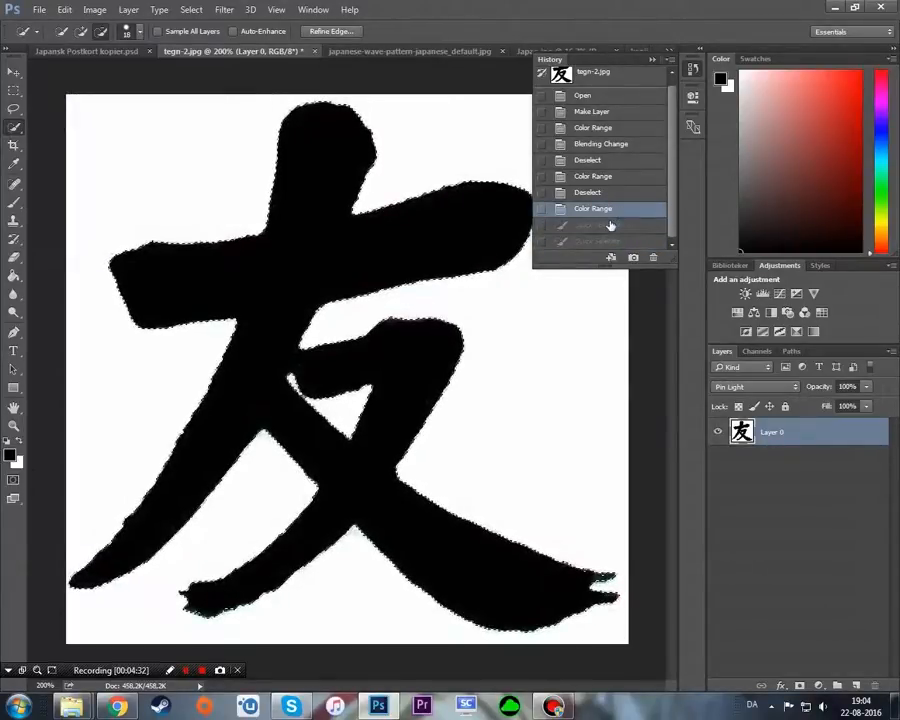
pyautogui.click(651, 60)
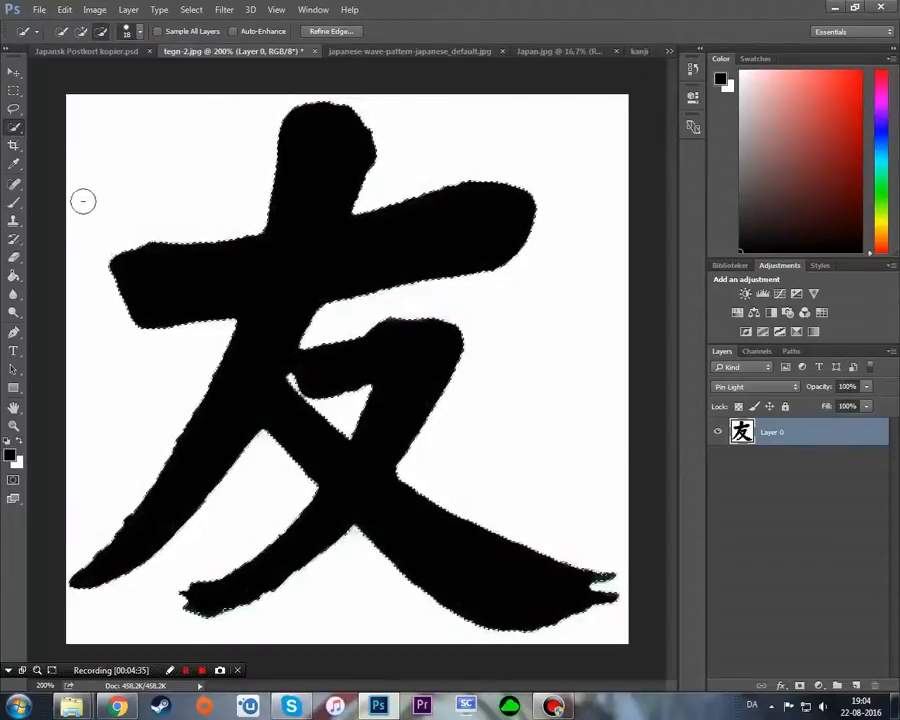
# Add a layer mask to Layer 0 from the character selection, hiding the white background.
pyautogui.press('v')
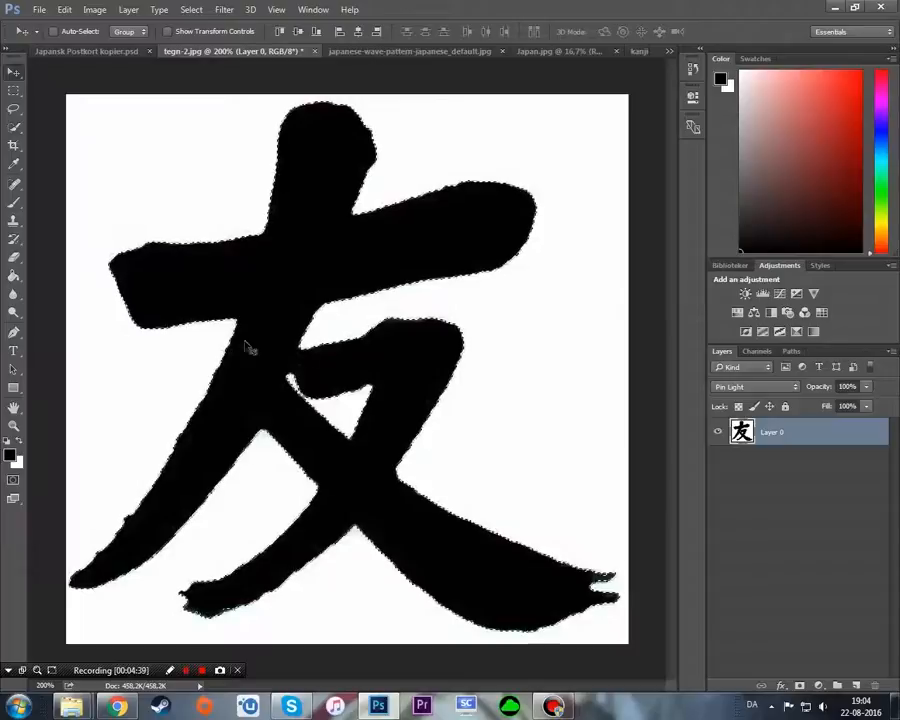
pyautogui.click(800, 687)
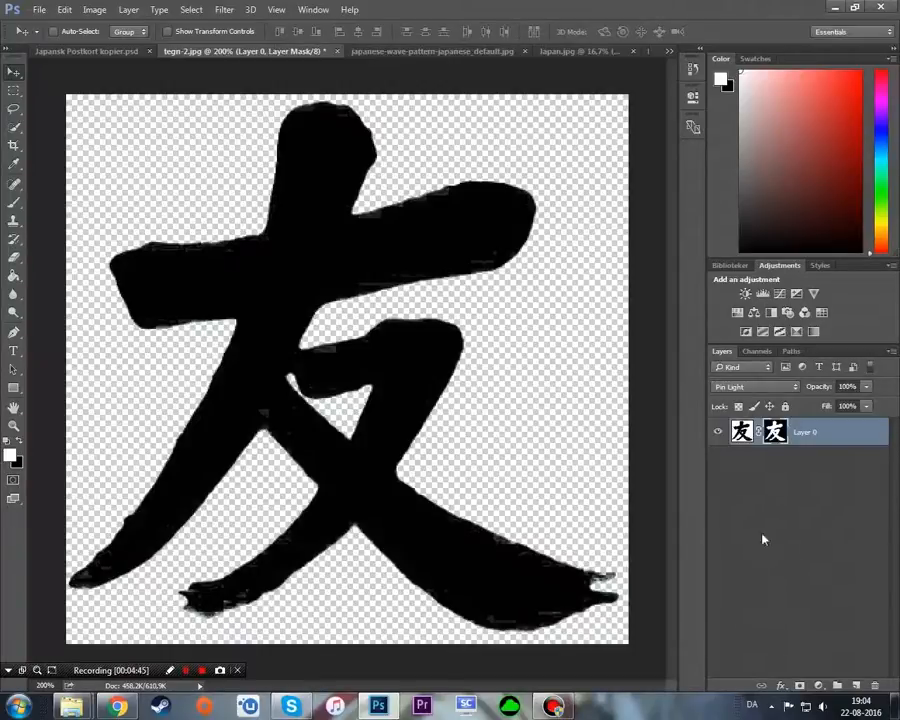
pyautogui.click(741, 431)
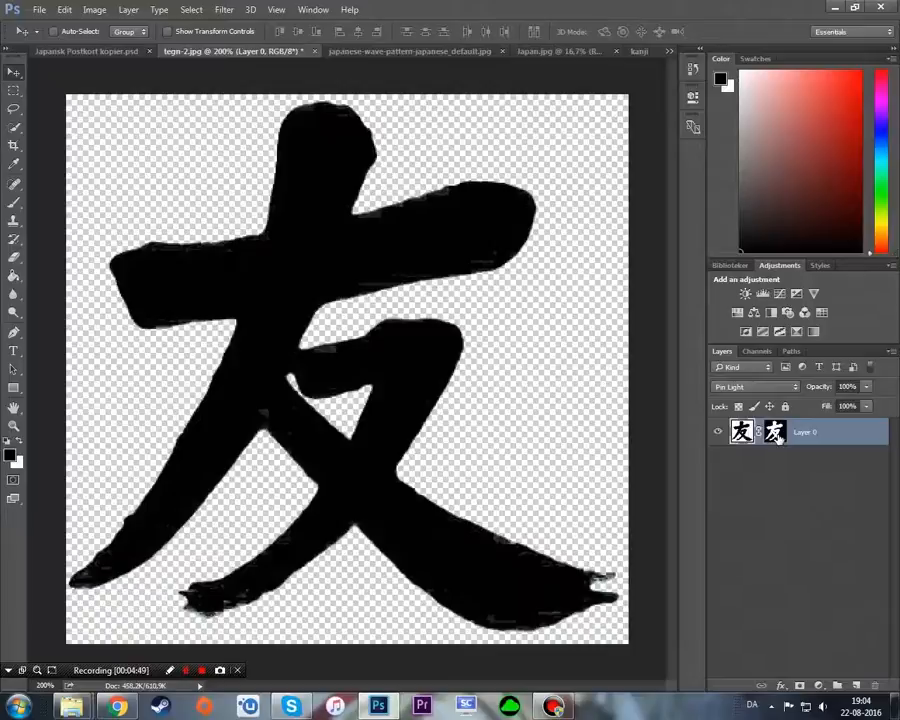
pyautogui.click(777, 434)
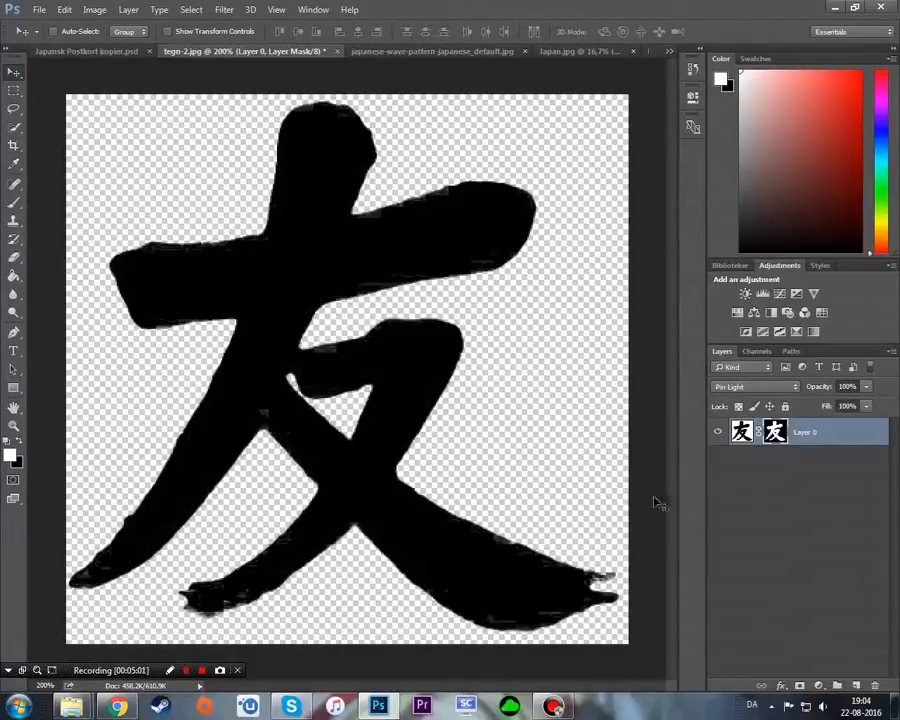
# Make Layer 0's image active instead of its mask and reselect the black character with Color Range.
pyautogui.click(742, 434)
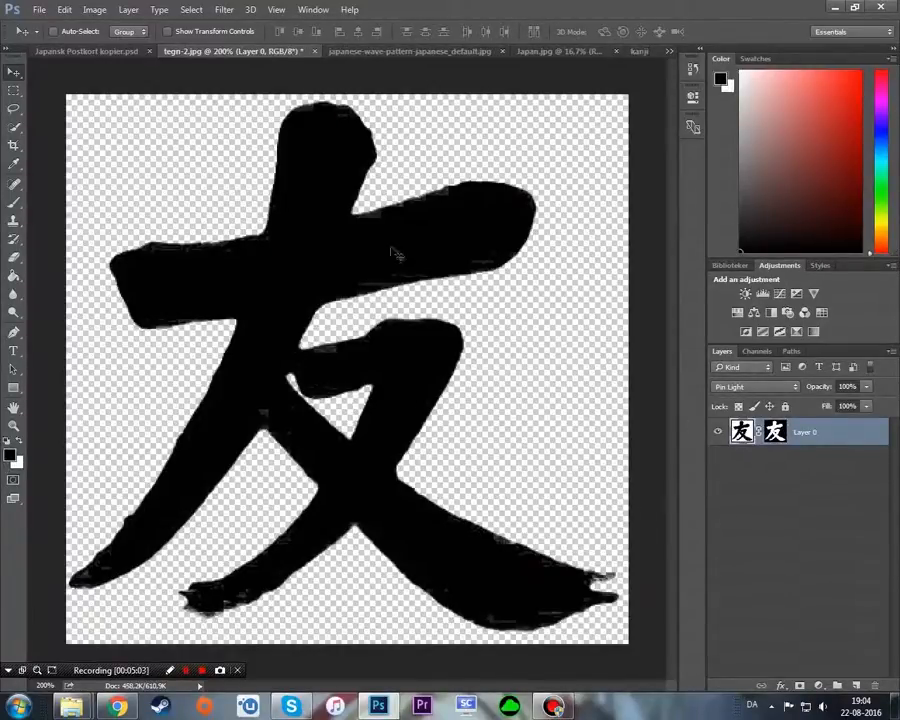
pyautogui.click(189, 9)
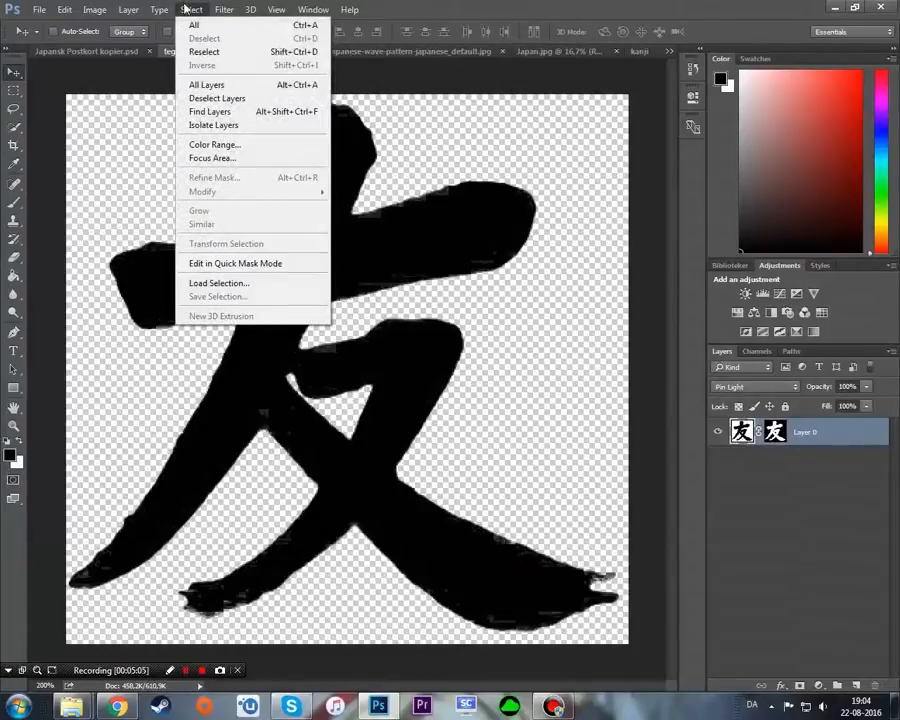
pyautogui.click(232, 145)
pyautogui.click(851, 181)
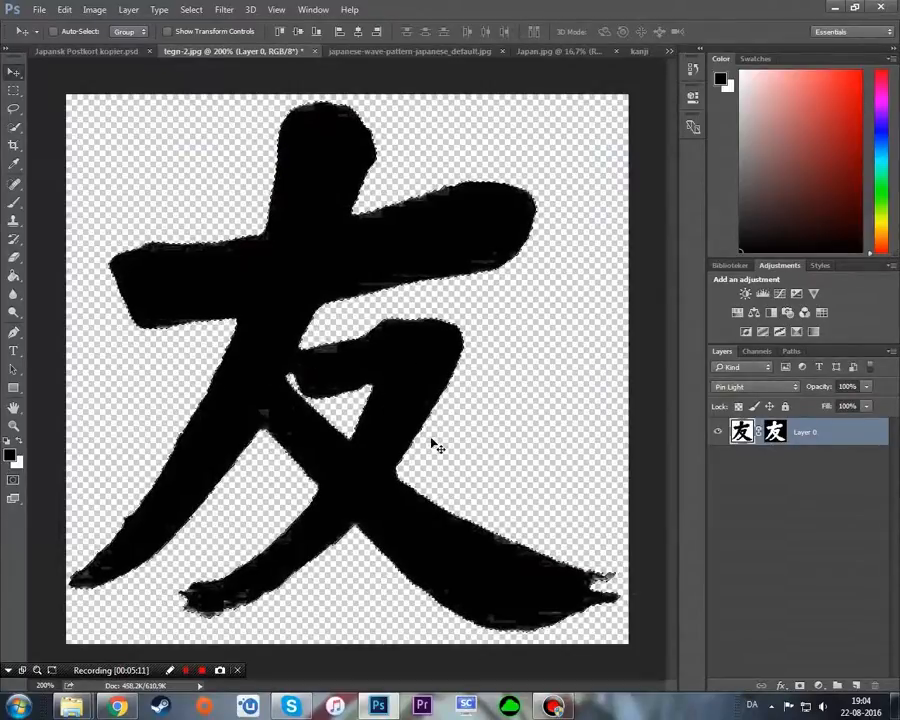
# Paint white on the layer mask inside the selection with a soft 52 px brush to fill the character's ragged edges.
pyautogui.click(785, 437)
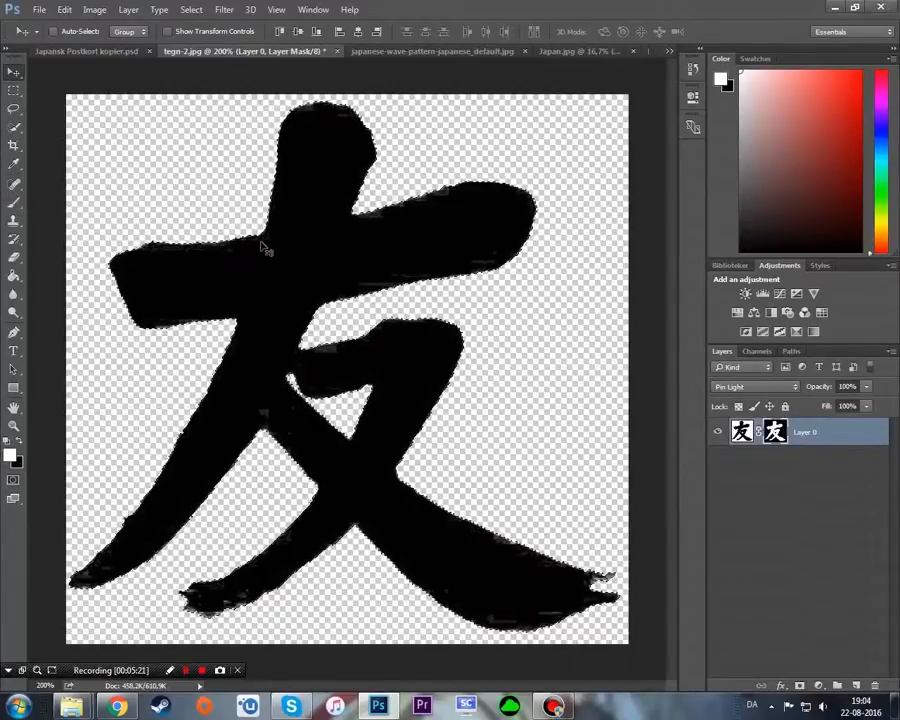
pyautogui.press('b')
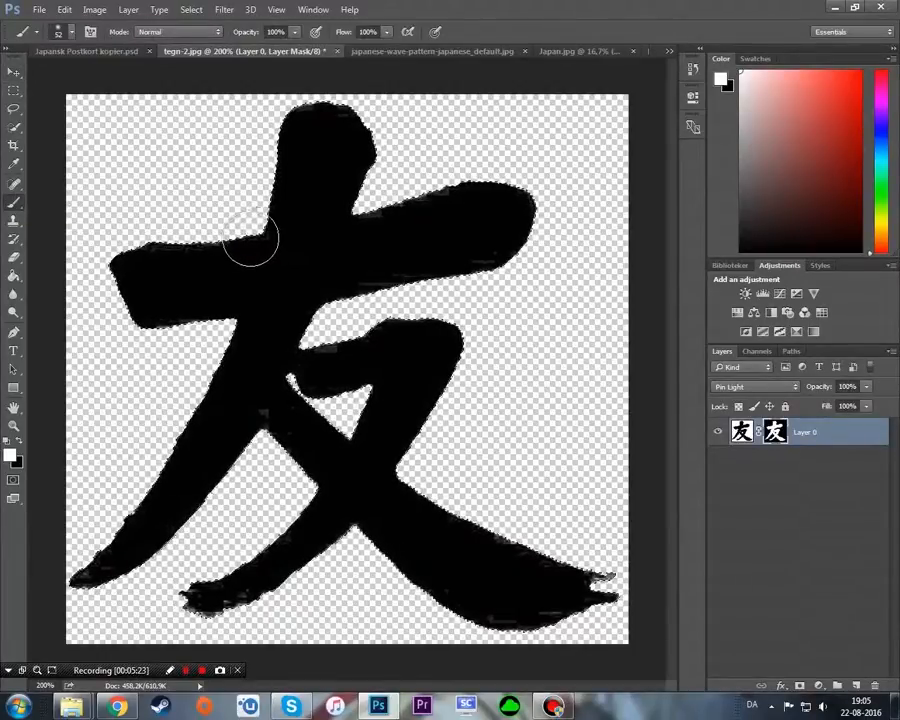
pyautogui.click(72, 37)
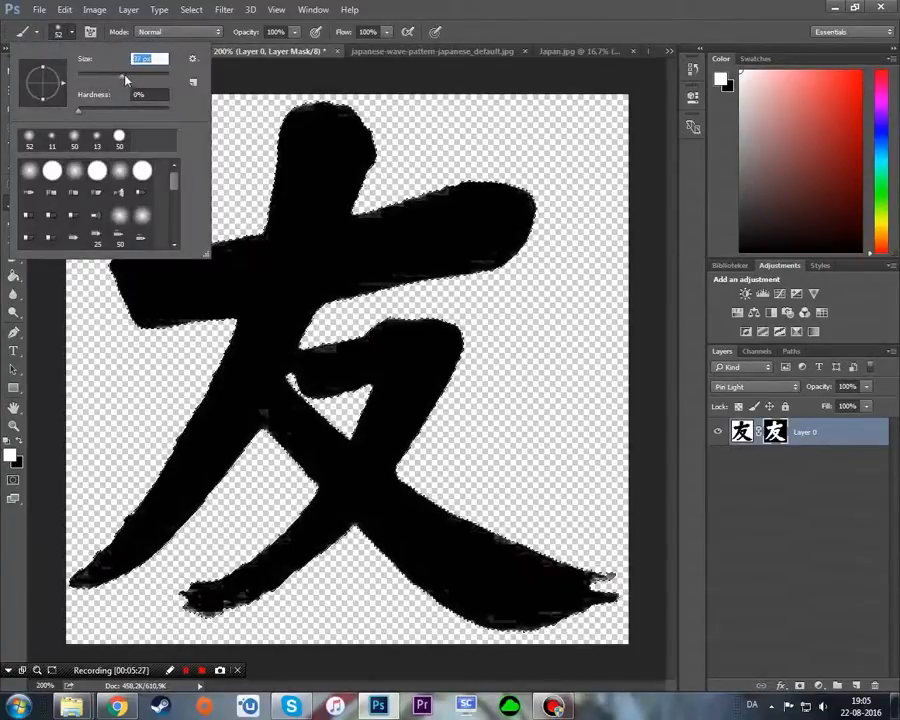
pyautogui.moveTo(100, 79); pyautogui.dragTo(102, 79)
pyautogui.click(238, 147)
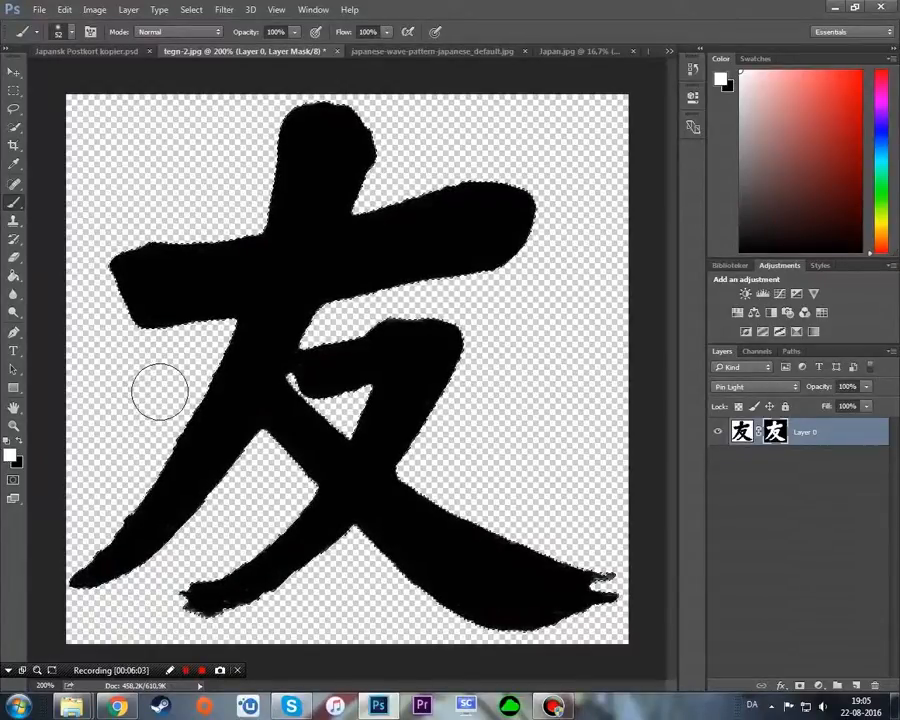
# Try painting black on the mask over the left end of the horizontal stroke, undo it, and swap the paint colors.
pyautogui.click(19, 442)
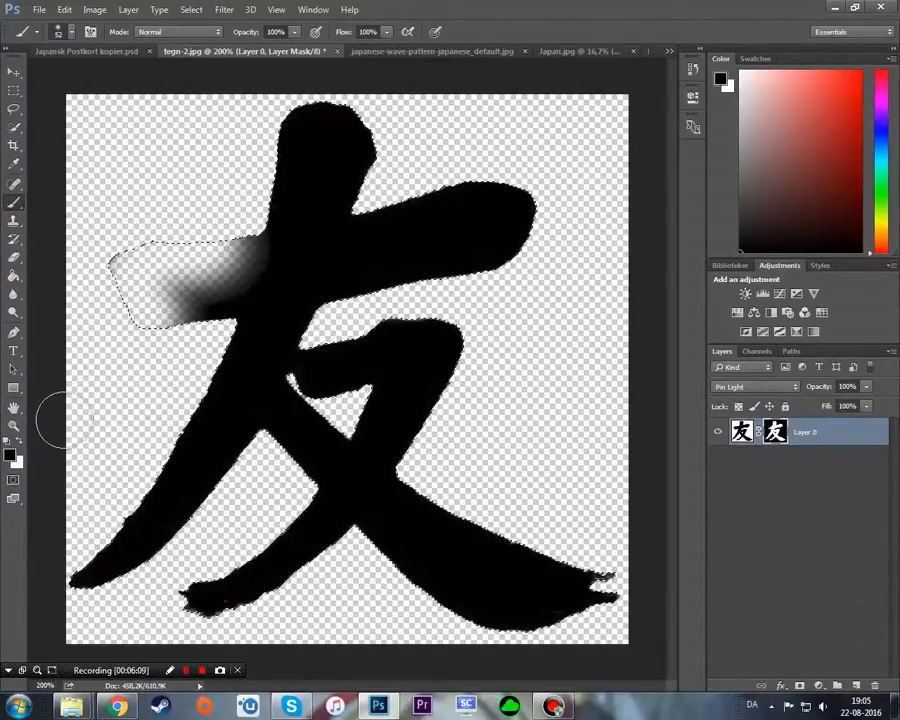
pyautogui.hotkey('ctrl', 'z')
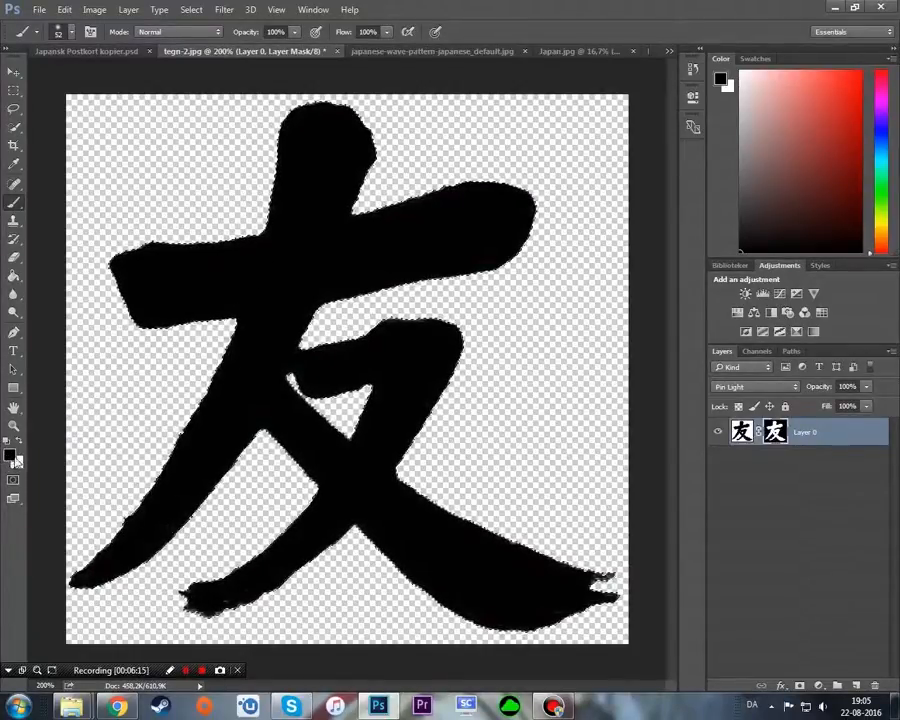
pyautogui.press('x')
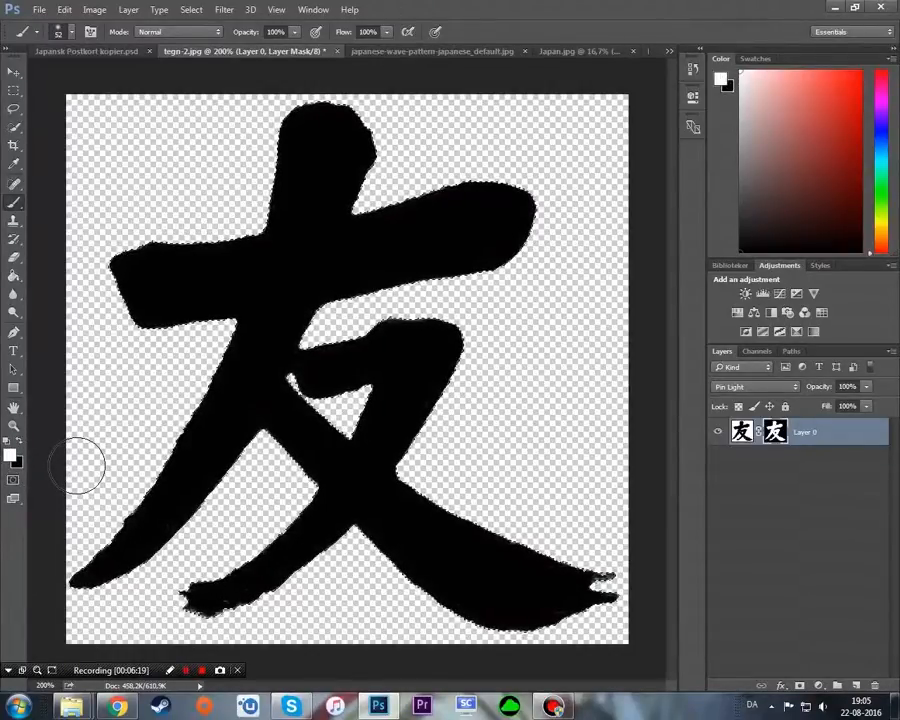
pyautogui.press('x')
# Try setting the foreground color to red (f12323) while the layer mask is active.
pyautogui.click(846, 98)
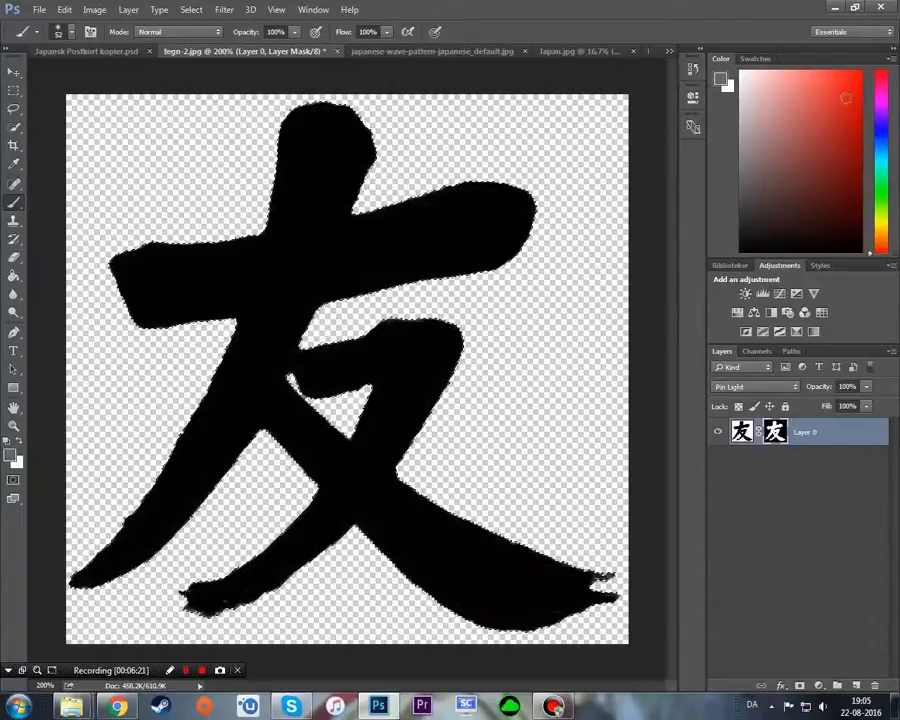
pyautogui.click(11, 455)
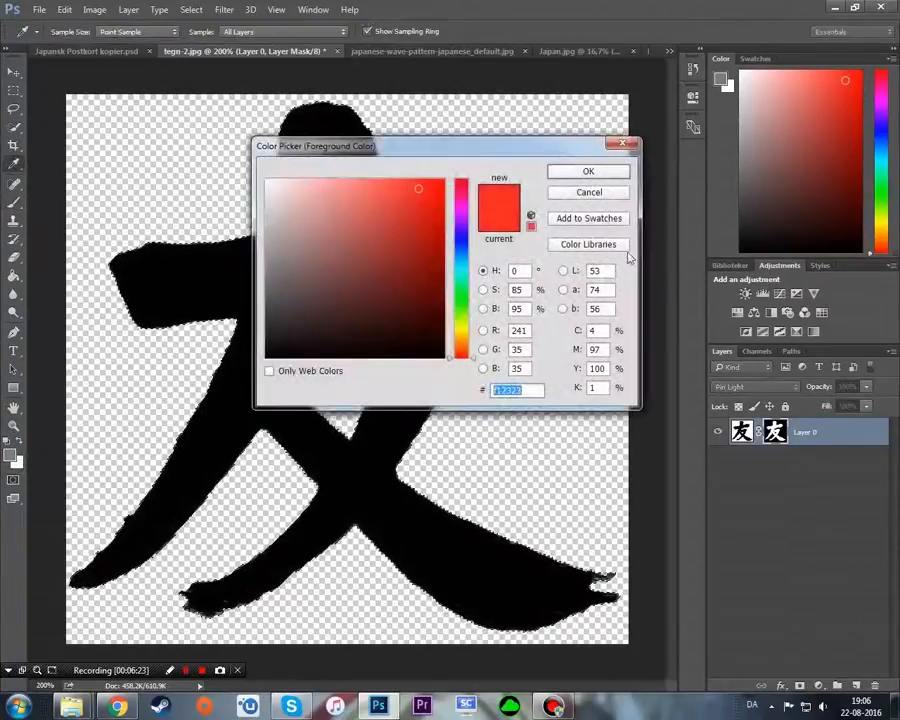
pyautogui.click(588, 171)
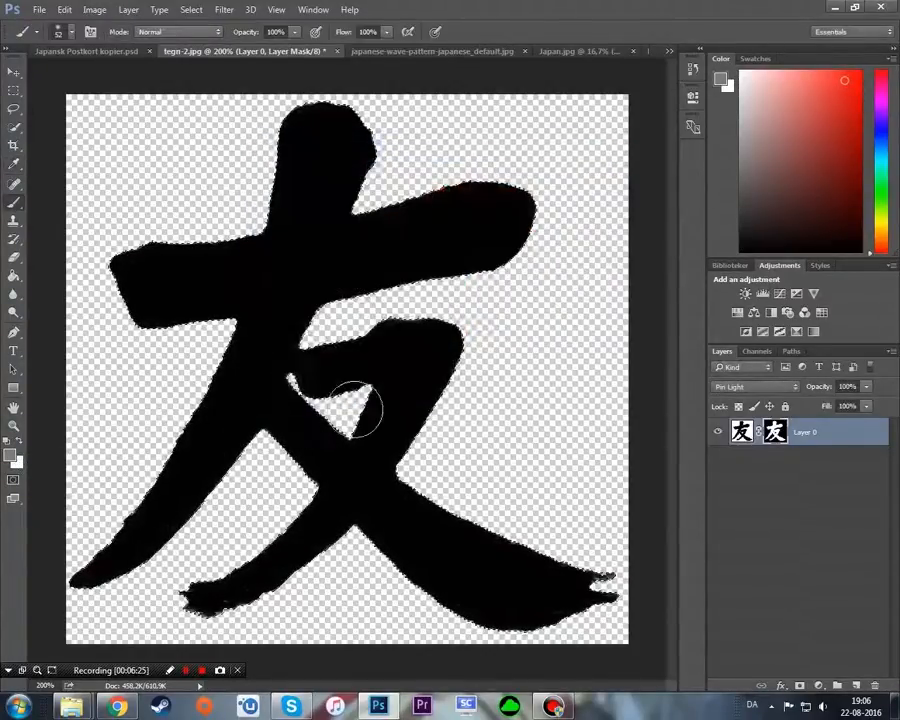
# Make Layer 0's image active, try bright red as the foreground color, and reset the colors to default black and white.
pyautogui.click(738, 436)
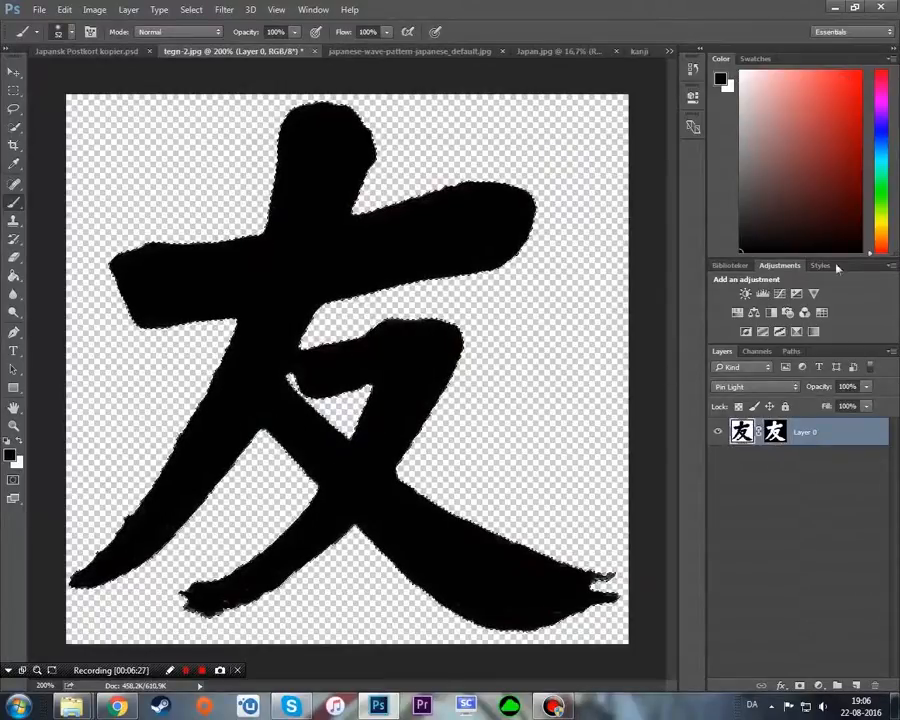
pyautogui.click(860, 73)
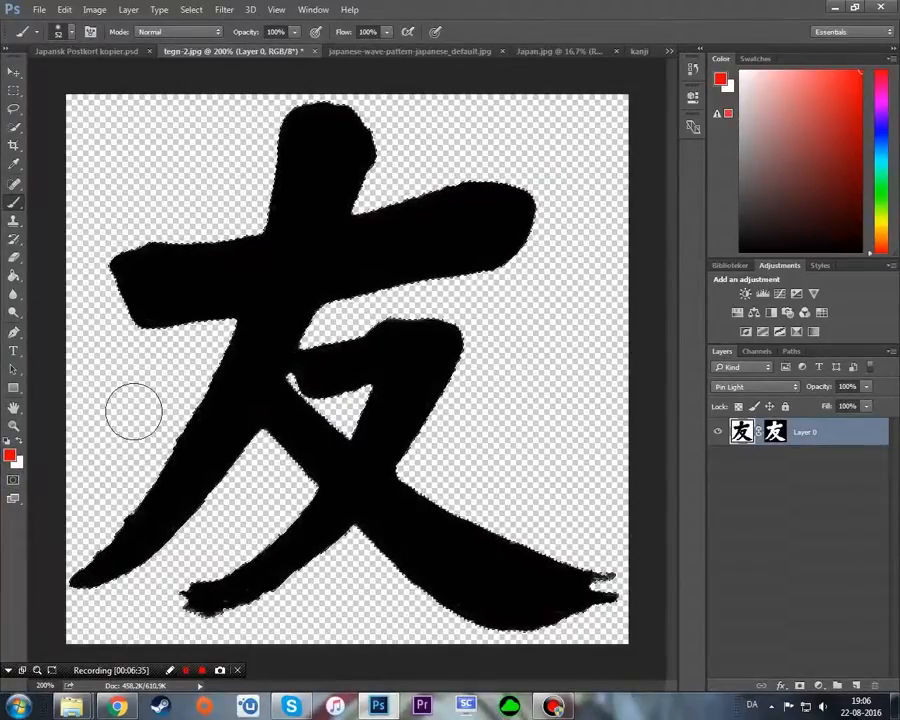
pyautogui.press('d')
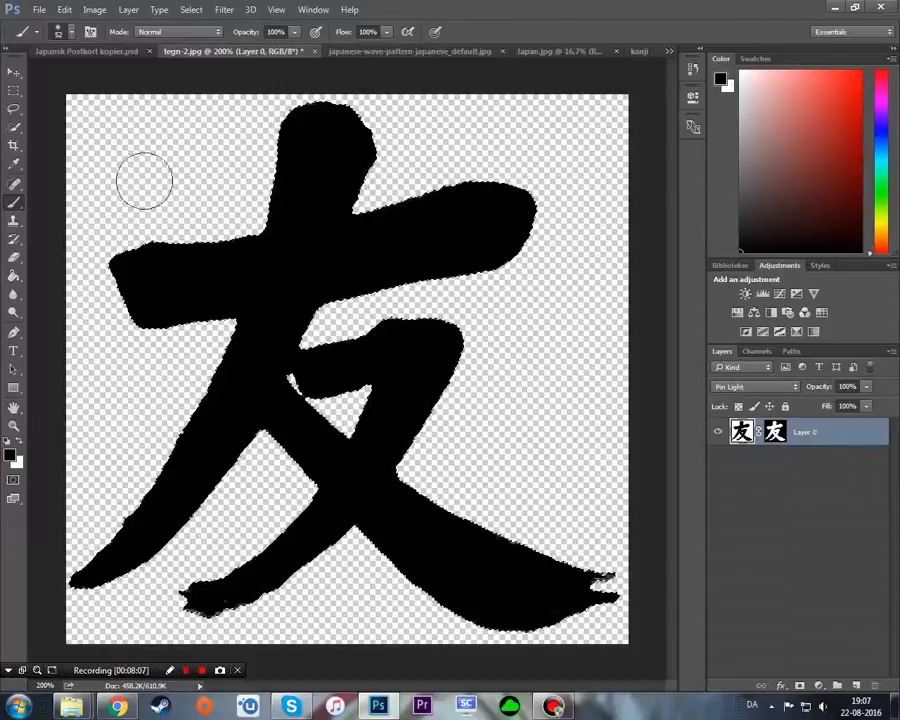
# Deselect the character, copy its masked layer onto the Japan.jpg photo below the mountain, and undo the copy.
pyautogui.click(15, 73)
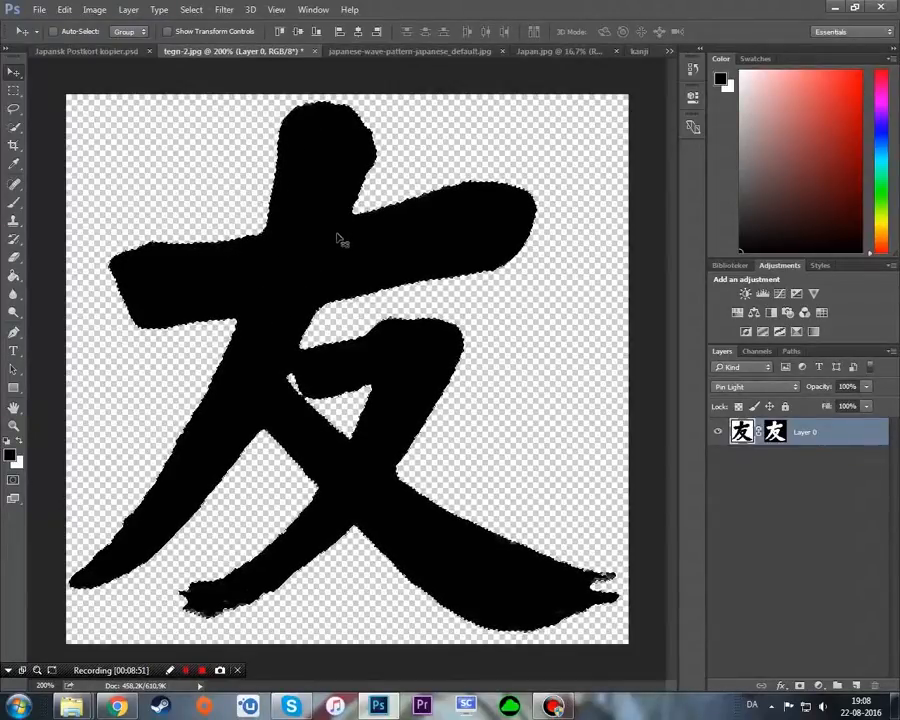
pyautogui.hotkey('ctrl', 'c')
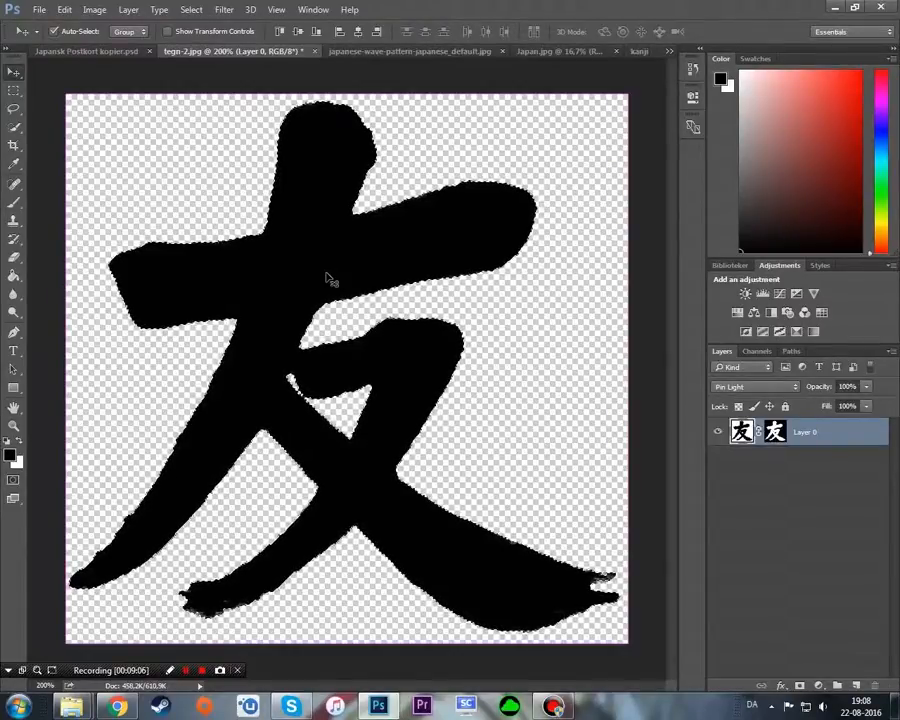
pyautogui.hotkey('ctrl', 'd')
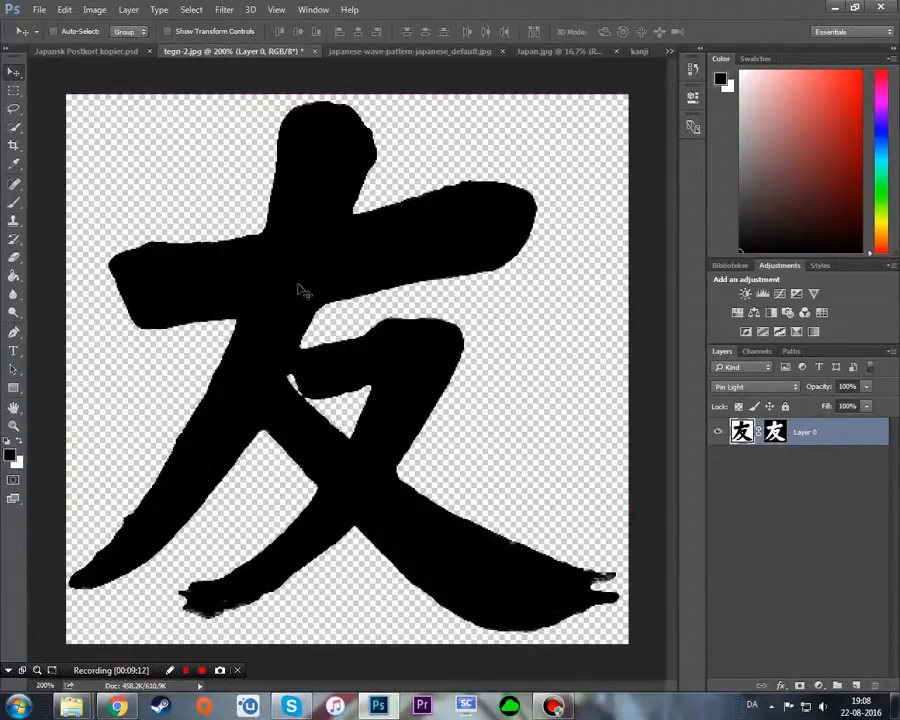
pyautogui.moveTo(267, 291); pyautogui.dragTo(204, 305)
pyautogui.click(538, 331)
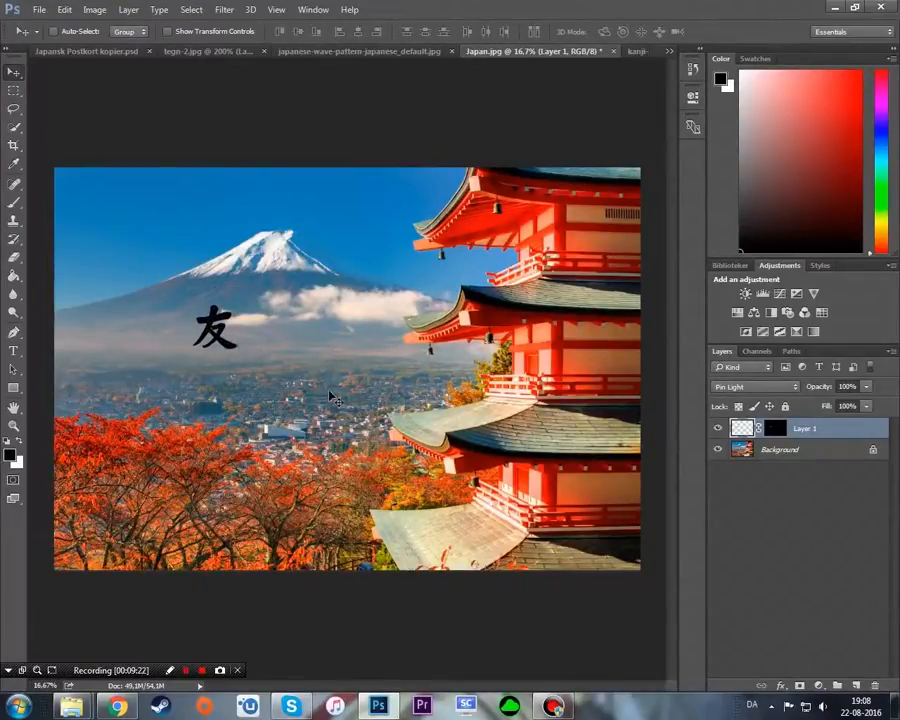
pyautogui.hotkey('ctrl', 'alt', 'z')
pyautogui.hotkey('ctrl', 'alt', 'z')
pyautogui.hotkey('ctrl', 'alt', 'z')
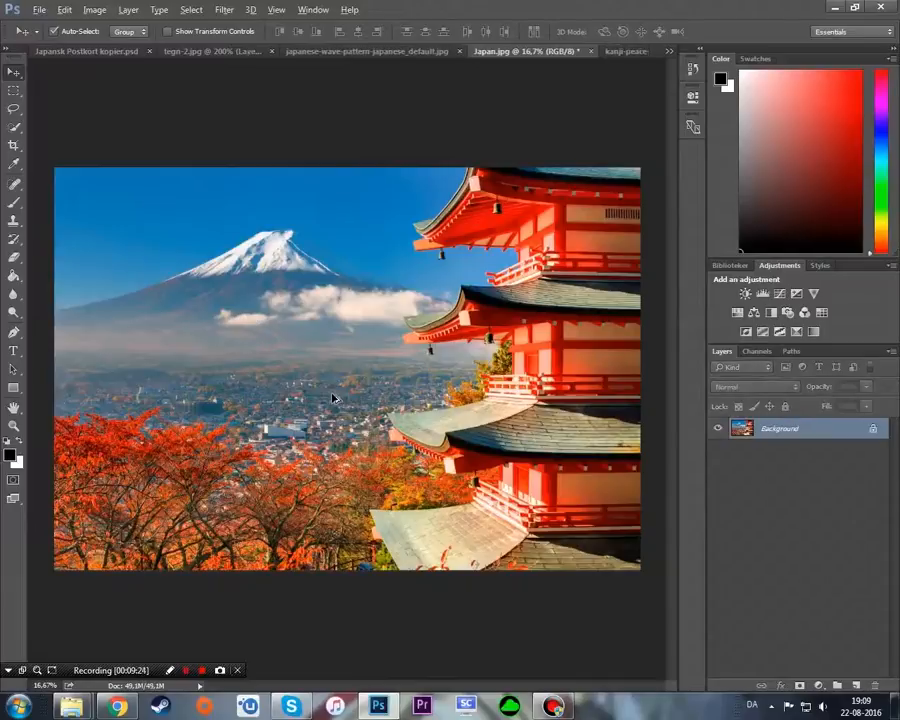
# Crop the bottom of kanji-peace-peterm-01.png to remove the PEACE caption below the character.
pyautogui.click(616, 54)
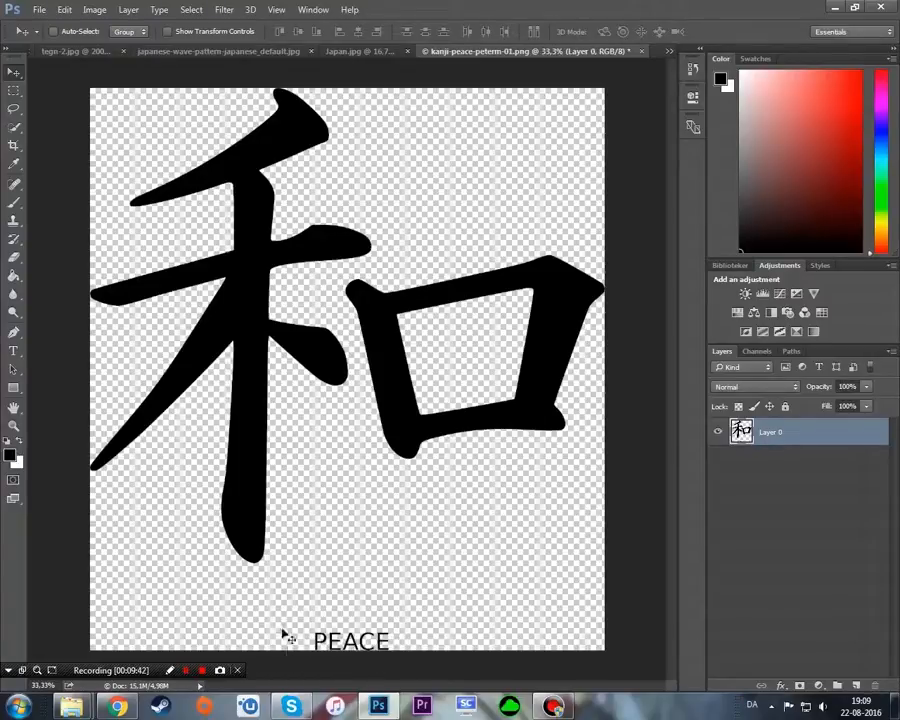
pyautogui.click(14, 147)
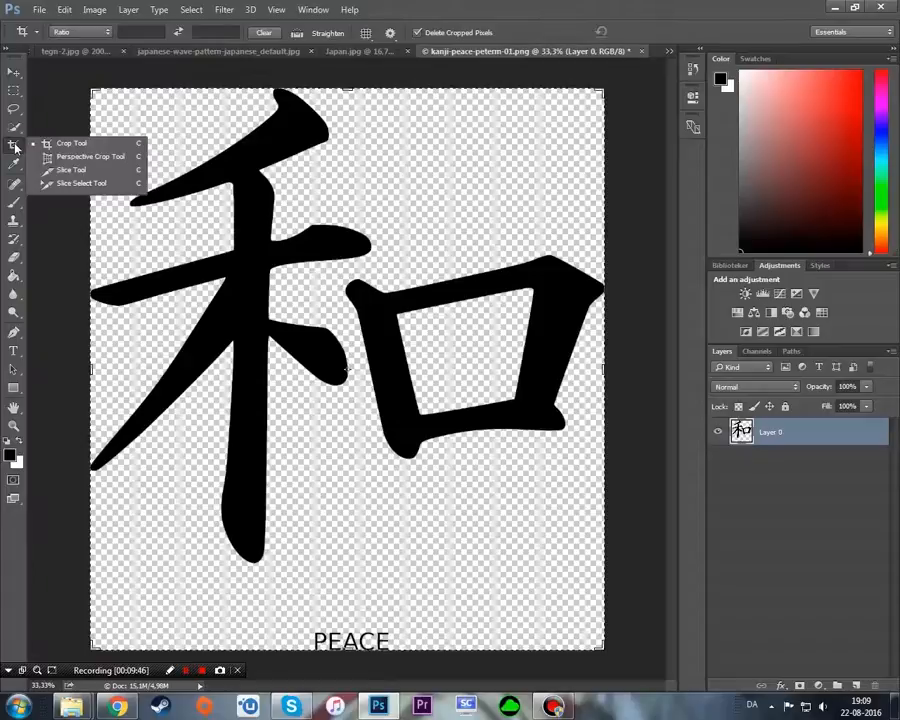
pyautogui.click(56, 145)
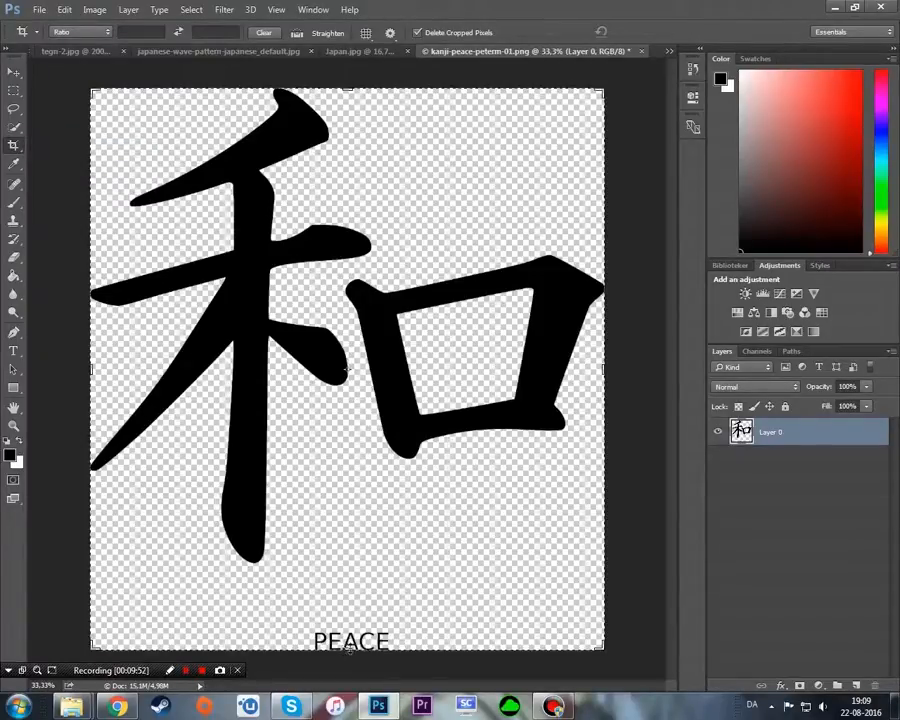
pyautogui.moveTo(348, 648); pyautogui.dragTo(348, 605)
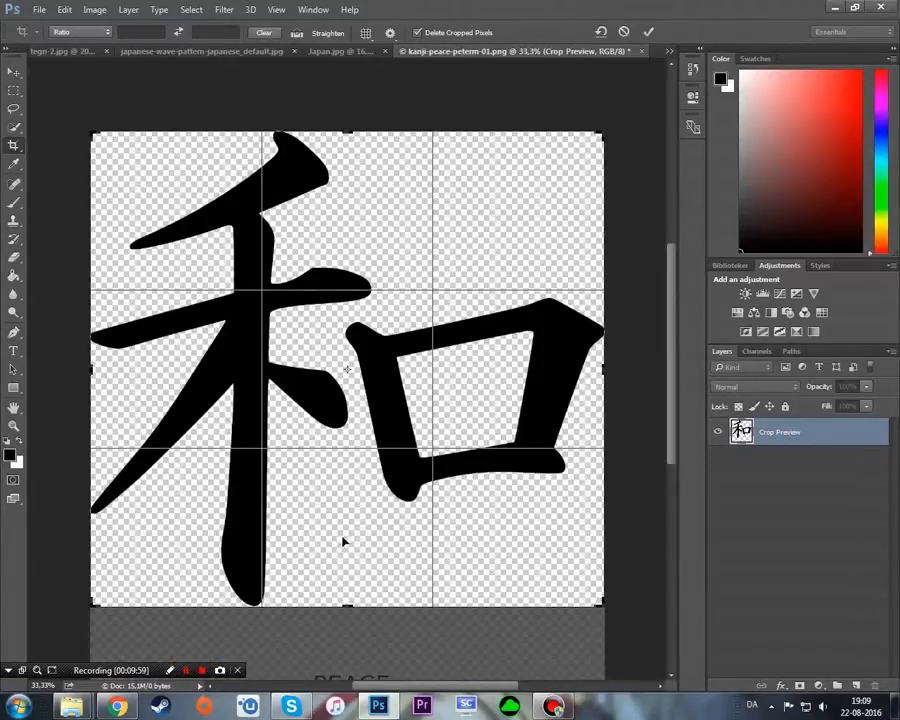
pyautogui.press('Return')
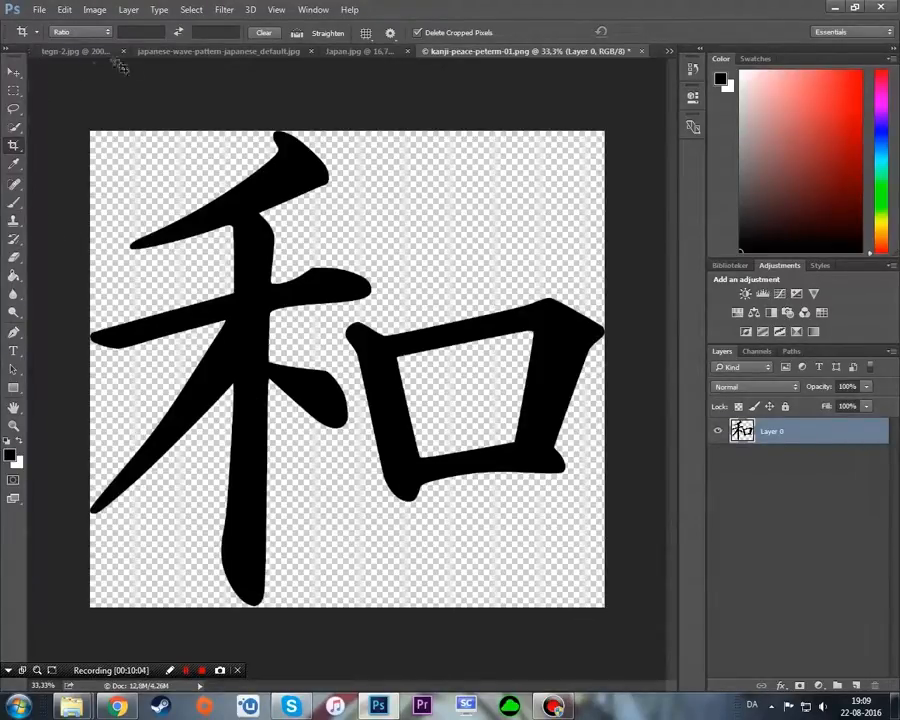
# Start a new document named Postkort with a width and height of 1000 pixels.
pyautogui.click(240, 51)
pyautogui.click(14, 72)
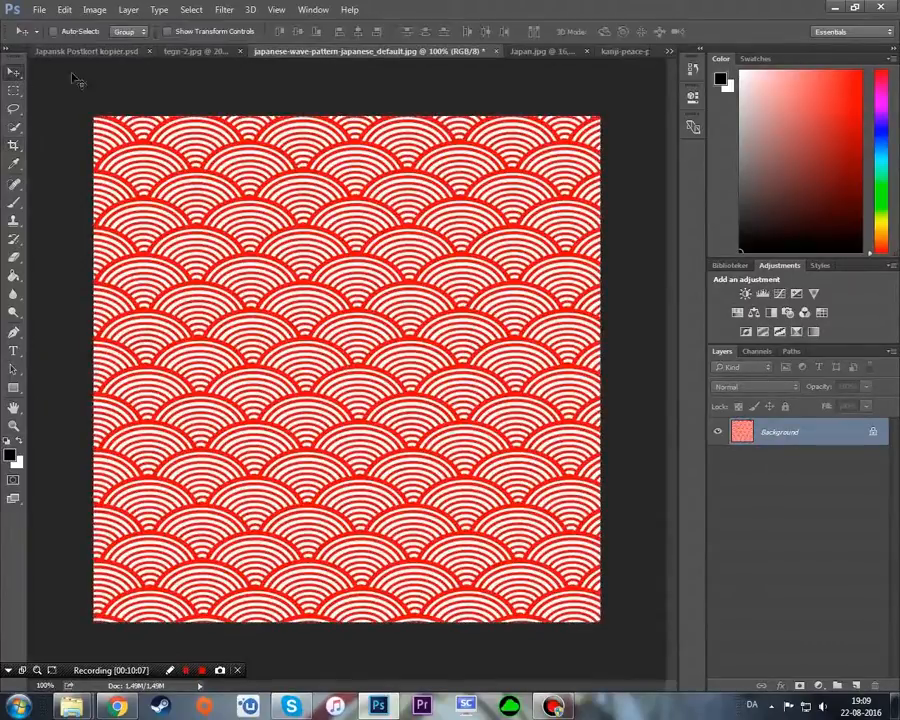
pyautogui.click(206, 53)
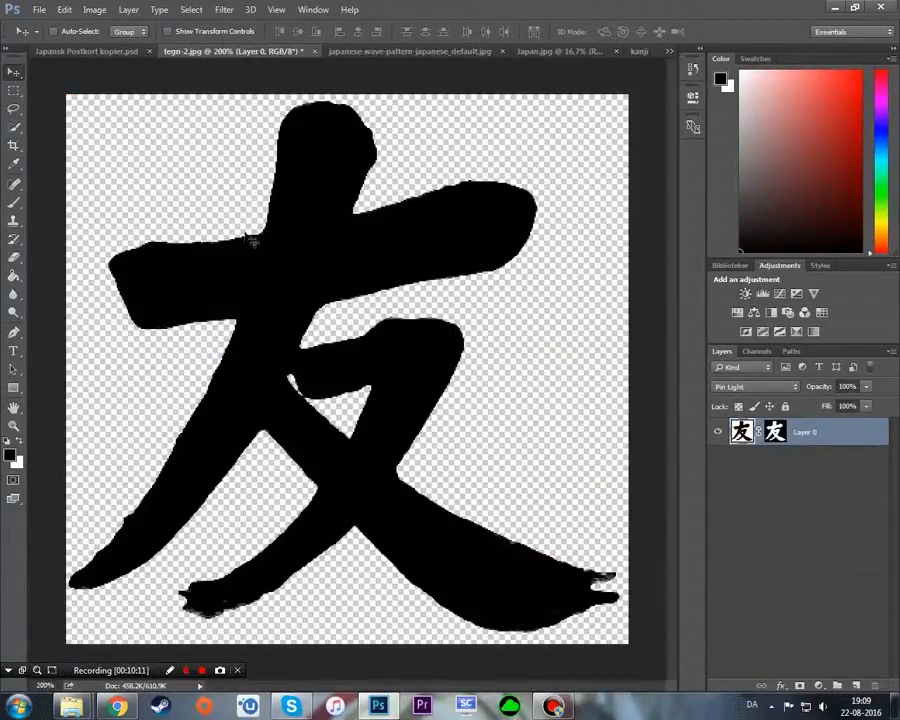
pyautogui.click(40, 12)
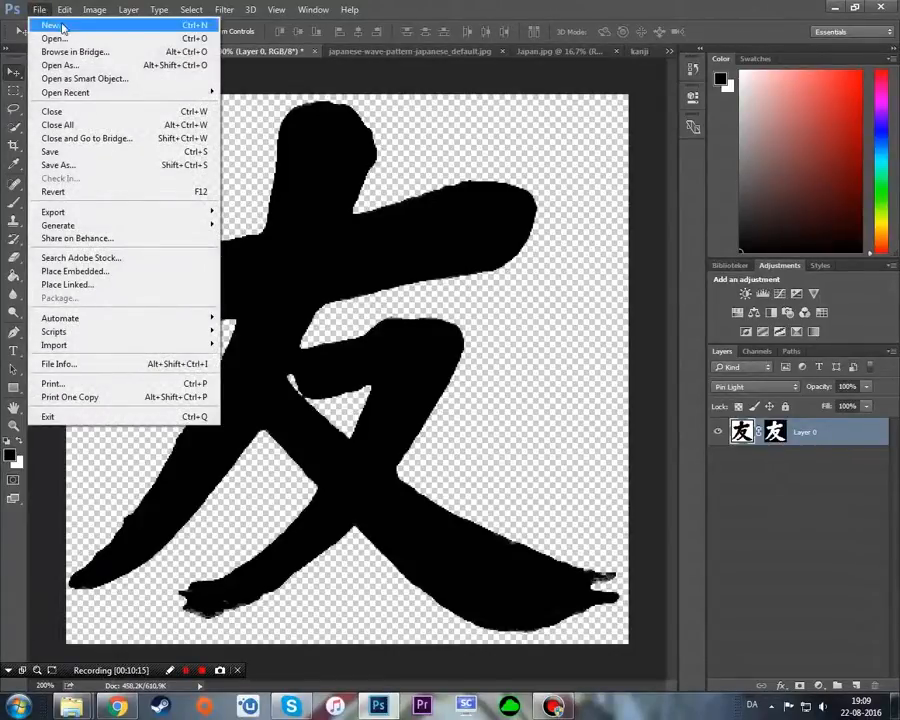
pyautogui.click(66, 28)
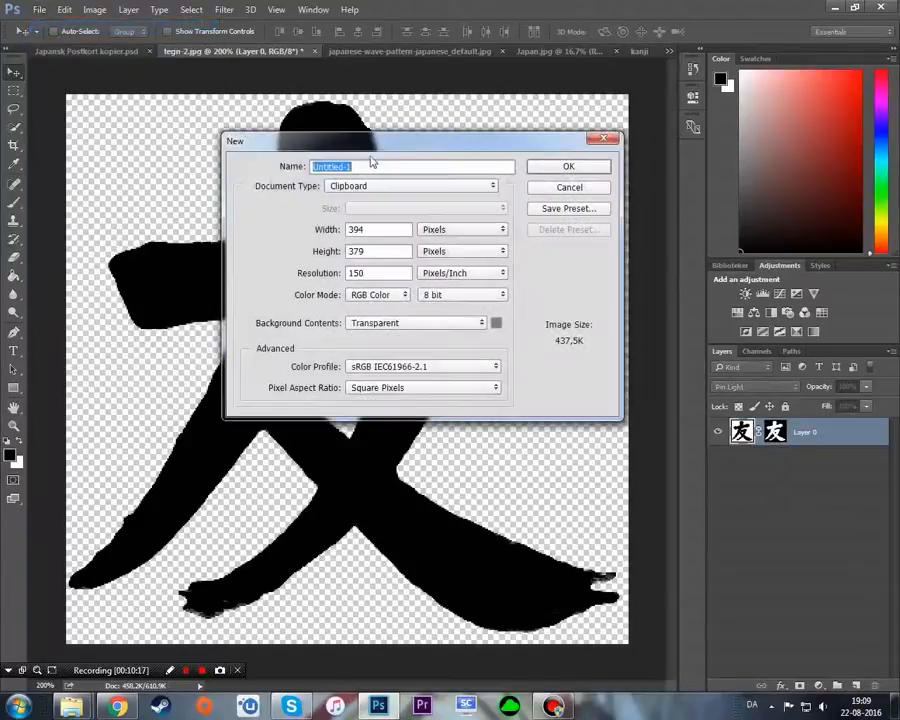
pyautogui.write('Postkort')
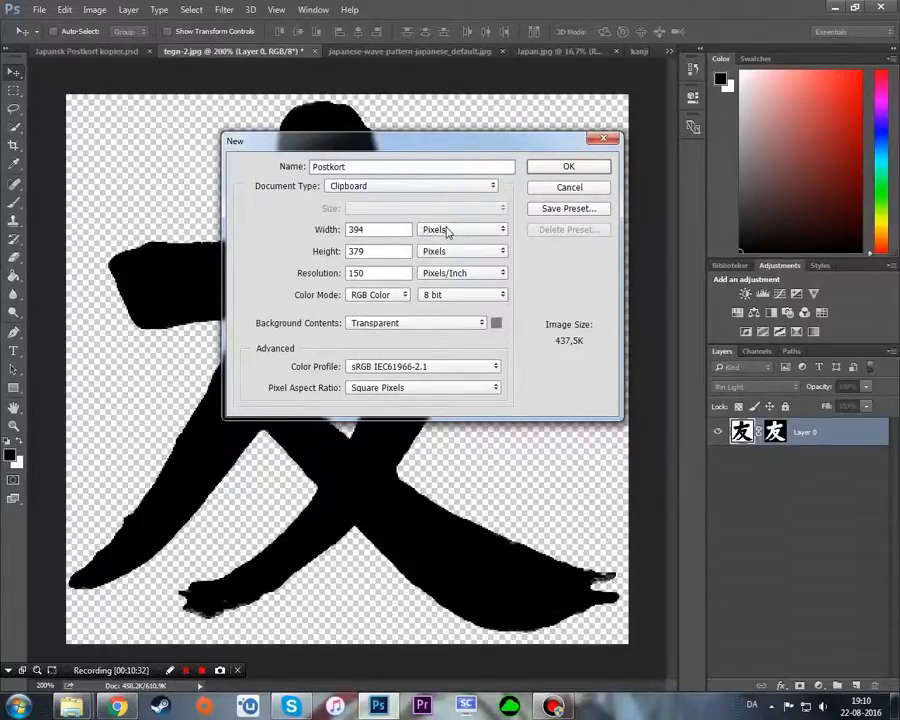
pyautogui.moveTo(388, 228); pyautogui.dragTo(326, 228)
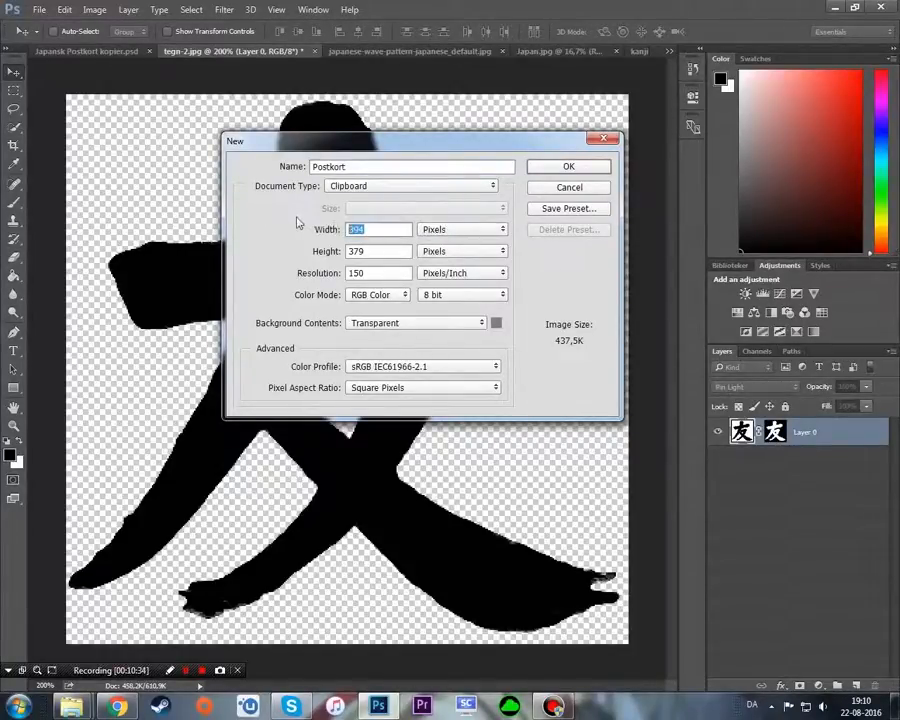
pyautogui.write('1000')
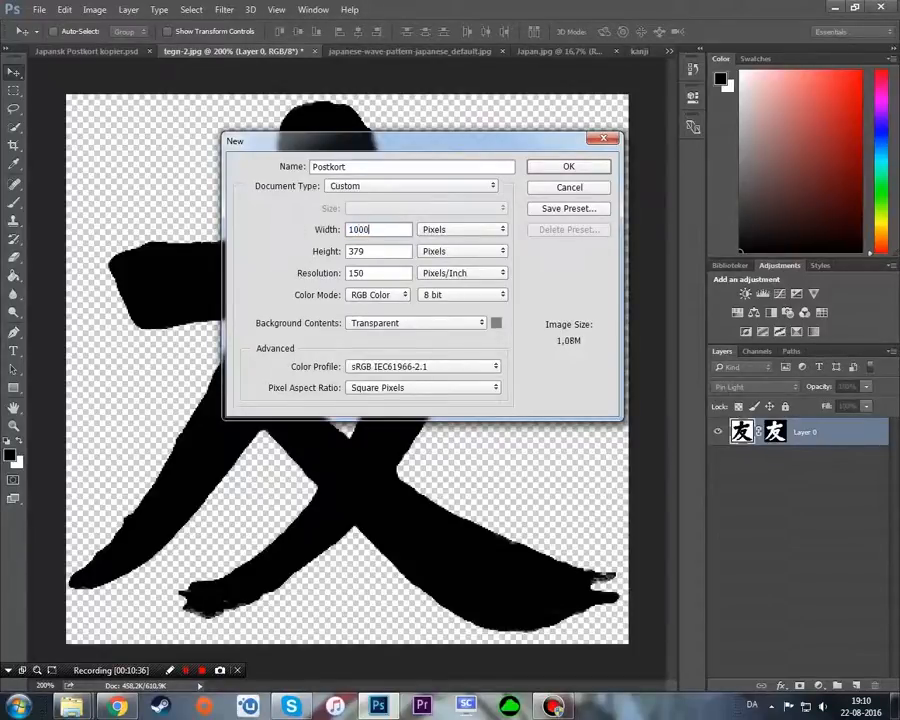
pyautogui.press('Tab')
pyautogui.write('1000')
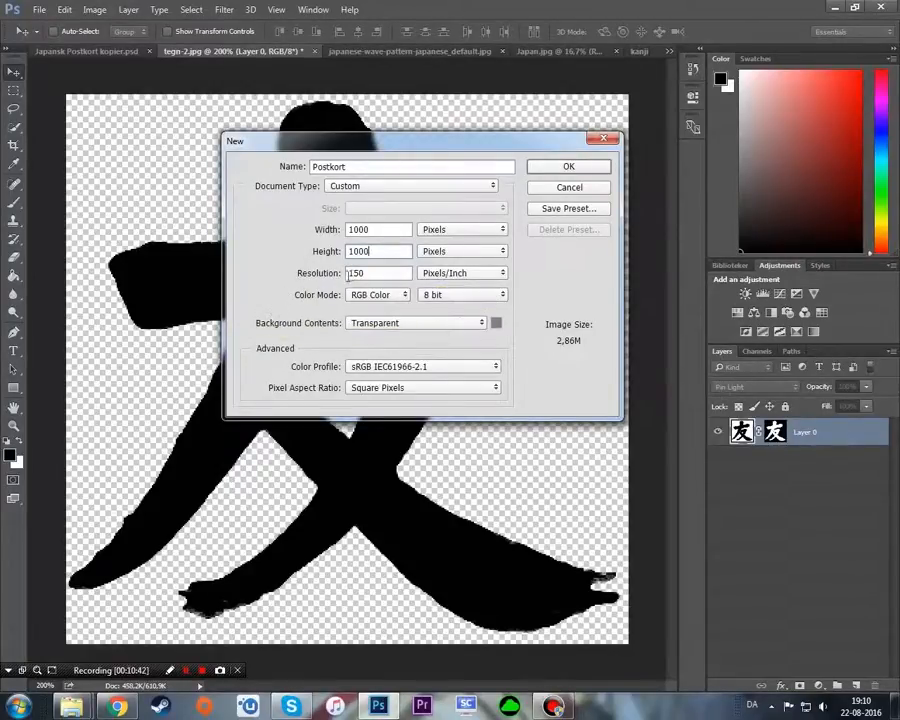
# Set the new document to 72 pixels/inch and 16 bit, create it, and place it directly after tegn-2.jpg in the document order.
pyautogui.moveTo(374, 272); pyautogui.dragTo(330, 278)
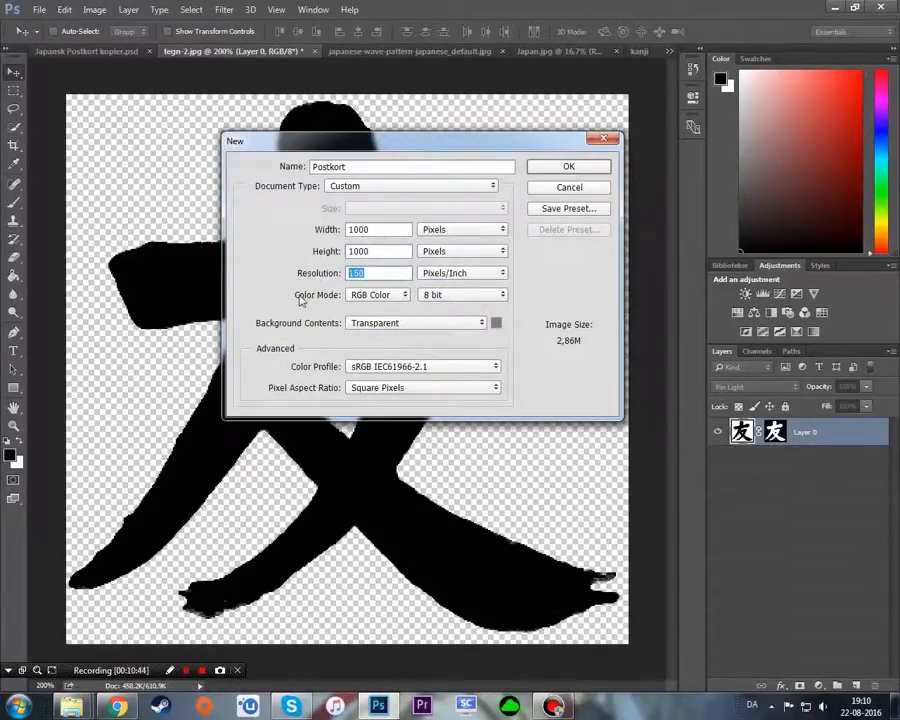
pyautogui.write('72')
pyautogui.click(450, 296)
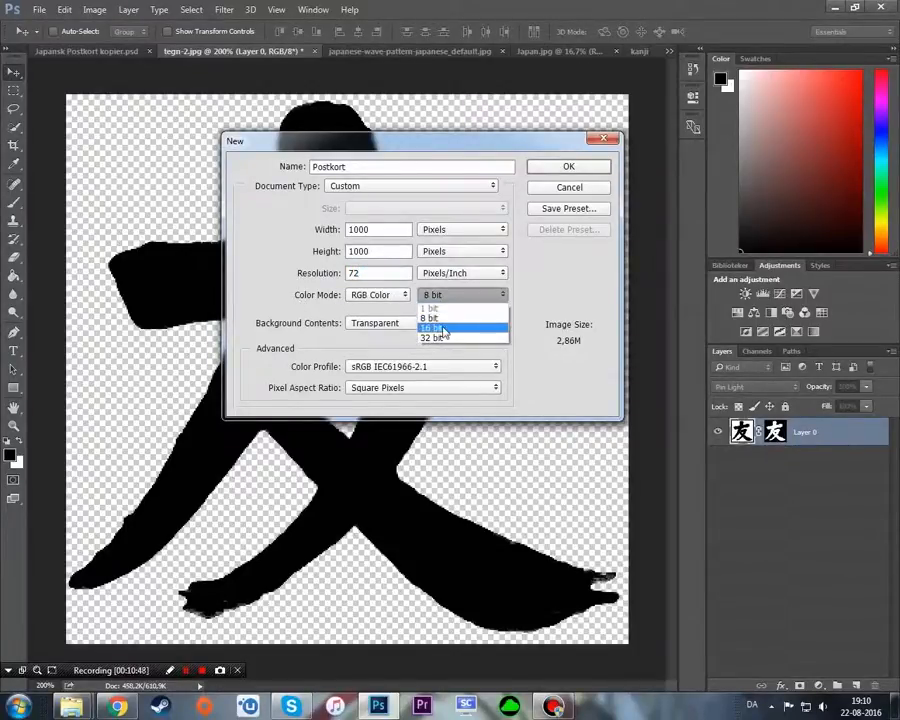
pyautogui.click(445, 330)
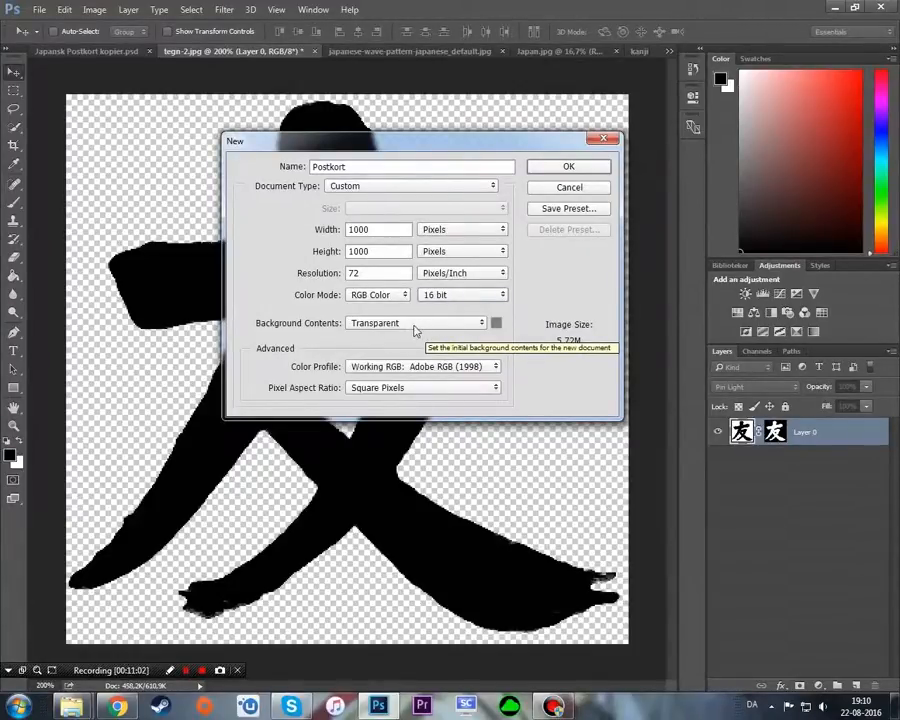
pyautogui.click(568, 167)
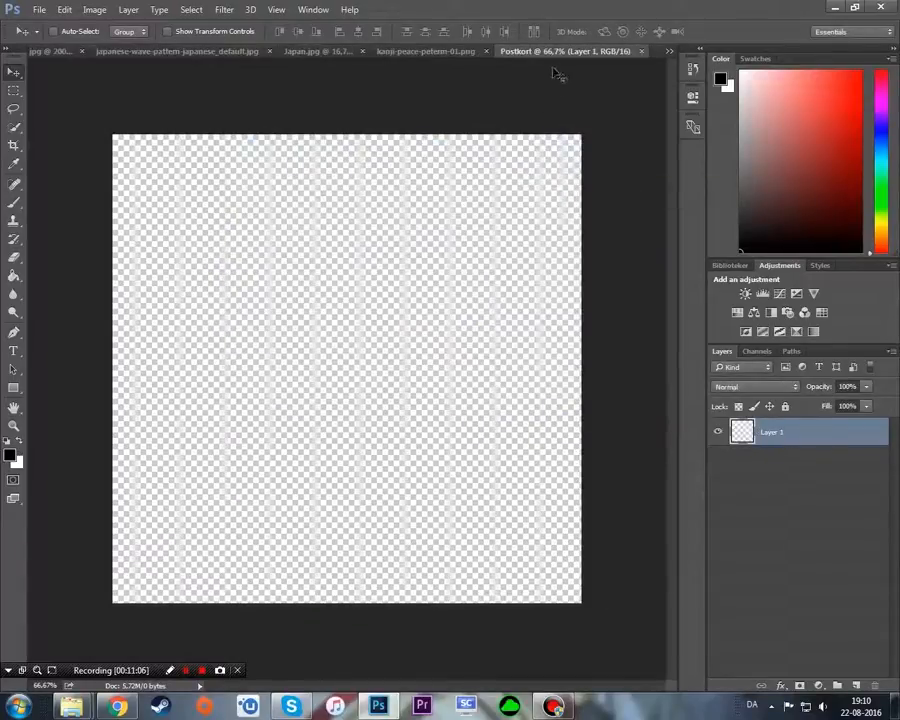
pyautogui.moveTo(563, 60); pyautogui.dragTo(167, 63)
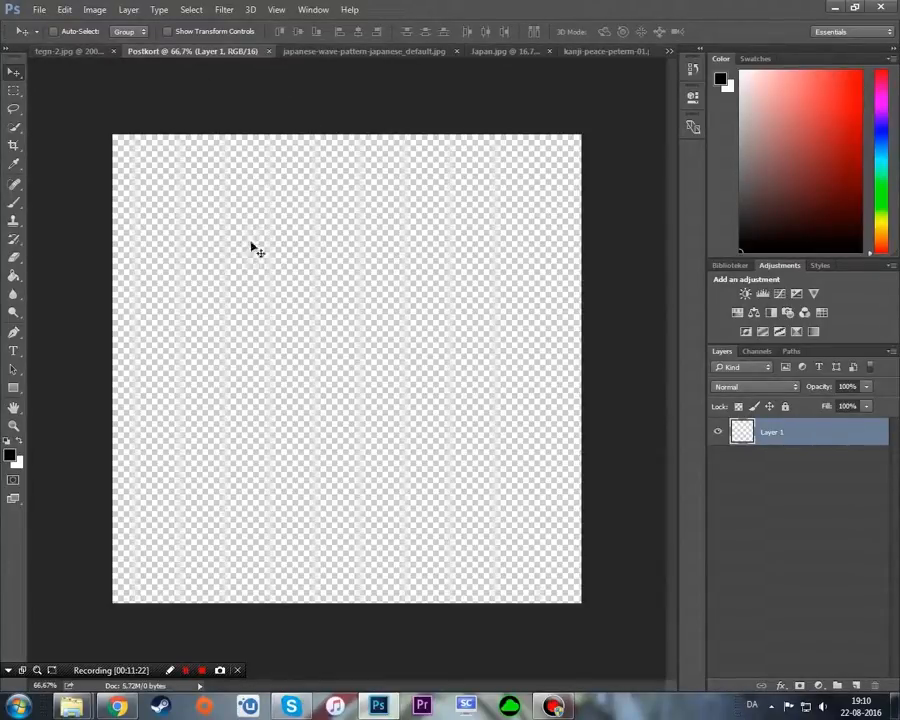
# Unlock the background layer of Japan.jpg and copy the photo into the Postkort document, accepting the bit depth difference.
pyautogui.click(507, 52)
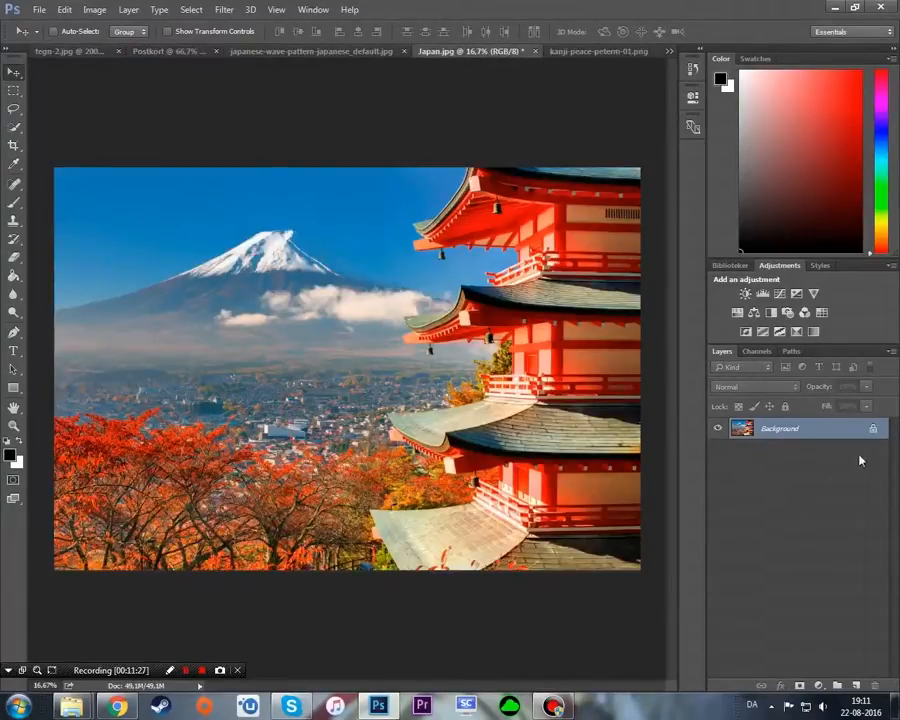
pyautogui.click(873, 430)
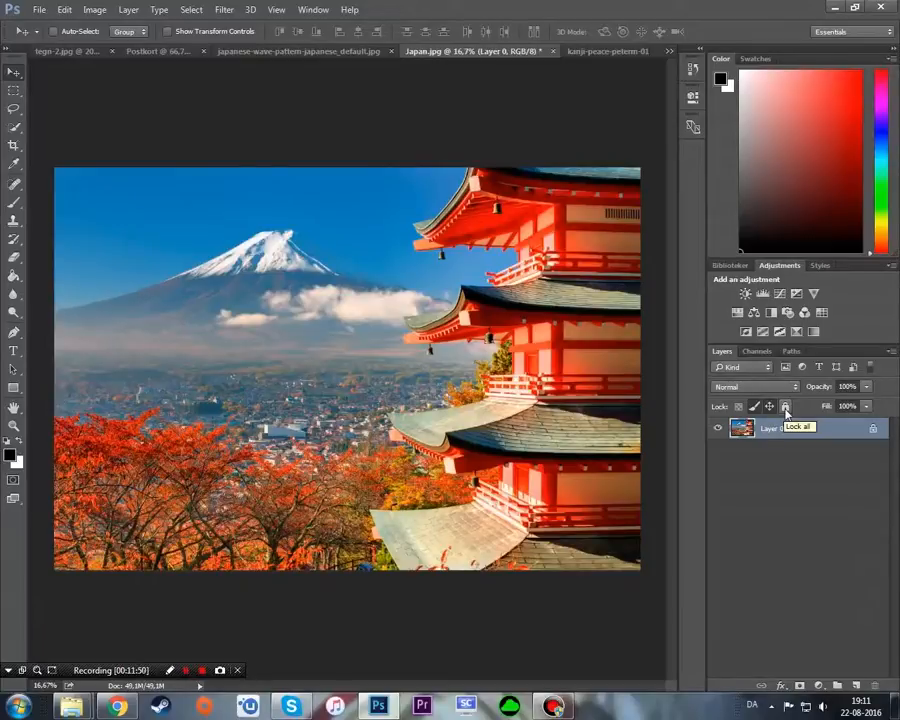
pyautogui.click(786, 408)
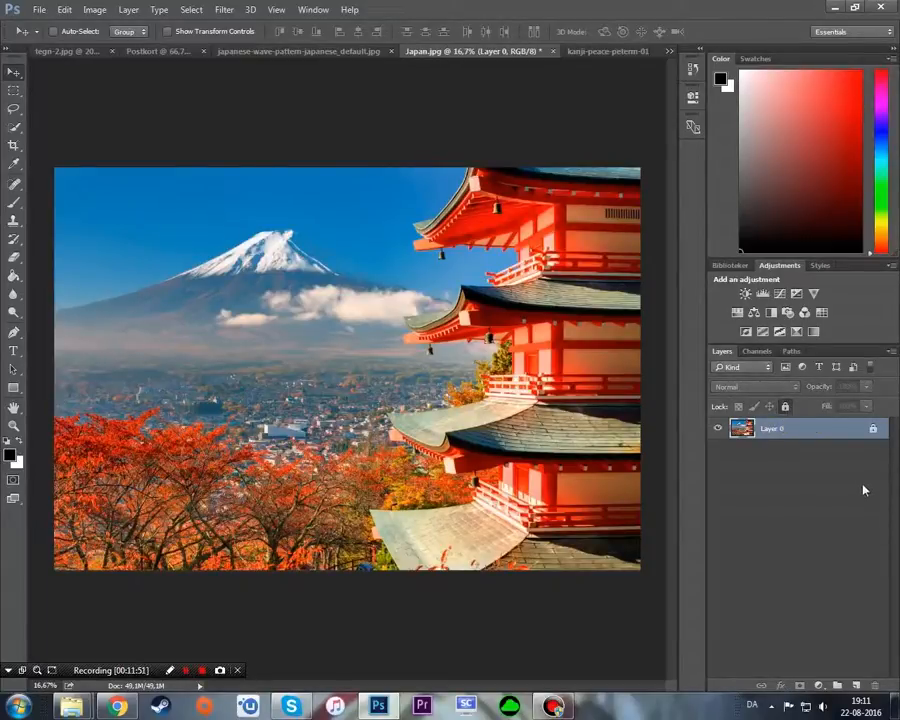
pyautogui.click(873, 429)
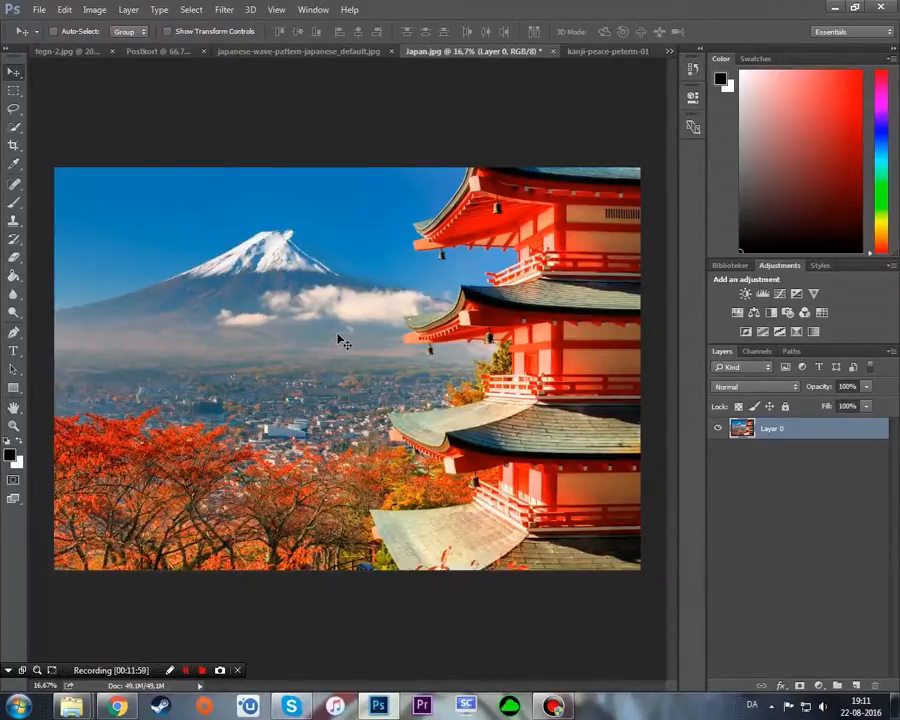
pyautogui.moveTo(341, 342); pyautogui.dragTo(329, 367)
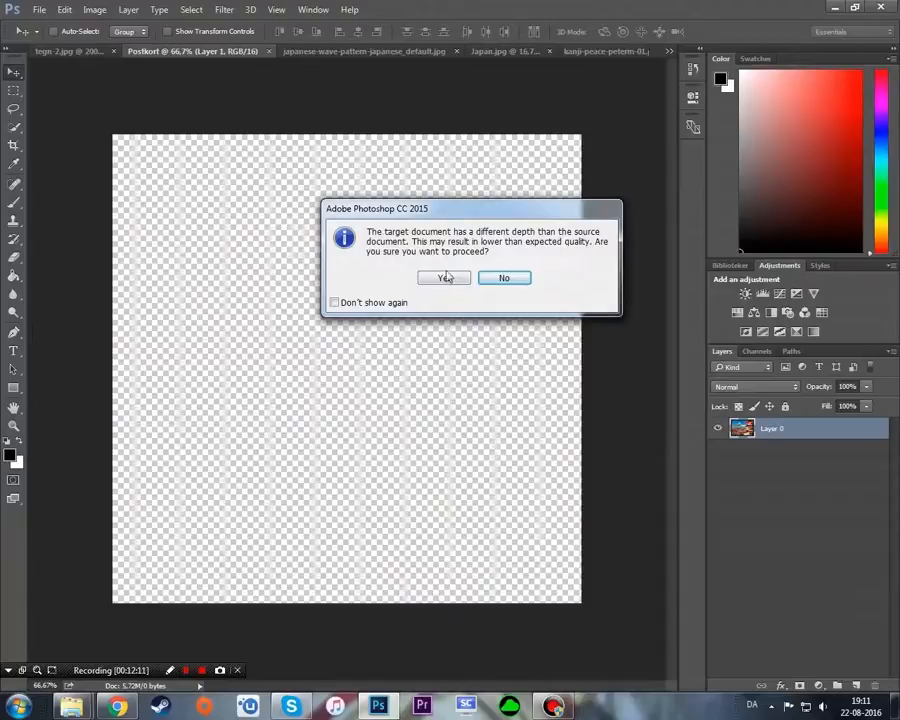
pyautogui.click(445, 278)
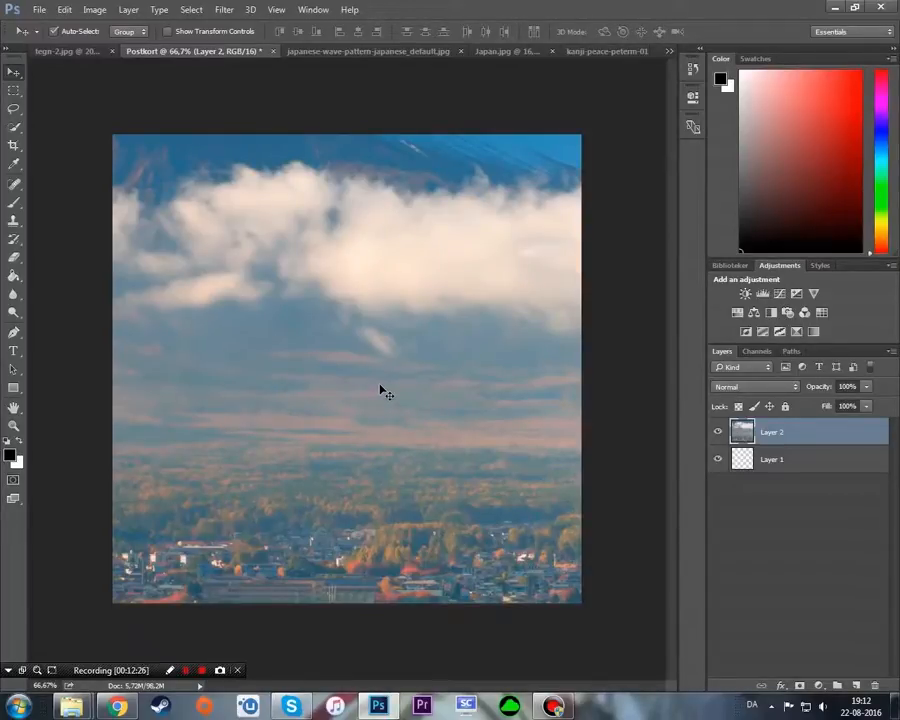
# Free-transform the photo proportionally down to about 19.7% and fit it into the lower-left corner of the canvas.
pyautogui.hotkey('ctrl', 't')
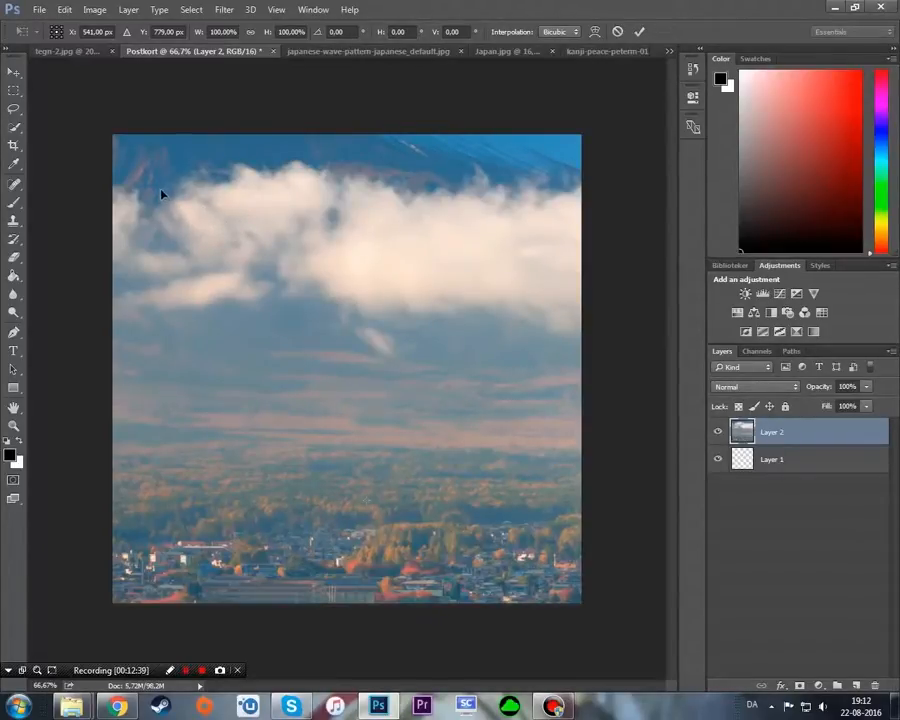
pyautogui.moveTo(166, 197); pyautogui.dragTo(615, 508)
pyautogui.moveTo(161, 243); pyautogui.dragTo(630, 447)
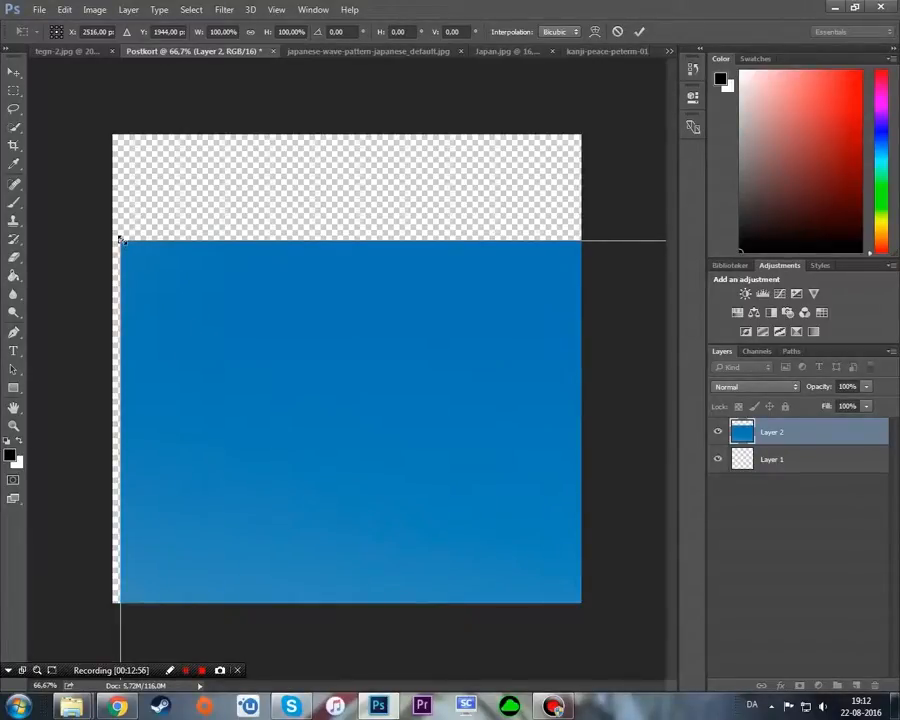
pyautogui.moveTo(120, 240); pyautogui.dragTo(201, 259)
pyautogui.moveTo(108, 105); pyautogui.dragTo(361, 361)
pyautogui.moveTo(498, 484); pyautogui.dragTo(218, 471)
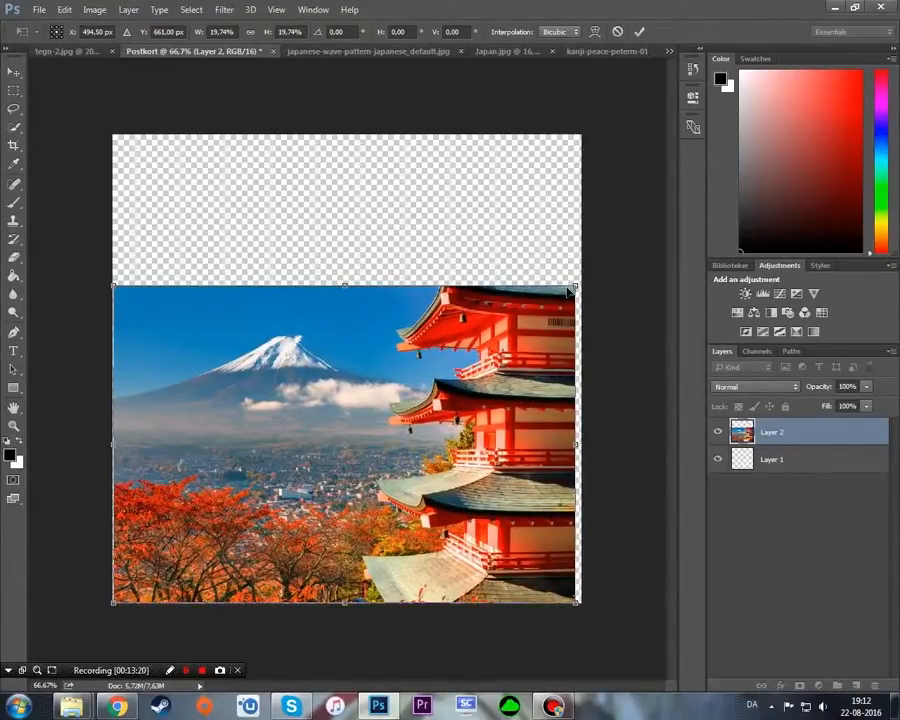
# Stretch the photo to cover the whole canvas, at 20% width and about 29% height, and apply the transform.
pyautogui.moveTo(575, 287); pyautogui.dragTo(580, 134)
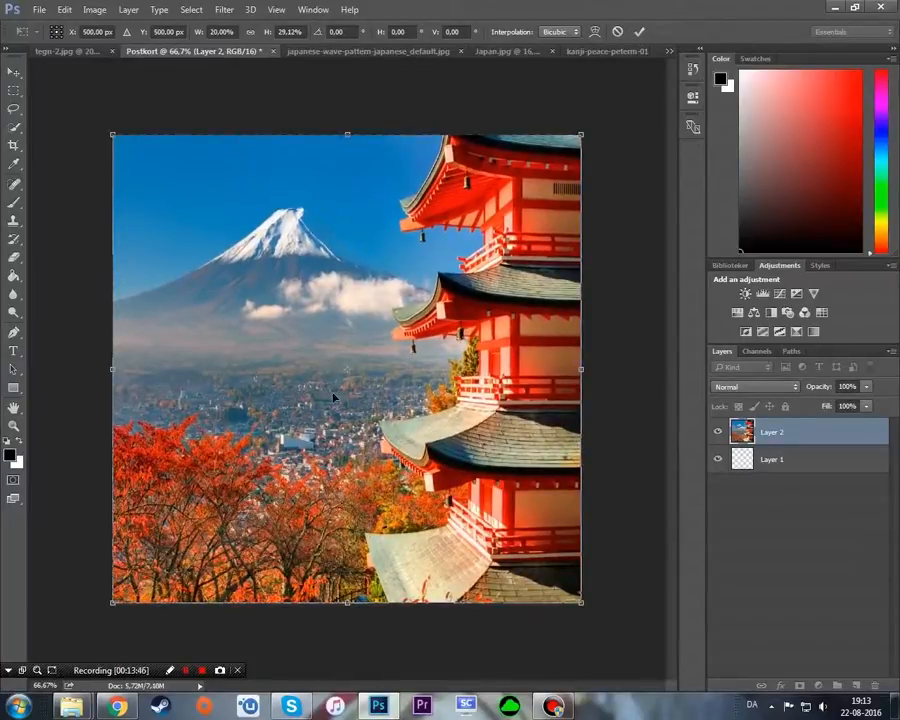
pyautogui.moveTo(332, 397)
pyautogui.mouseDown()
pyautogui.moveTo(331, 386)
pyautogui.moveTo(333, 396)
pyautogui.mouseUp()
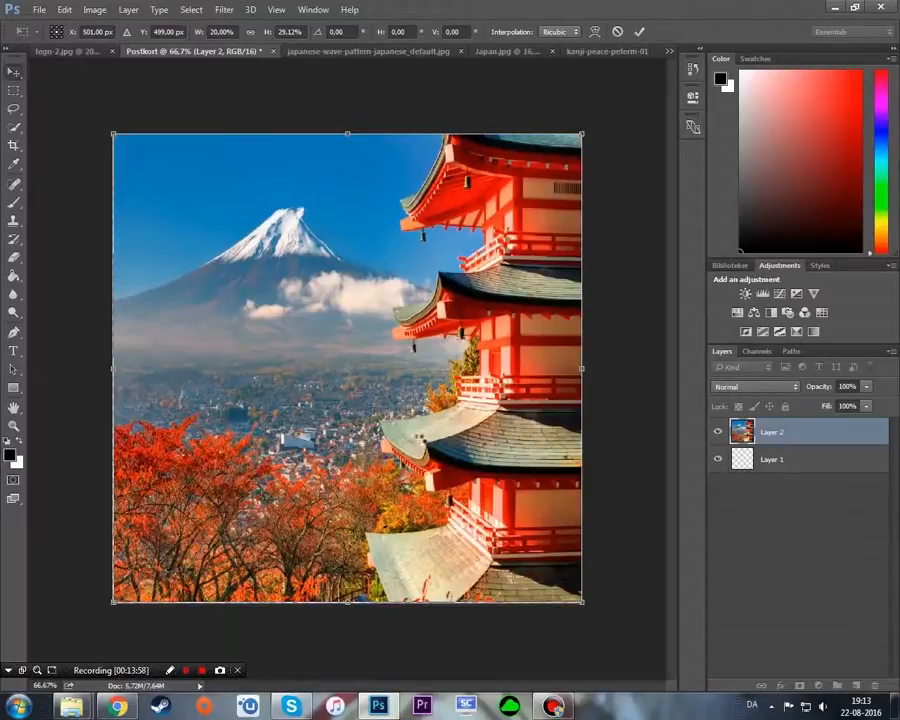
pyautogui.press('Return')
pyautogui.moveTo(436, 374); pyautogui.dragTo(438, 360)
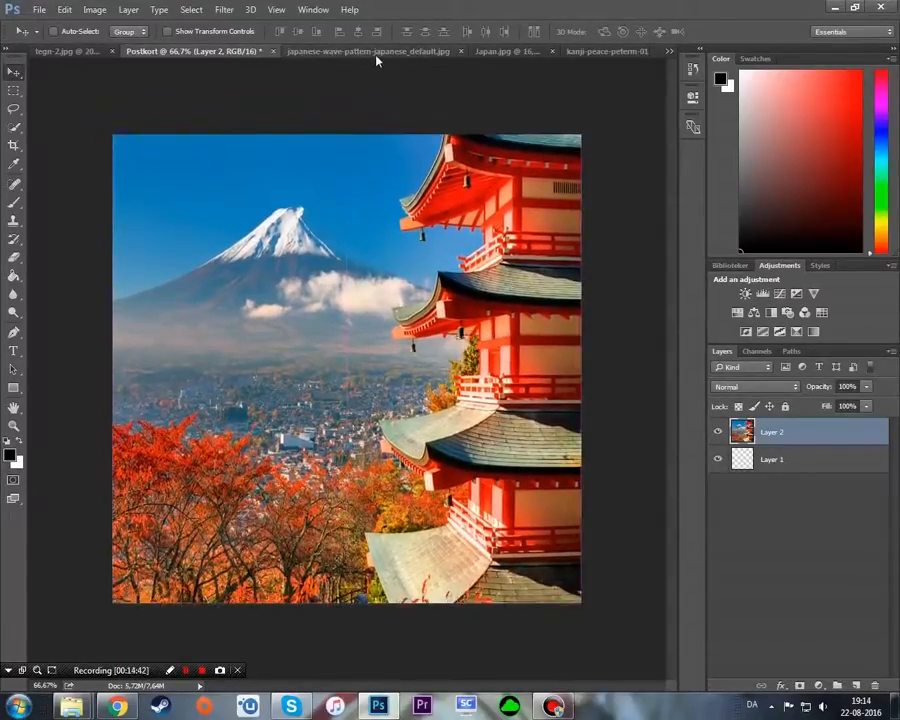
# Unlock the Japanese wave pattern layer, copy it into Postkort despite the depth difference, and align it with the canvas's lower-left corner.
pyautogui.click(372, 51)
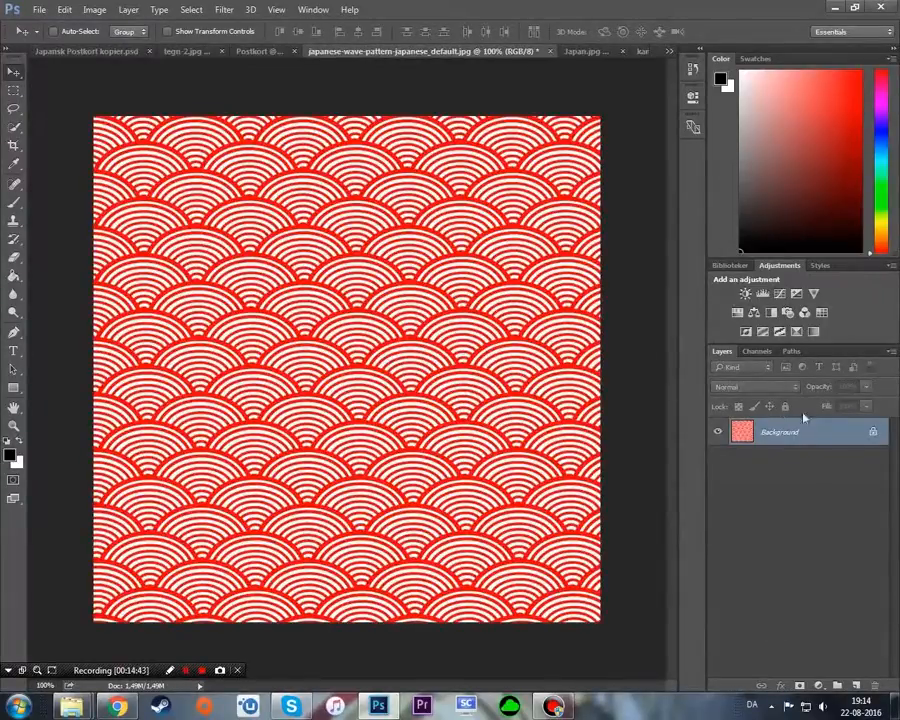
pyautogui.click(873, 432)
pyautogui.moveTo(385, 345); pyautogui.dragTo(322, 360)
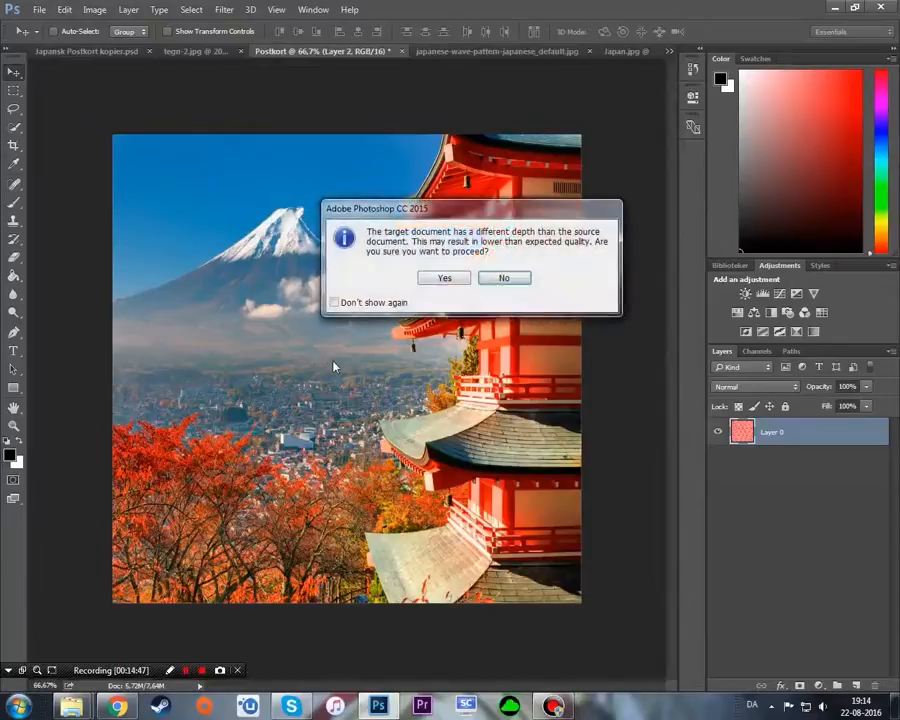
pyautogui.click(454, 281)
pyautogui.moveTo(382, 370); pyautogui.dragTo(283, 411)
# Free-transform the wave pattern so it fills the whole canvas, and apply the transform.
pyautogui.click(276, 9)
pyautogui.click(325, 284)
pyautogui.hotkey('ctrl', 't')
pyautogui.moveTo(452, 266); pyautogui.dragTo(581, 135)
pyautogui.press('Return')
# Copy the peace kanji from kanji-peace-peterm-01.png into the Postkort document.
pyautogui.click(618, 51)
pyautogui.click(425, 51)
pyautogui.click(669, 51)
pyautogui.click(560, 138)
pyautogui.moveTo(382, 259); pyautogui.dragTo(361, 335)
# Scale the copied peace kanji down with Free Transform, reposition it on the postcard, and apply the transform.
pyautogui.hotkey('ctrl', 't')
pyautogui.moveTo(241, 326); pyautogui.dragTo(497, 532)
pyautogui.moveTo(181, 134); pyautogui.dragTo(448, 382)
pyautogui.moveTo(500, 430); pyautogui.dragTo(230, 182)
pyautogui.moveTo(178, 134); pyautogui.dragTo(430, 366)
pyautogui.moveTo(442, 399); pyautogui.dragTo(390, 373)
pyautogui.moveTo(447, 465); pyautogui.dragTo(204, 301)
pyautogui.moveTo(147, 209); pyautogui.dragTo(241, 296)
pyautogui.press('Return')
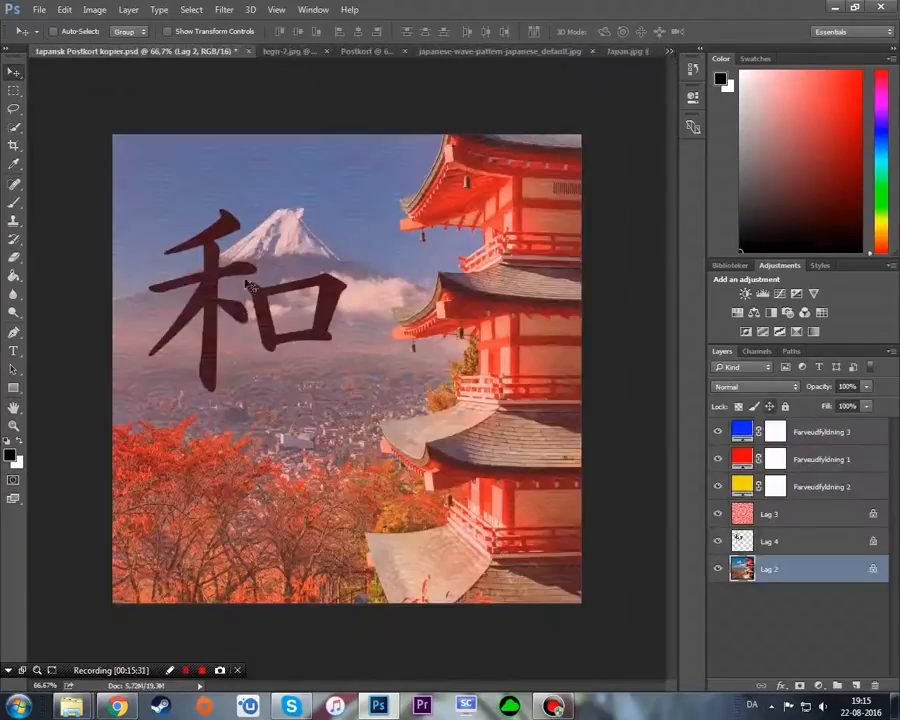
# Unlock the kanji layer Lag 4 in Japansk Postkort kopier.psd and copy it into the Postkort document.
pyautogui.click(810, 545)
pyautogui.click(769, 406)
pyautogui.moveTo(228, 268); pyautogui.dragTo(300, 268)
pyautogui.click(442, 279)
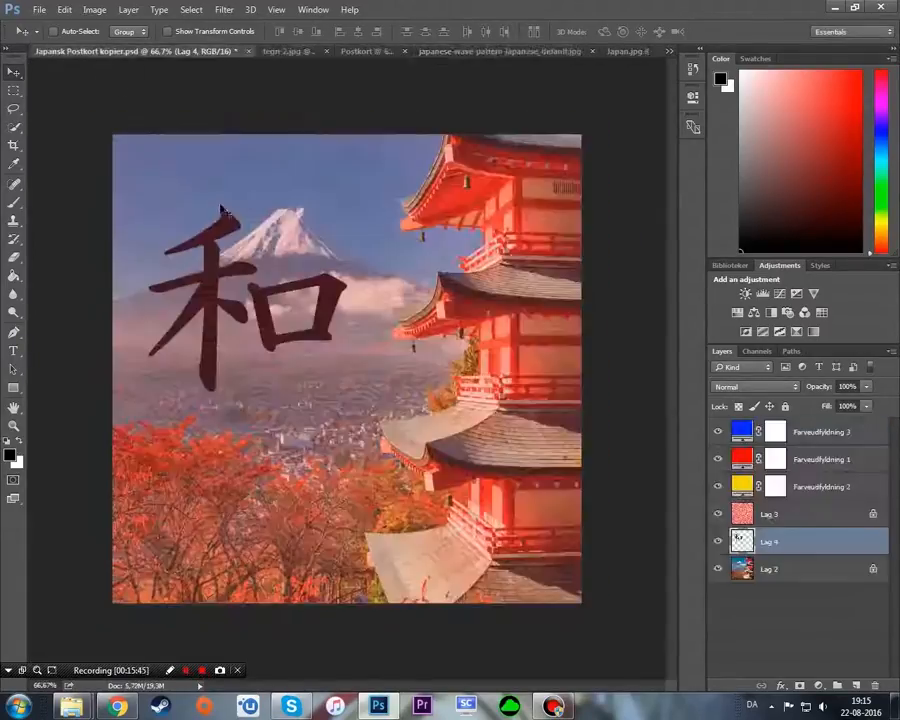
pyautogui.moveTo(210, 290); pyautogui.dragTo(360, 405)
# Delete the first kanji layer from Postkort and position the Lag 4 kanji in the upper-left part of the postcard.
pyautogui.click(797, 458)
pyautogui.moveTo(461, 431); pyautogui.dragTo(478, 488)
pyautogui.rightClick(810, 462)
pyautogui.click(650, 135)
pyautogui.click(396, 267)
pyautogui.click(780, 431)
pyautogui.moveTo(250, 240); pyautogui.dragTo(310, 262)
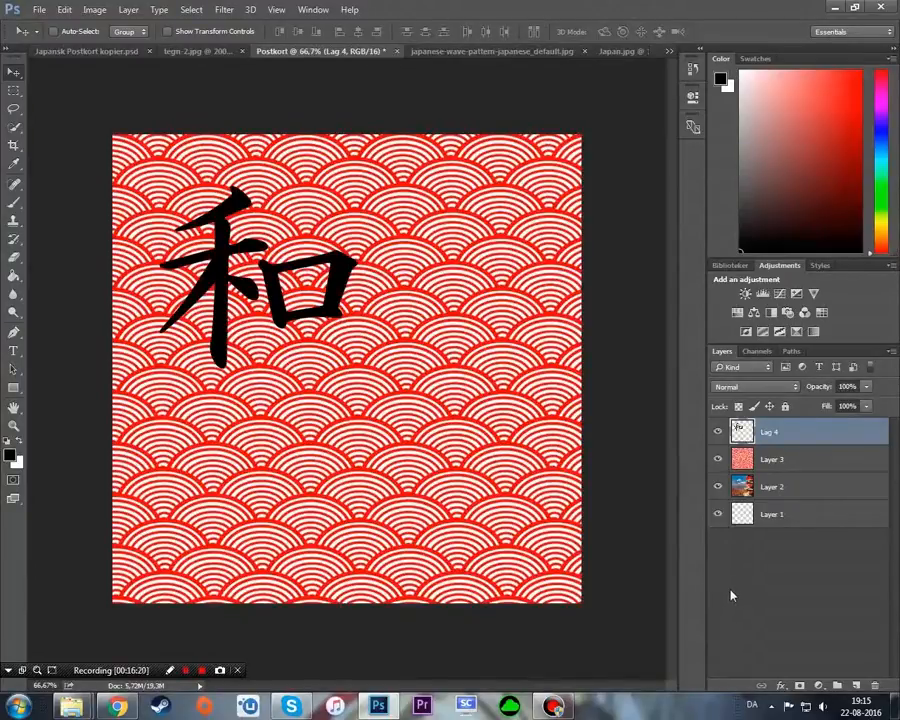
pyautogui.click(818, 485)
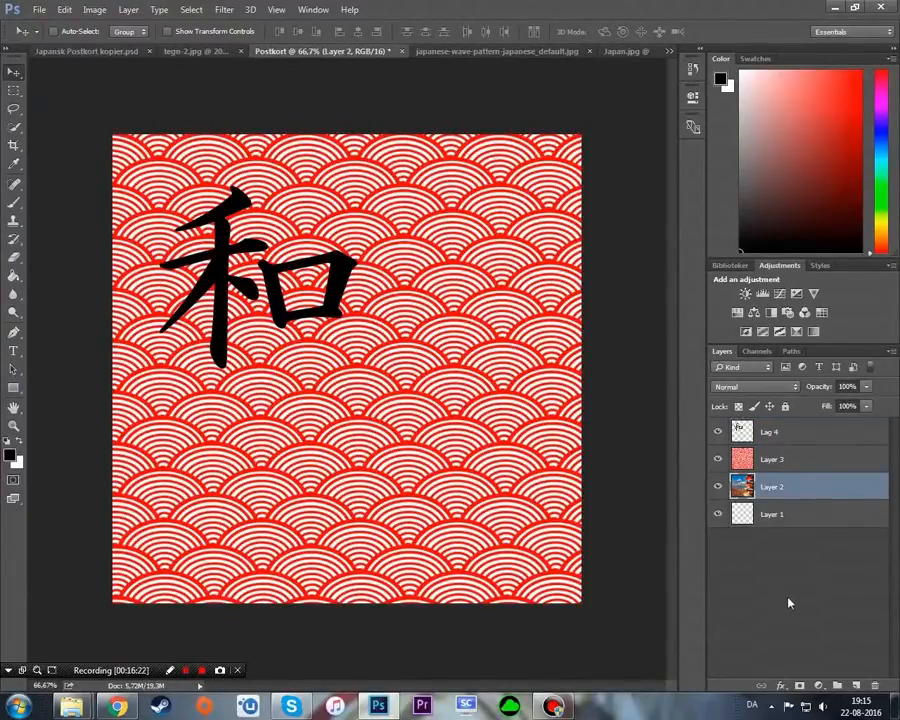
pyautogui.click(812, 433)
pyautogui.click(810, 462)
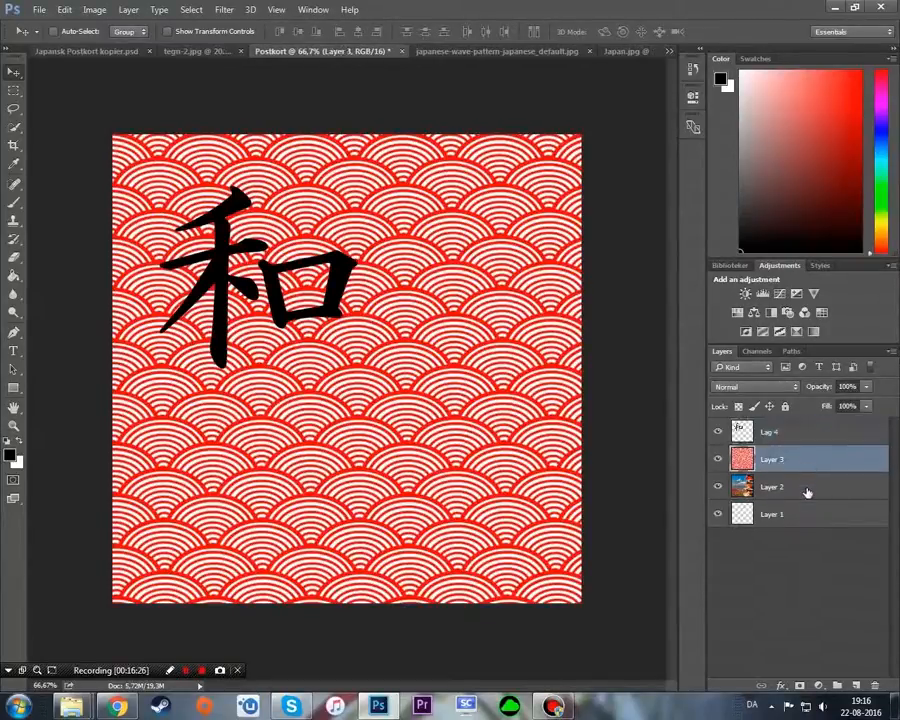
pyautogui.click(810, 487)
pyautogui.click(811, 439)
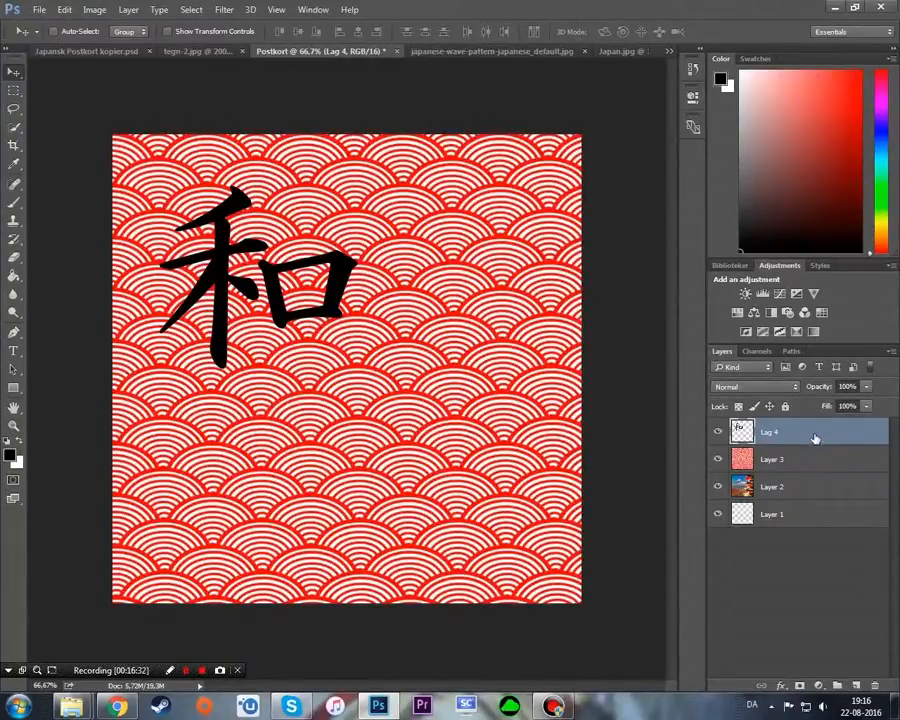
# Reorder the layers so the wave pattern on Layer 3 sits directly above the Lag 4 kanji.
pyautogui.moveTo(815, 440); pyautogui.dragTo(816, 467)
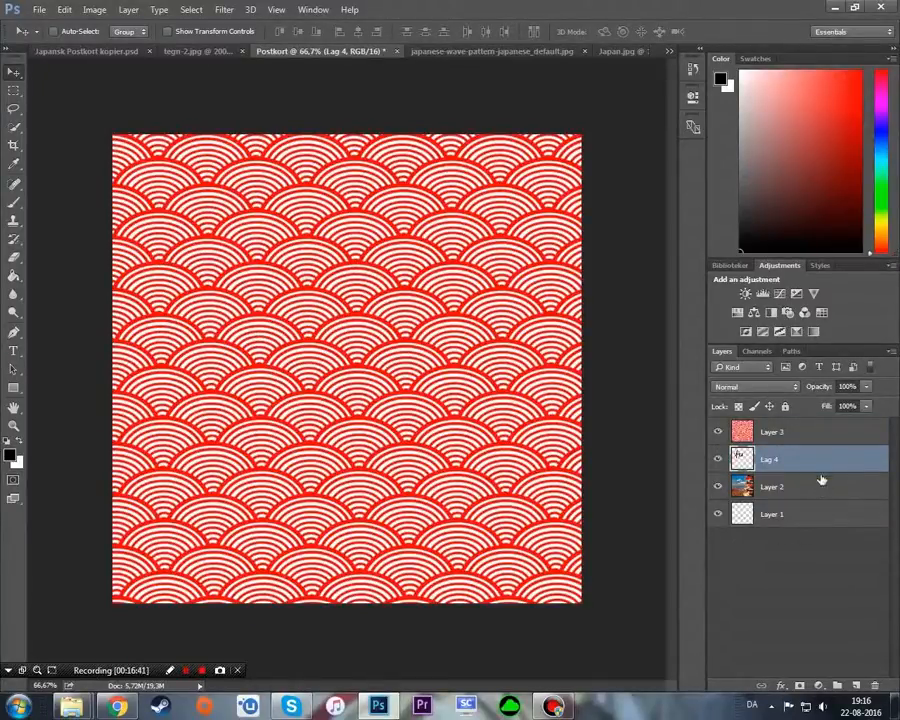
pyautogui.moveTo(820, 460); pyautogui.dragTo(830, 431)
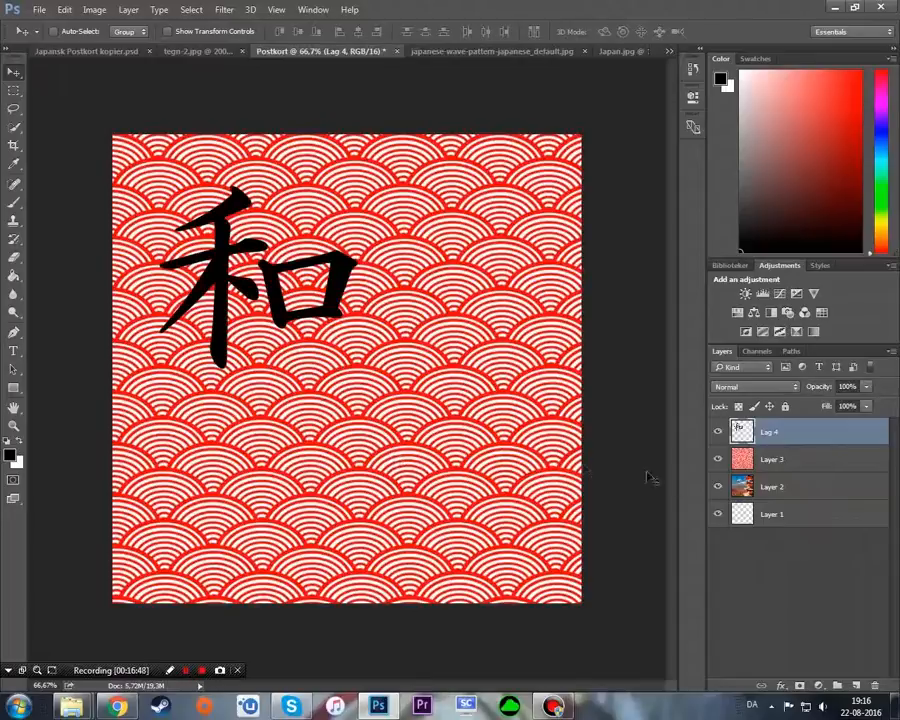
pyautogui.moveTo(820, 468)
pyautogui.mouseDown()
pyautogui.moveTo(804, 434)
pyautogui.moveTo(806, 467)
pyautogui.mouseUp()
pyautogui.click(818, 438)
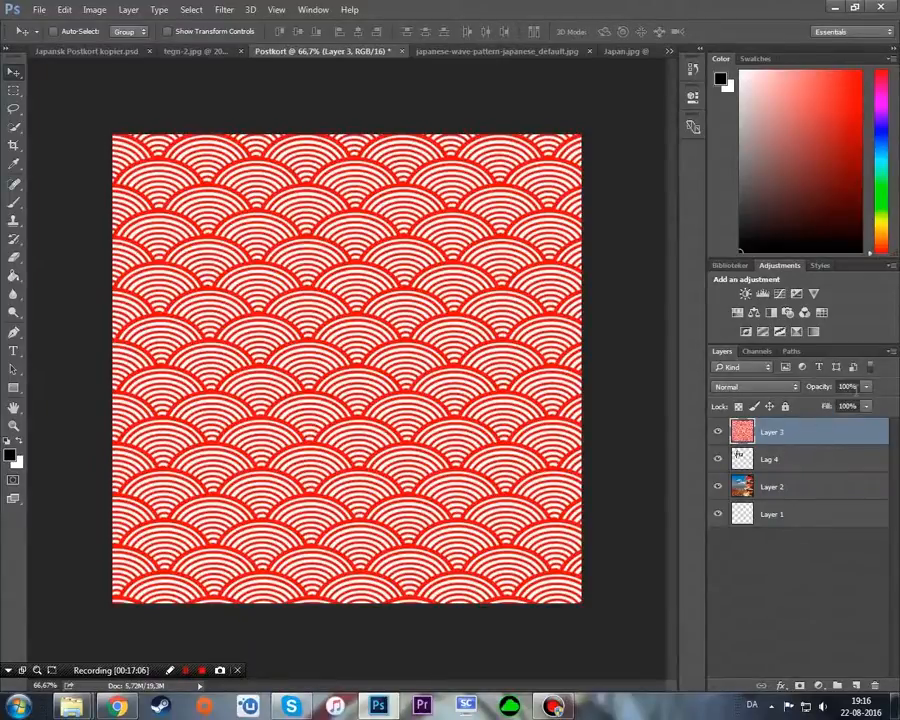
# Set the wave pattern layer's opacity to 50% and its fill to 20%.
pyautogui.click(858, 386)
pyautogui.write('50')
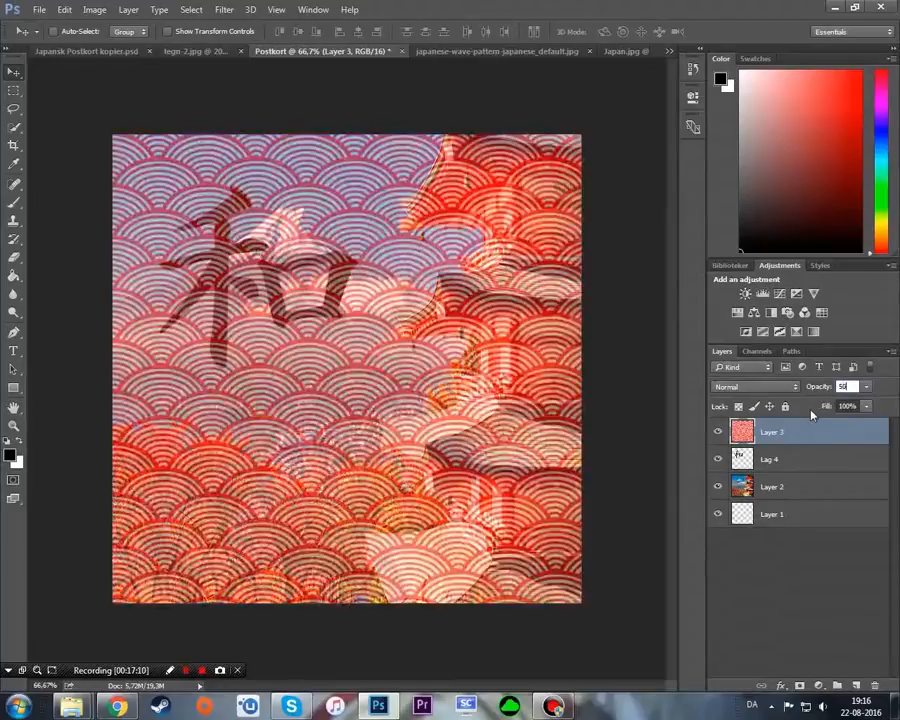
pyautogui.press('Return')
pyautogui.click(857, 405)
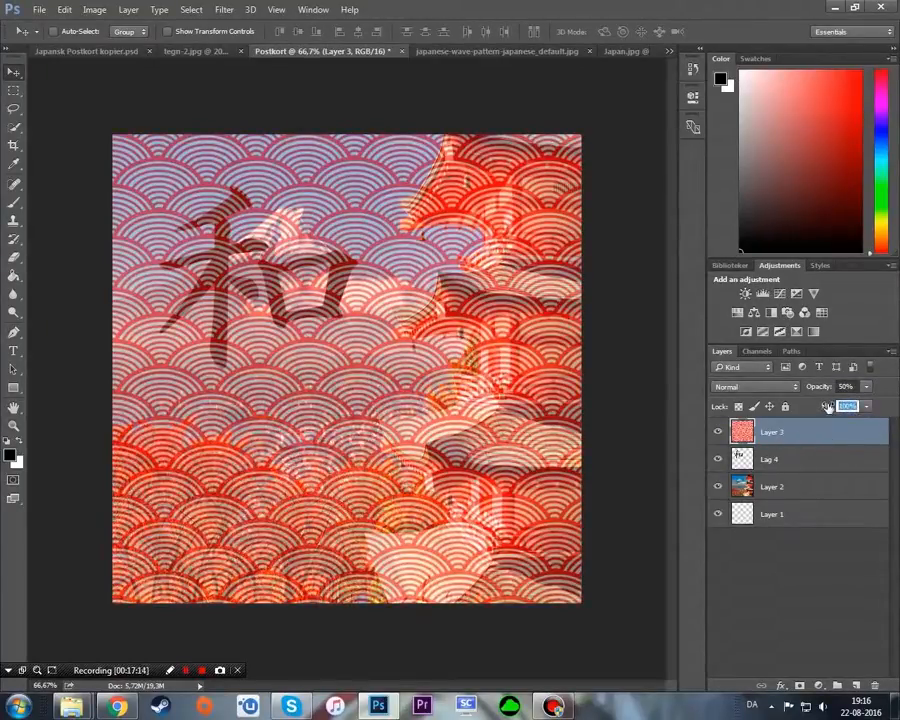
pyautogui.write('20')
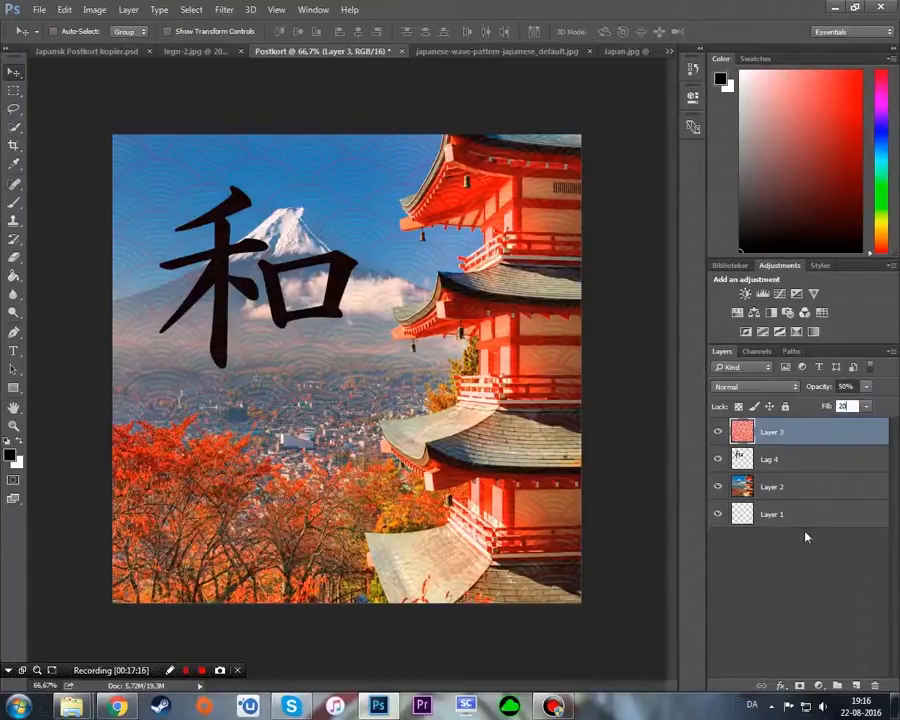
pyautogui.click(812, 559)
# Move the Lag 4 kanji slightly down and left beside the mountain, and compare its placement with Japansk Postkort kopier.psd.
pyautogui.click(830, 440)
pyautogui.click(799, 461)
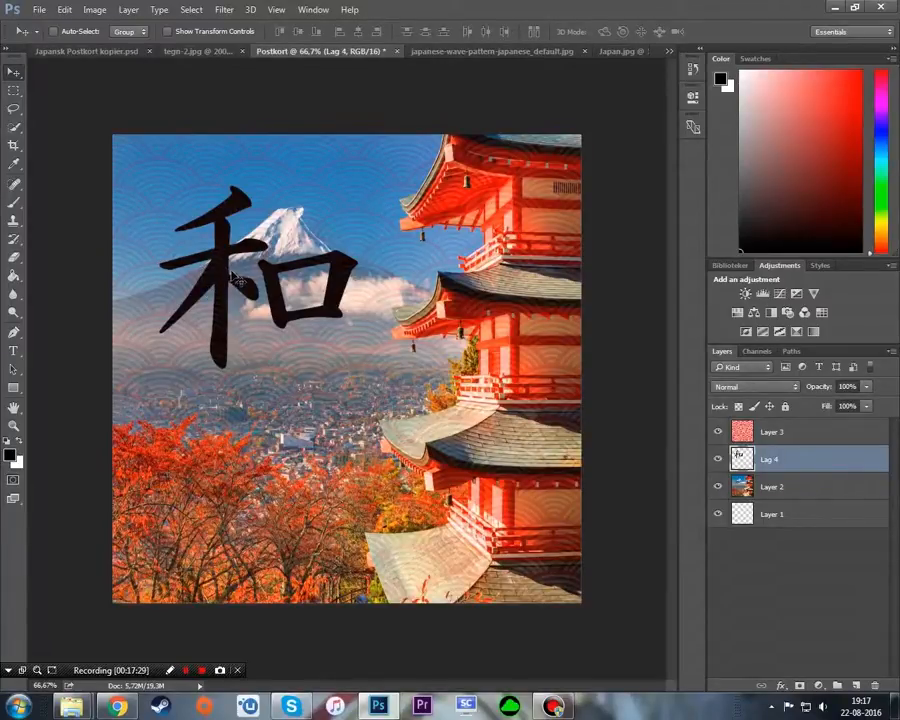
pyautogui.moveTo(797, 461); pyautogui.dragTo(767, 462)
pyautogui.moveTo(228, 284); pyautogui.dragTo(182, 284)
pyautogui.moveTo(230, 312); pyautogui.dragTo(250, 334)
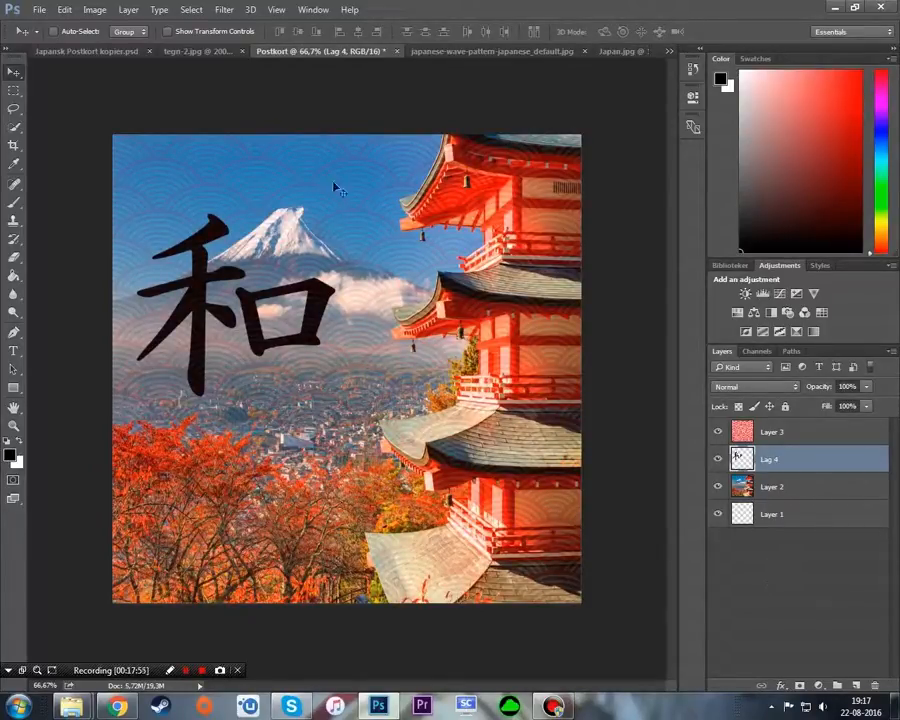
pyautogui.click(88, 50)
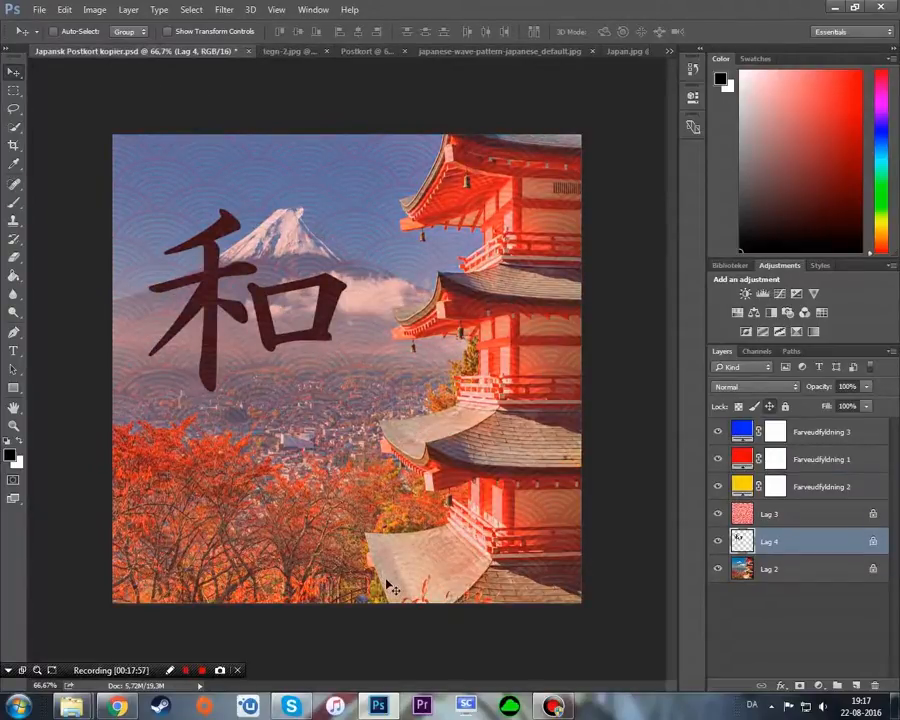
pyautogui.click(363, 50)
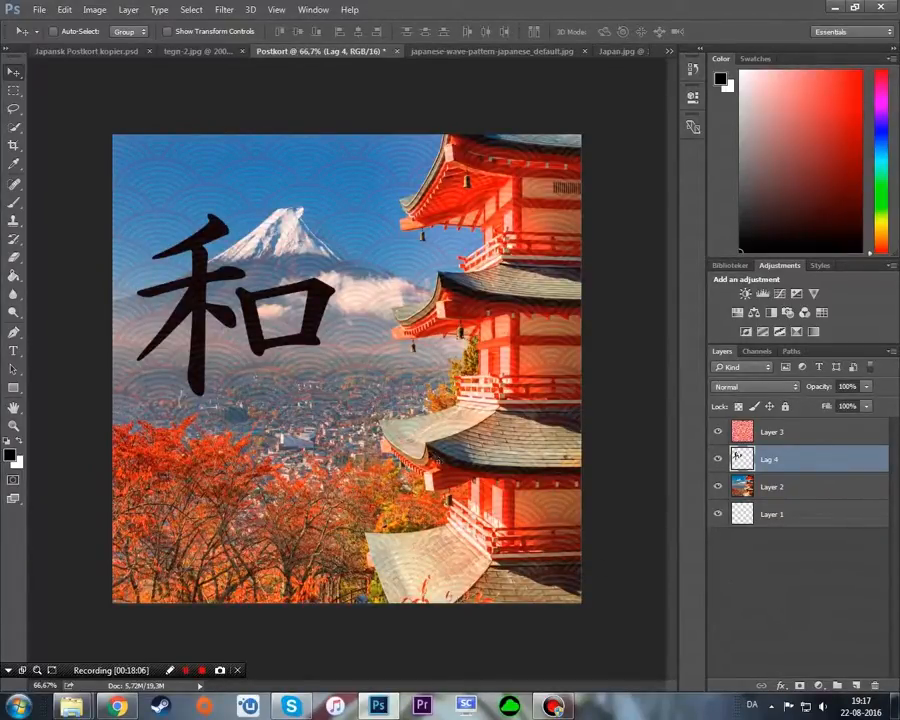
# Add a yellow Solid Color fill layer with hex value ffd400 above the wave pattern layer.
pyautogui.click(824, 434)
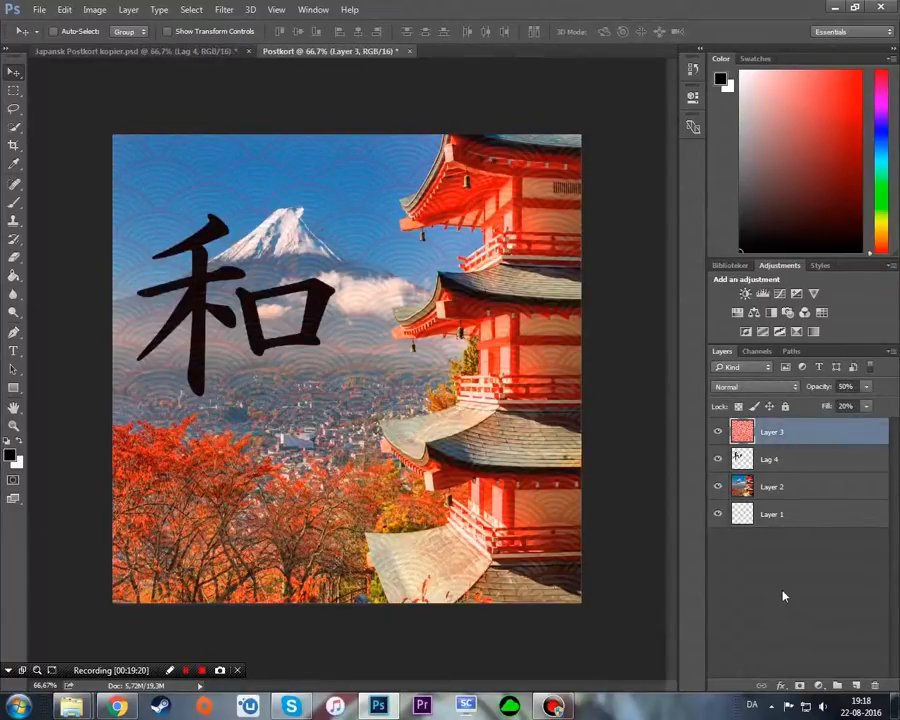
pyautogui.click(820, 686)
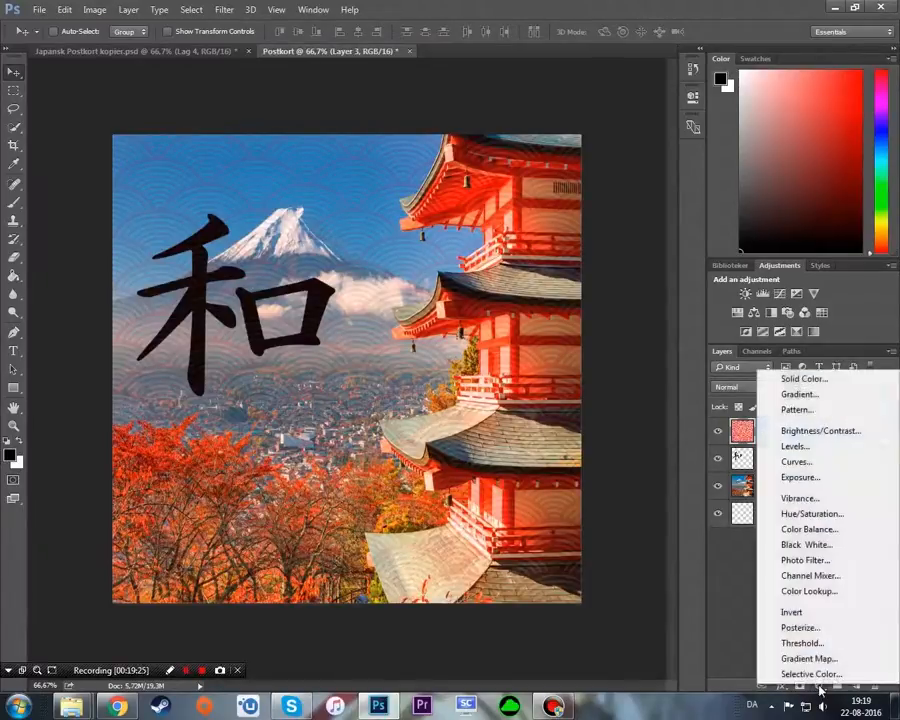
pyautogui.click(811, 381)
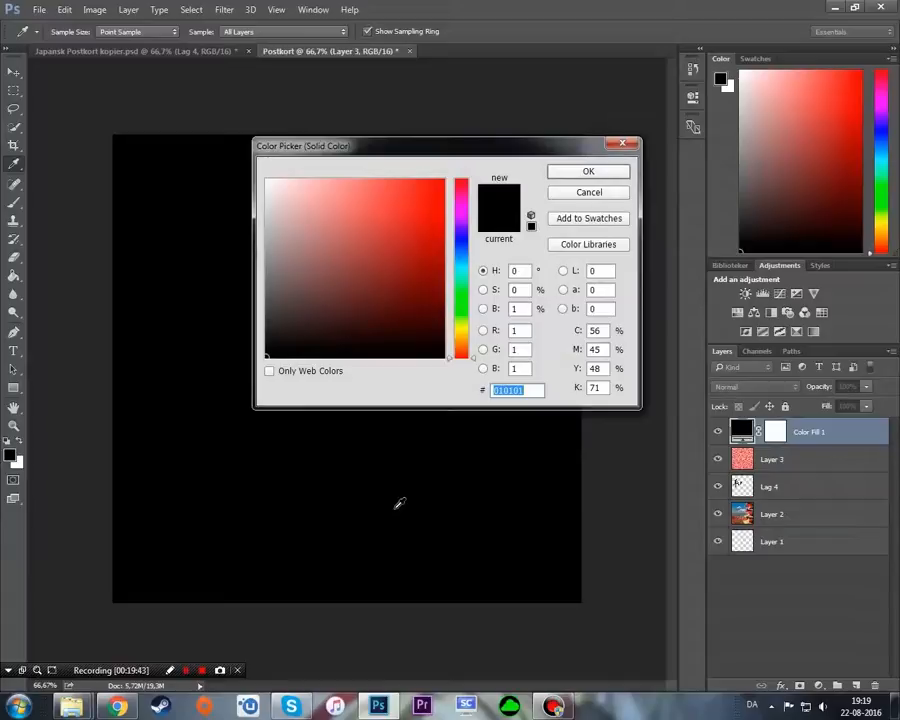
pyautogui.write('ffd400')
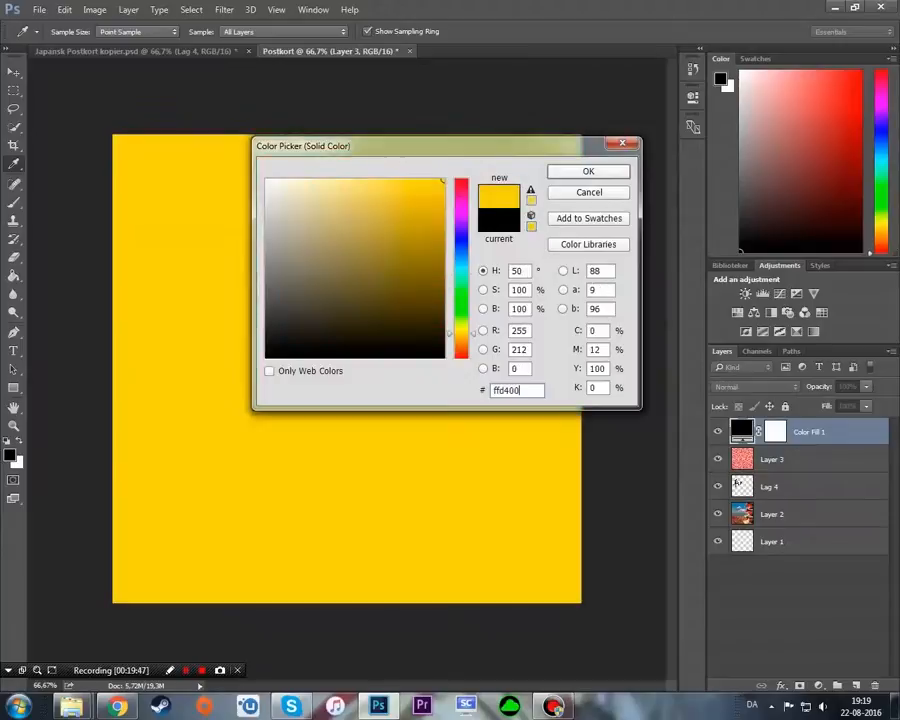
pyautogui.click(578, 173)
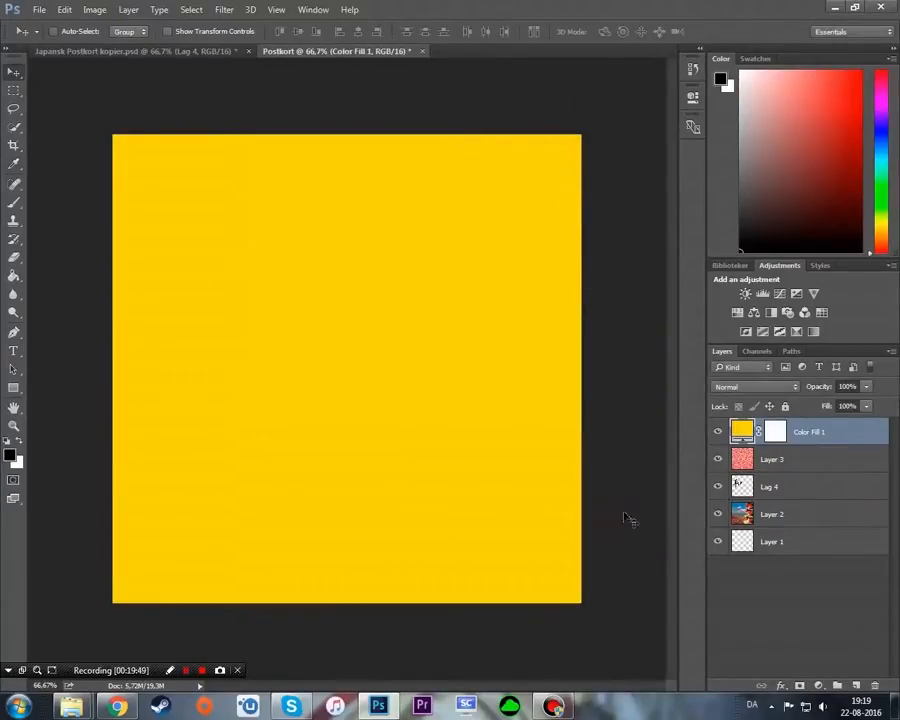
# Add a red Solid Color fill layer with hex value ff0000 above the yellow fill.
pyautogui.click(819, 685)
pyautogui.click(819, 373)
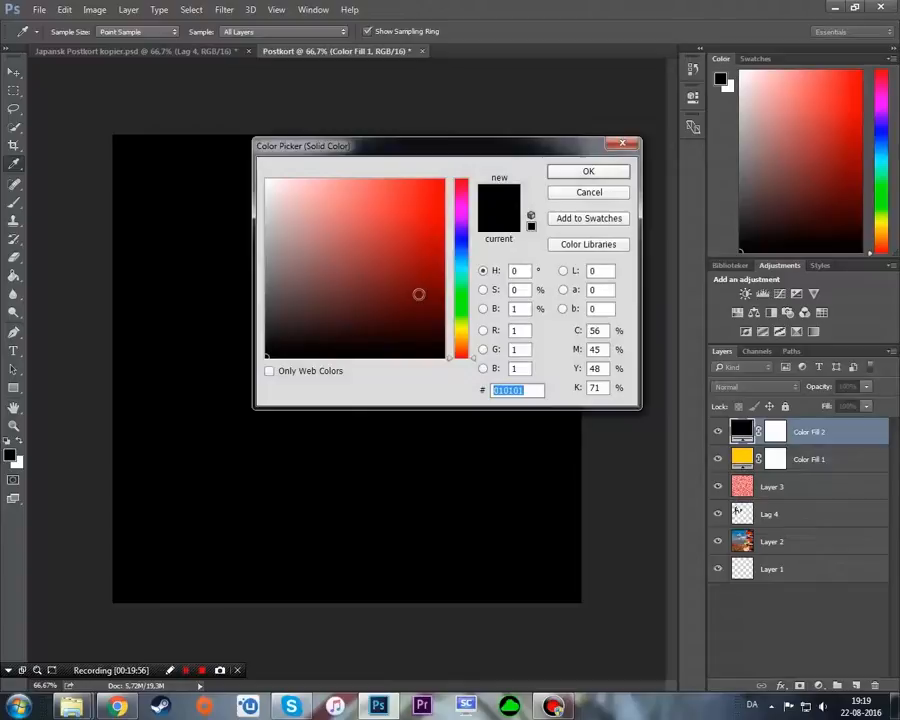
pyautogui.write('ff0000')
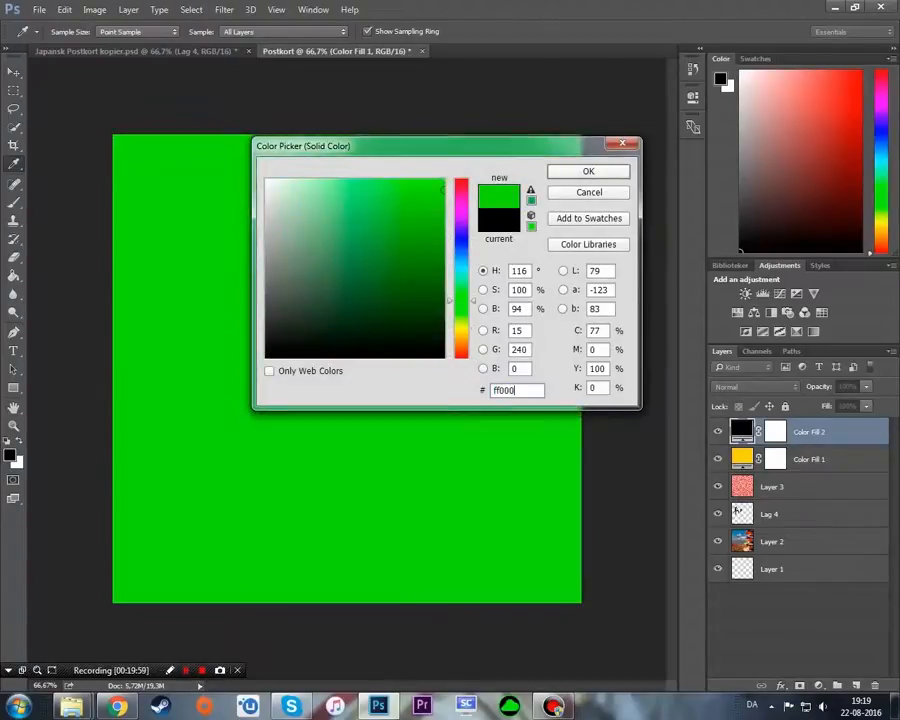
pyautogui.click(602, 171)
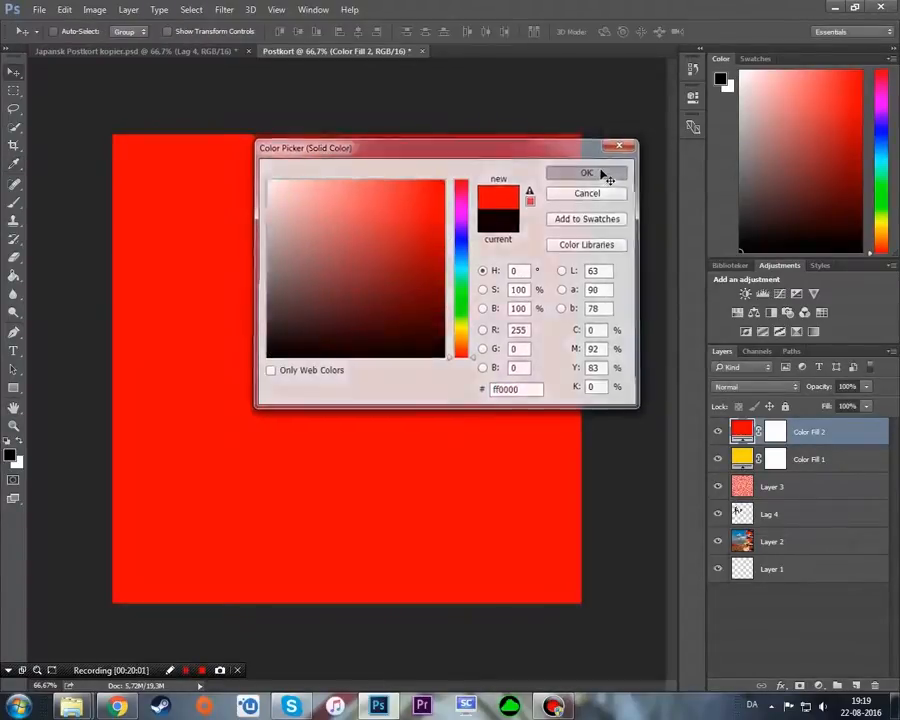
# Add a blue Solid Color fill layer with hex value 002aff above the red fill.
pyautogui.click(818, 685)
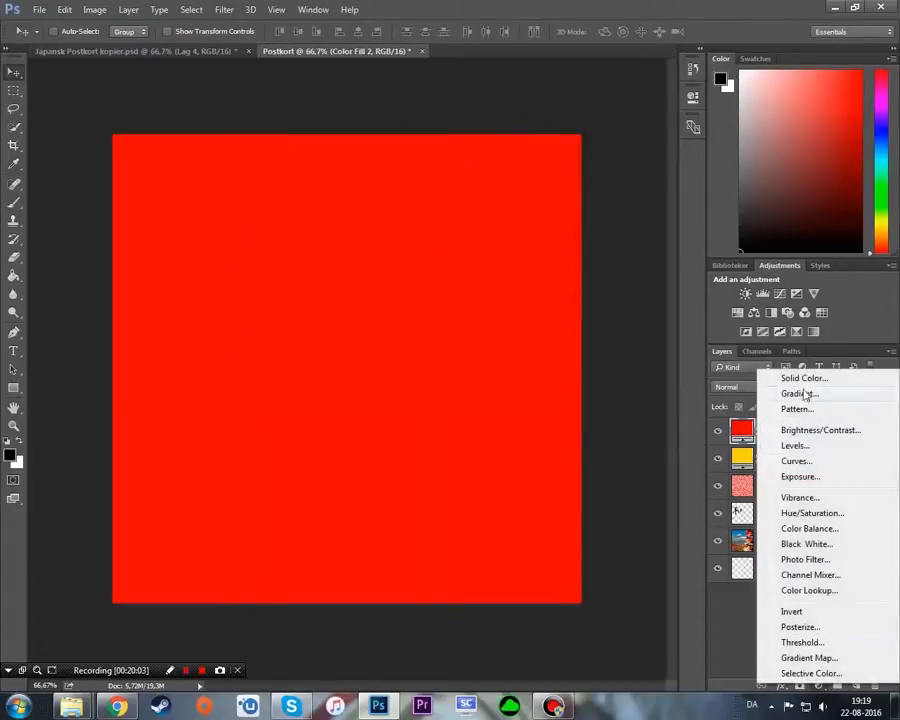
pyautogui.click(813, 380)
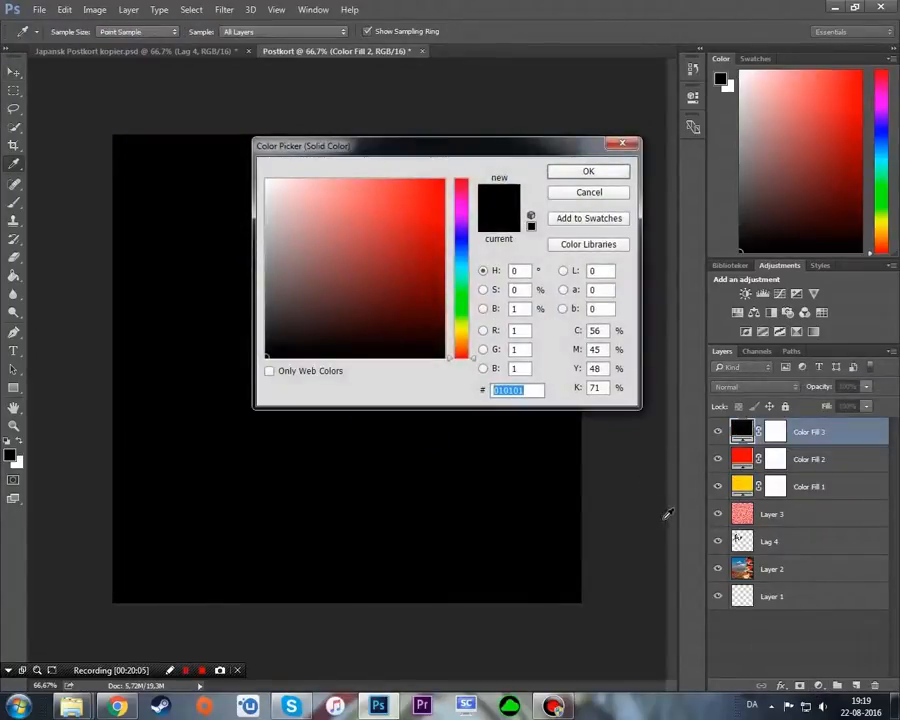
pyautogui.write('00')
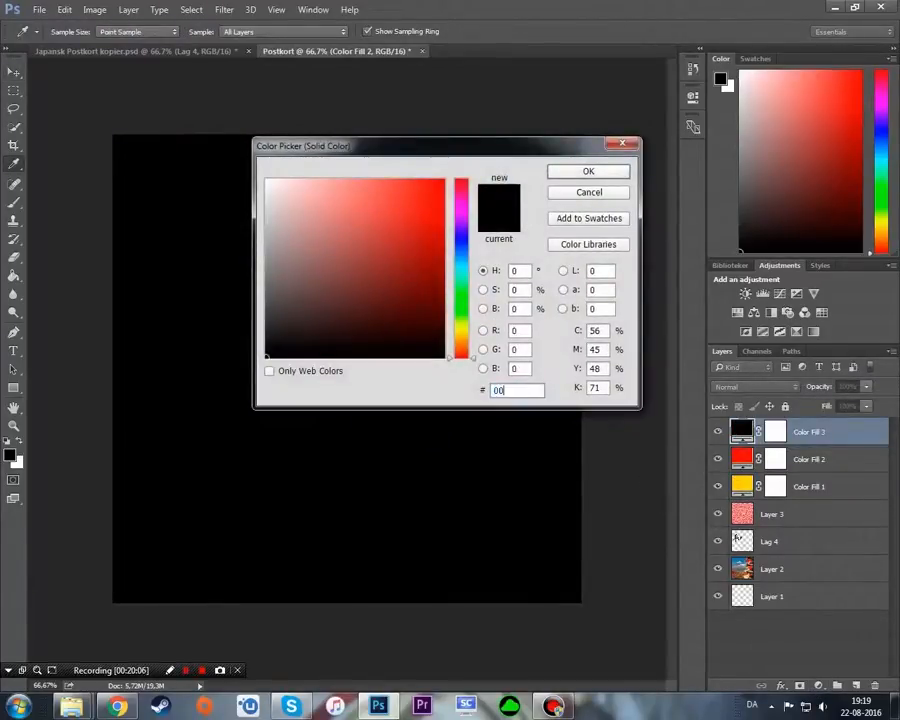
pyautogui.write('2aff')
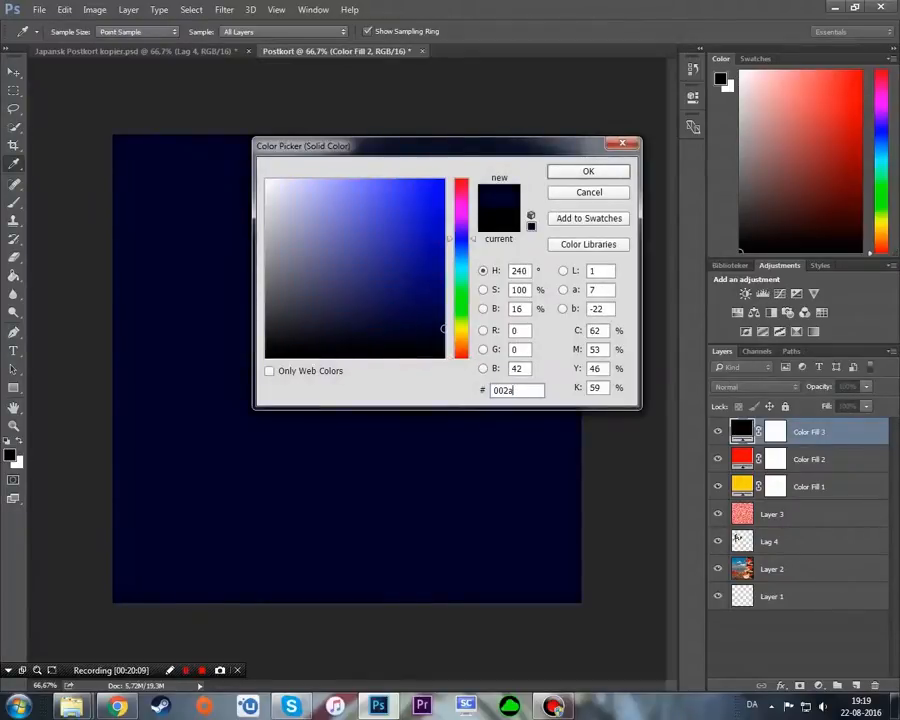
pyautogui.click(609, 172)
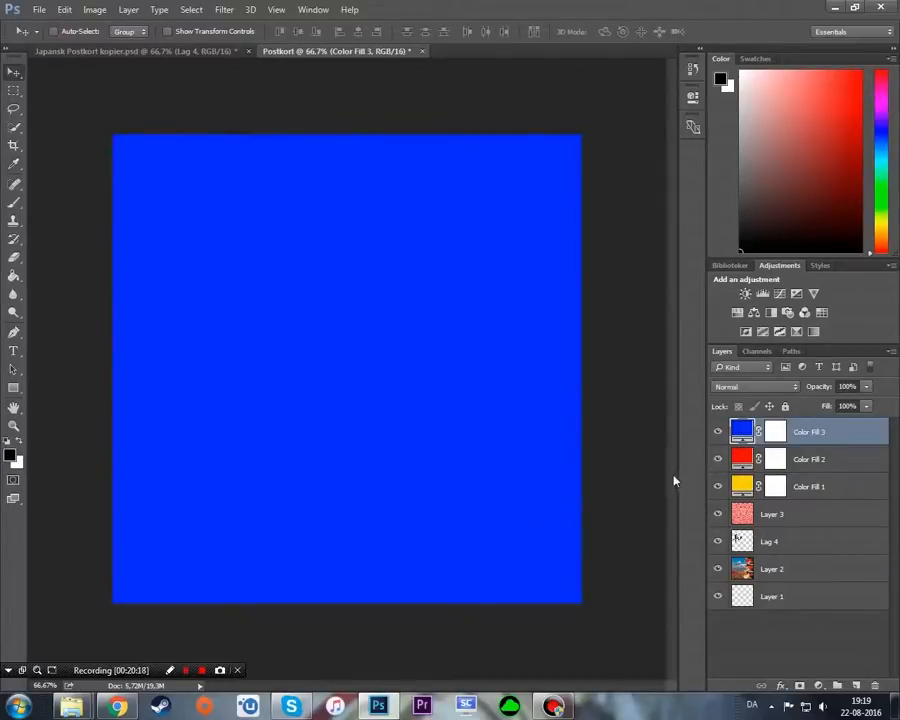
# Hide the blue, red and yellow fill layers to view the postcard beneath, and show all three again.
pyautogui.click(718, 433)
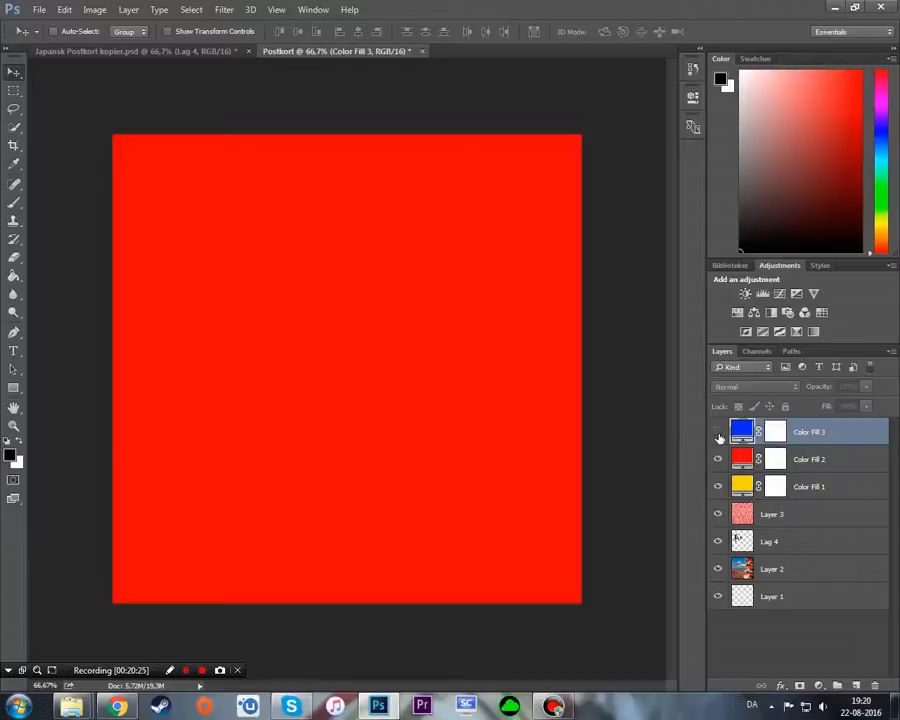
pyautogui.click(718, 460)
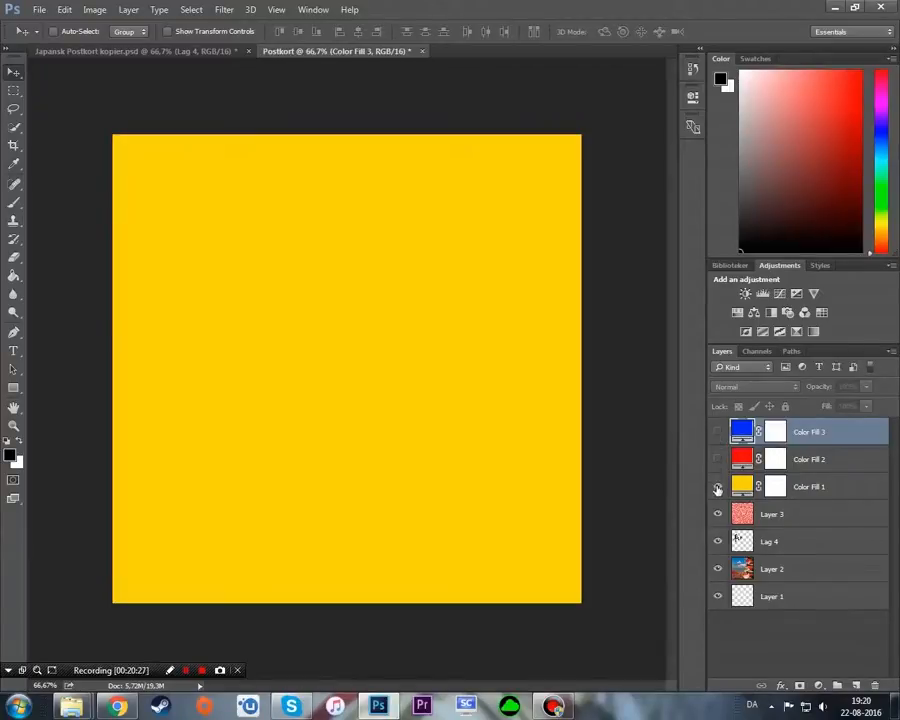
pyautogui.click(718, 487)
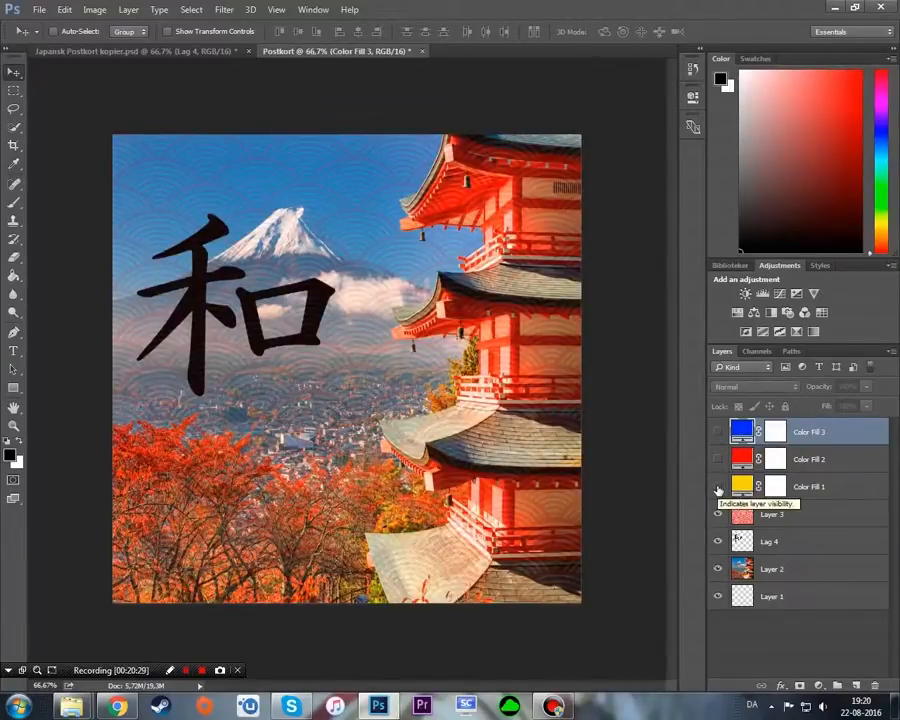
pyautogui.click(718, 487)
pyautogui.click(718, 460)
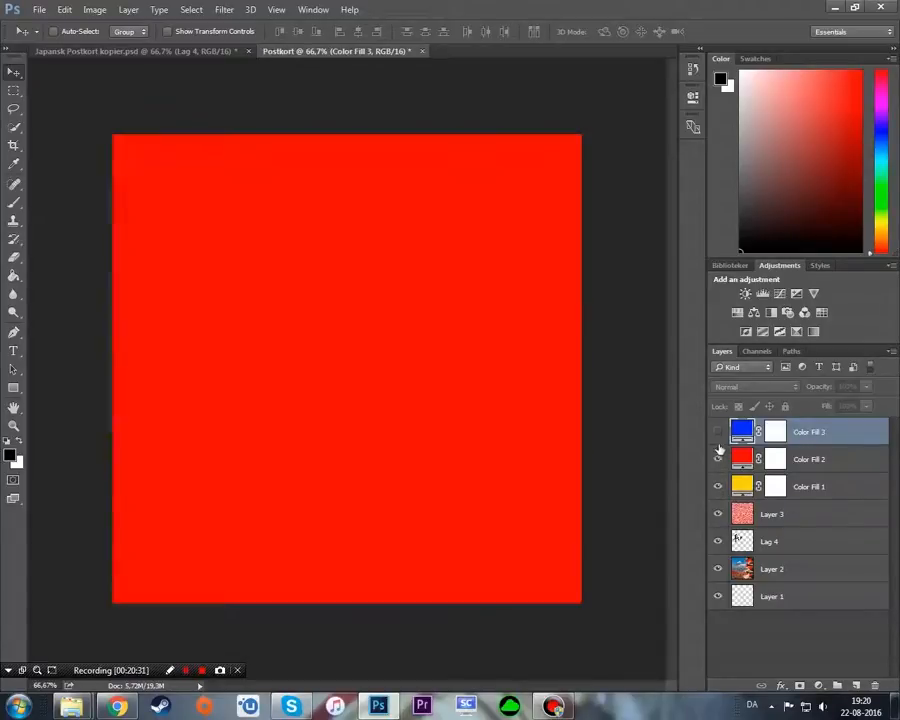
pyautogui.click(718, 433)
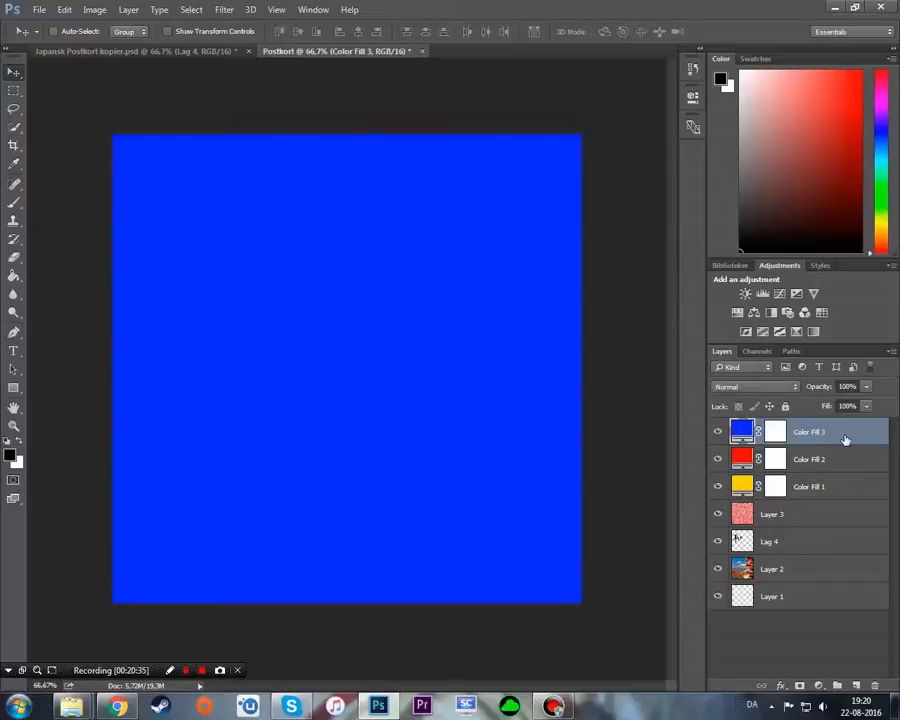
# Set the blue Color Fill 3 layer's opacity to 50% and its fill to 20%.
pyautogui.click(848, 386)
pyautogui.write('50')
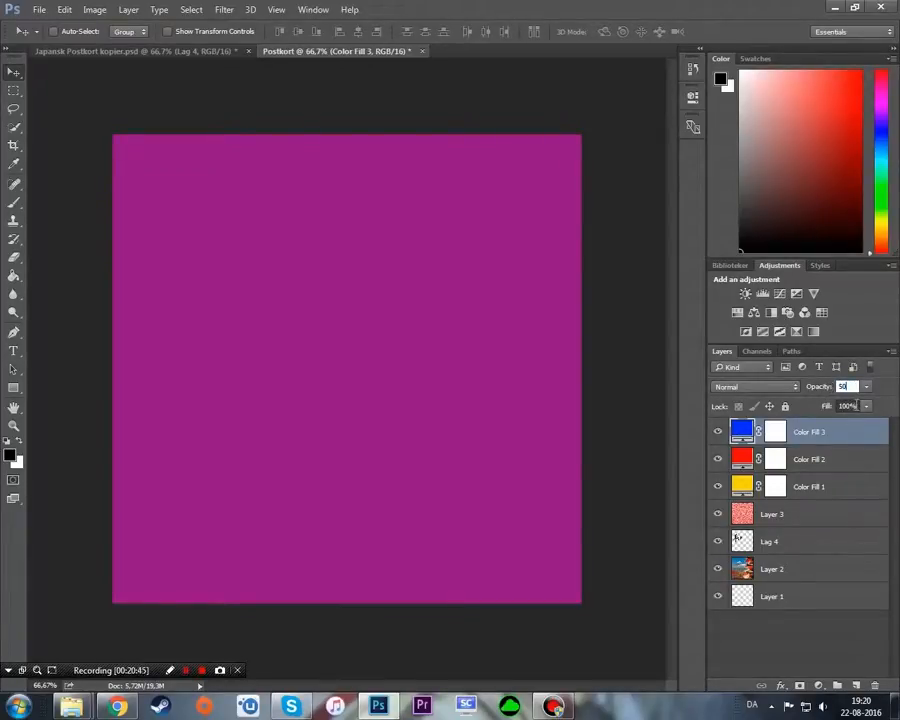
pyautogui.click(856, 404)
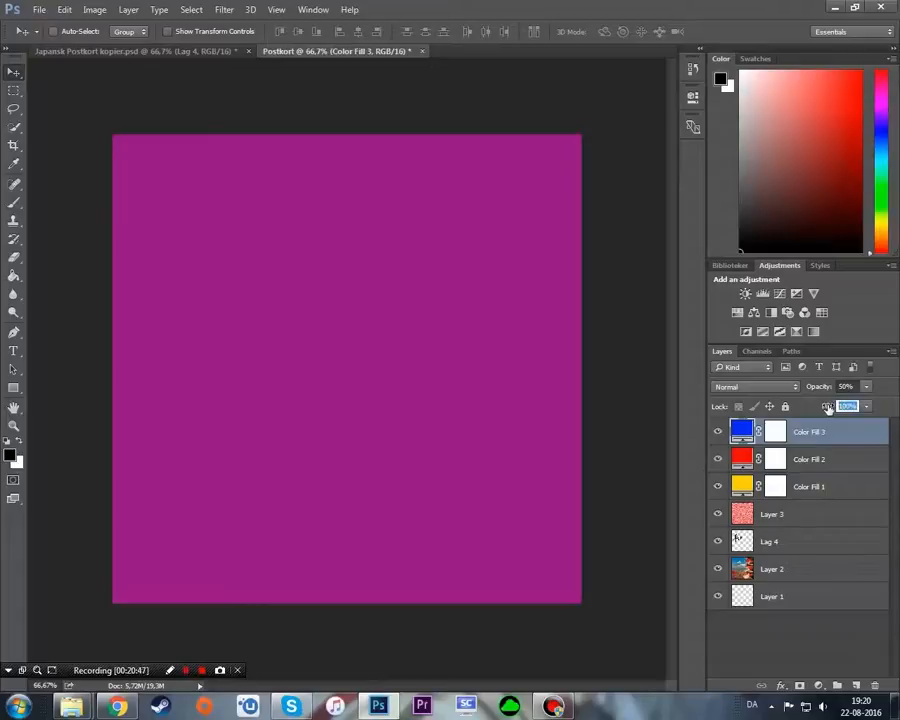
pyautogui.write('20')
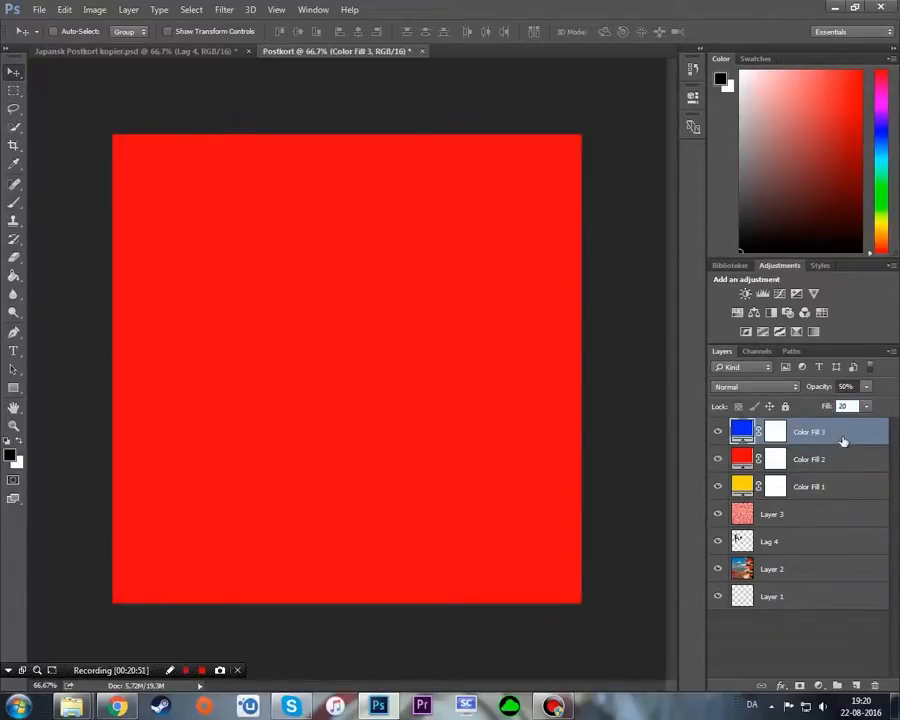
# Set the red Color Fill 2 layer's opacity to 50% and its fill to 20%.
pyautogui.click(840, 456)
pyautogui.click(846, 386)
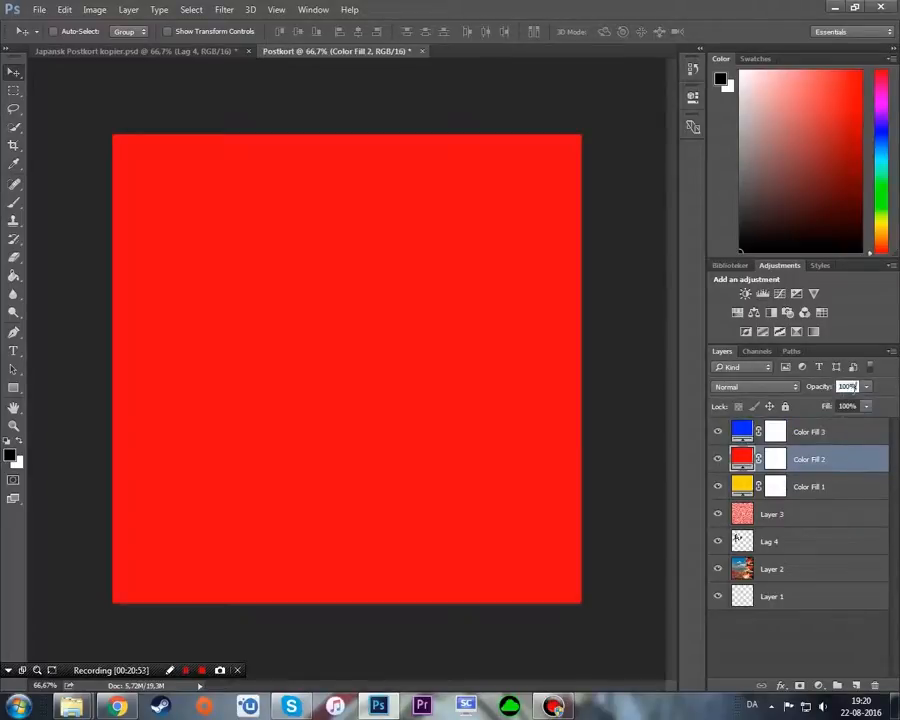
pyautogui.write('50')
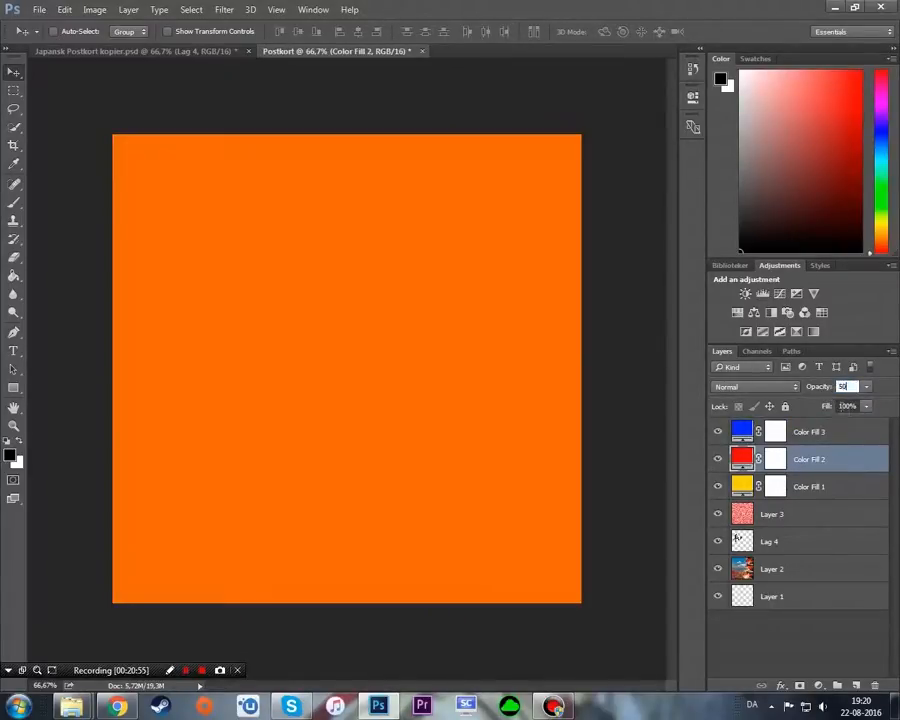
pyautogui.click(824, 406)
pyautogui.write('50')
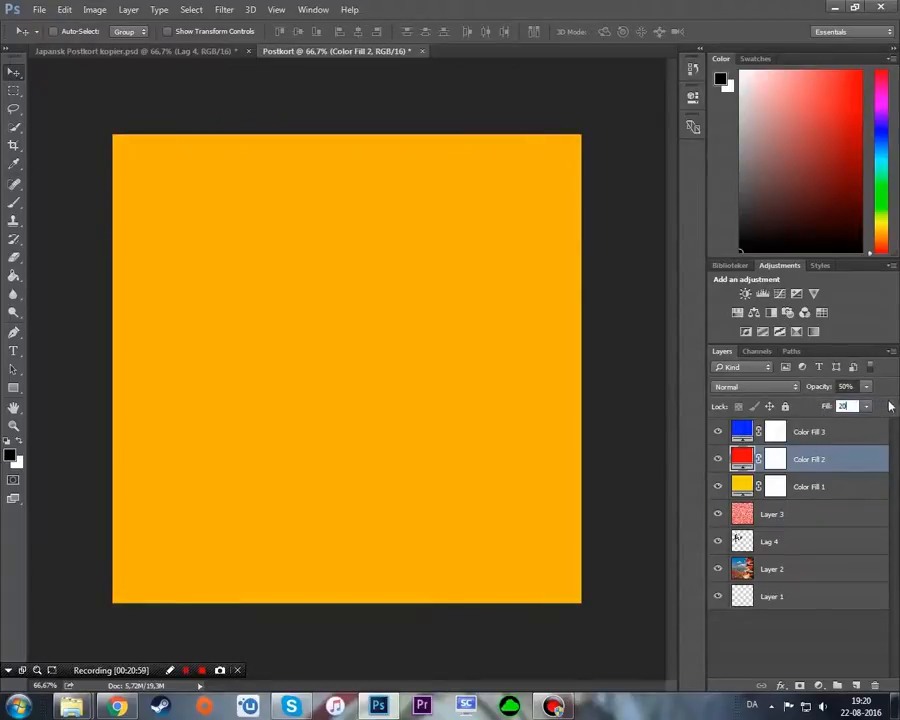
# Set the yellow Color Fill 1 layer's opacity to 50% and its fill to 20%.
pyautogui.click(830, 486)
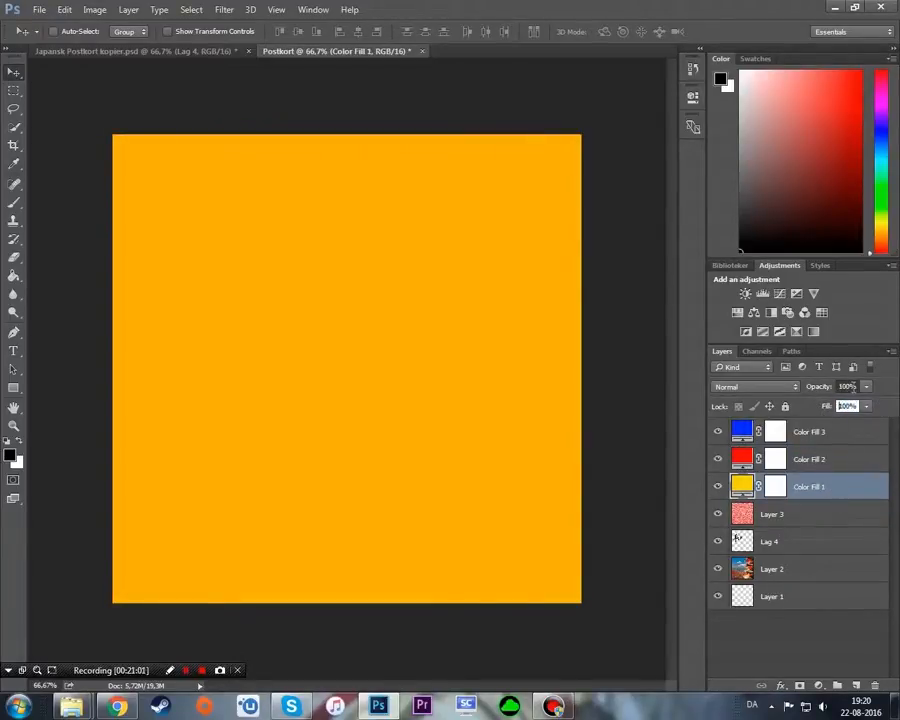
pyautogui.click(828, 388)
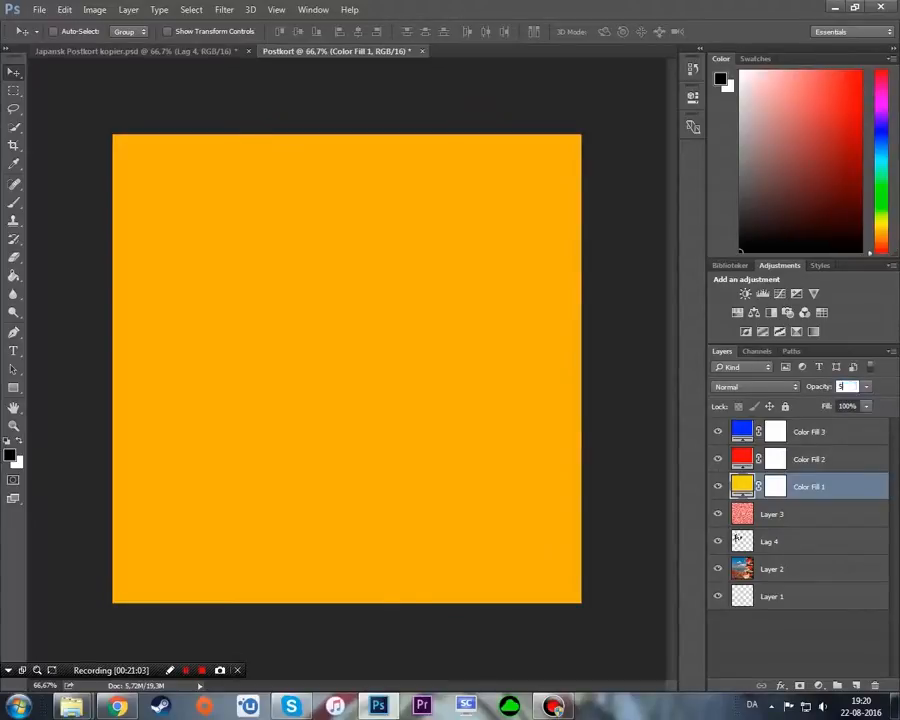
pyautogui.write('50')
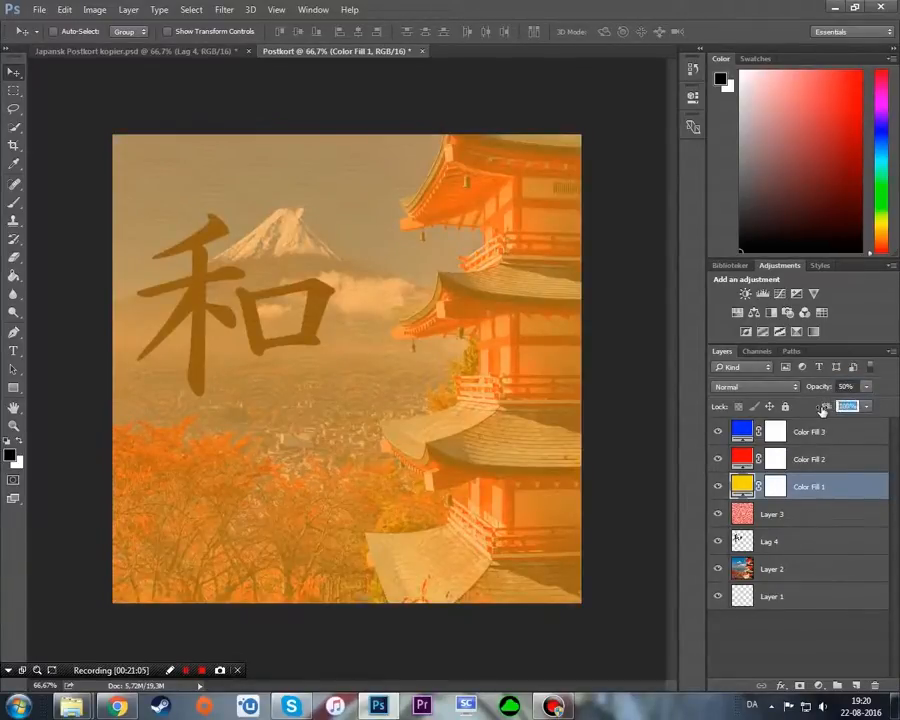
pyautogui.click(856, 402)
pyautogui.write('20')
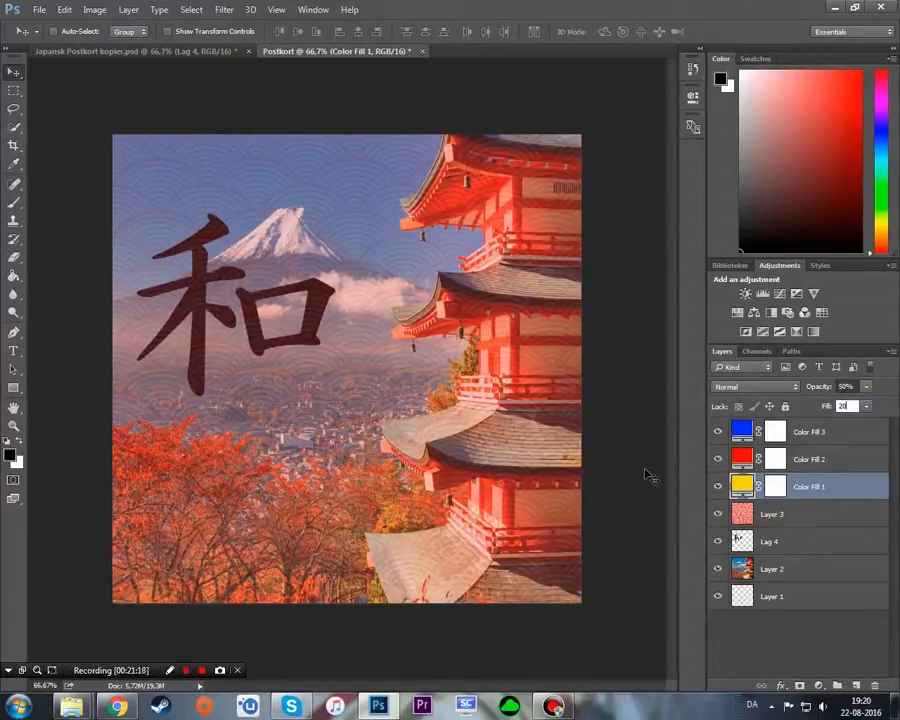
# Hide all three color fill layers, and view the yellow, red and blue tints one at a time over the postcard.
pyautogui.click(717, 486)
pyautogui.click(717, 459)
pyautogui.click(717, 431)
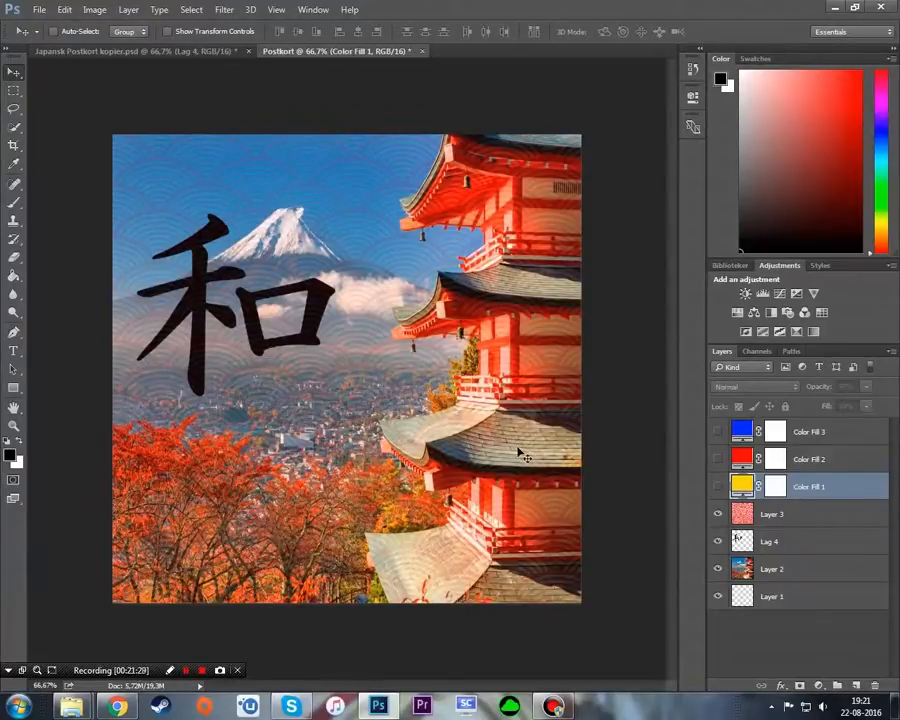
pyautogui.click(717, 486)
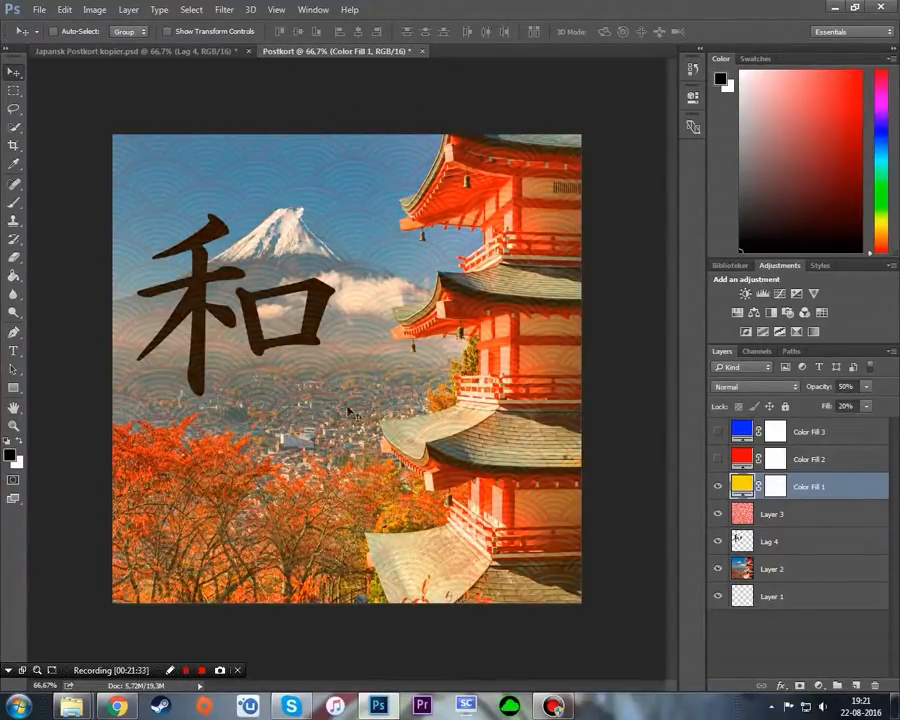
pyautogui.click(717, 486)
pyautogui.click(718, 459)
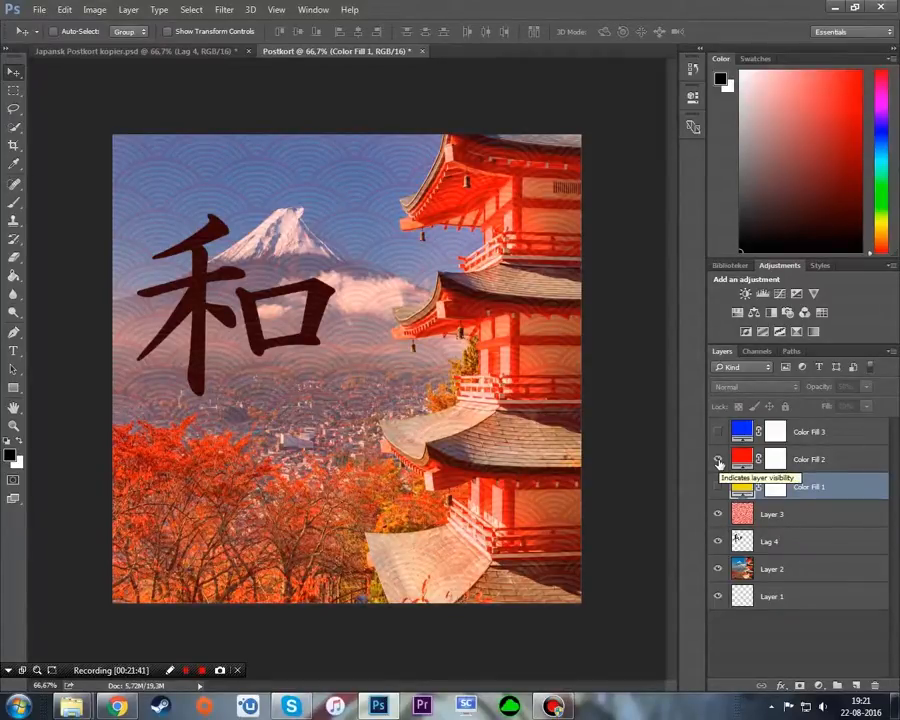
pyautogui.click(718, 460)
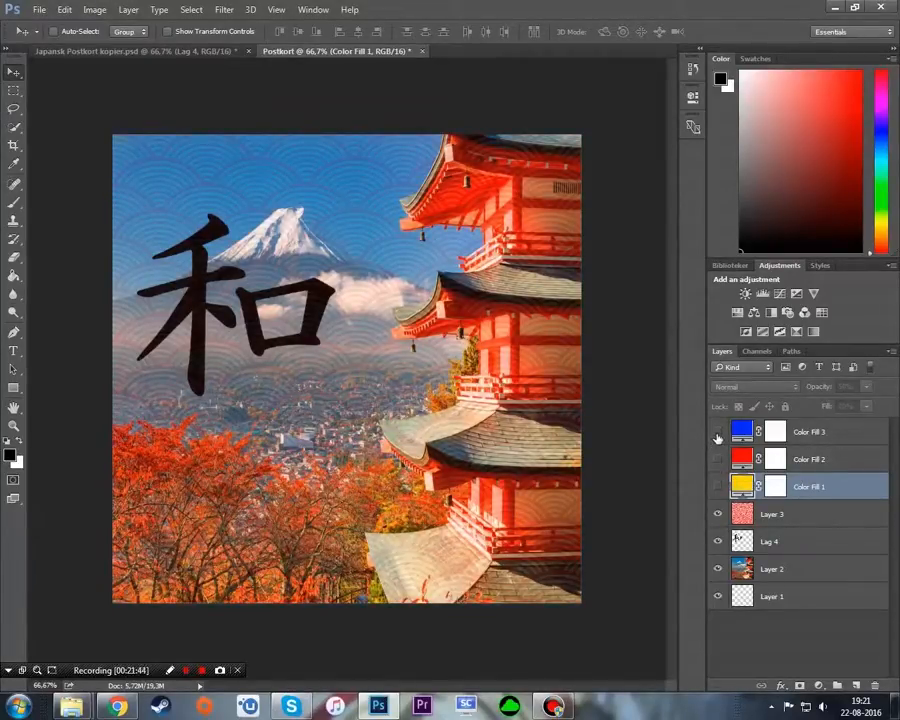
pyautogui.click(717, 433)
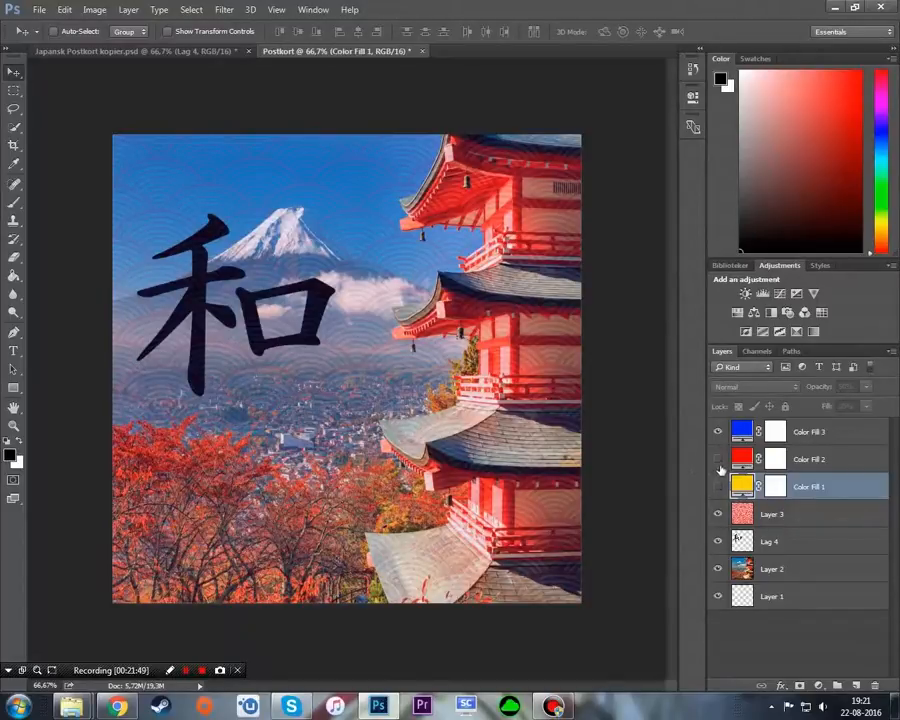
# Compare two-color combinations of the blue, red and yellow fill layers by toggling their visibility, ending with all three shown.
pyautogui.click(718, 460)
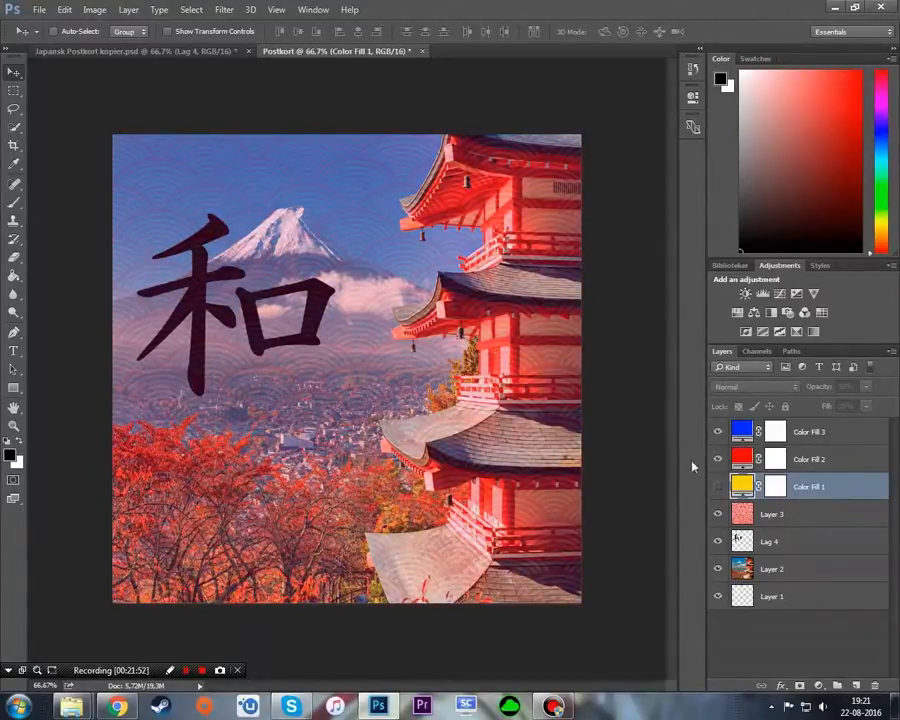
pyautogui.click(717, 459)
pyautogui.click(717, 487)
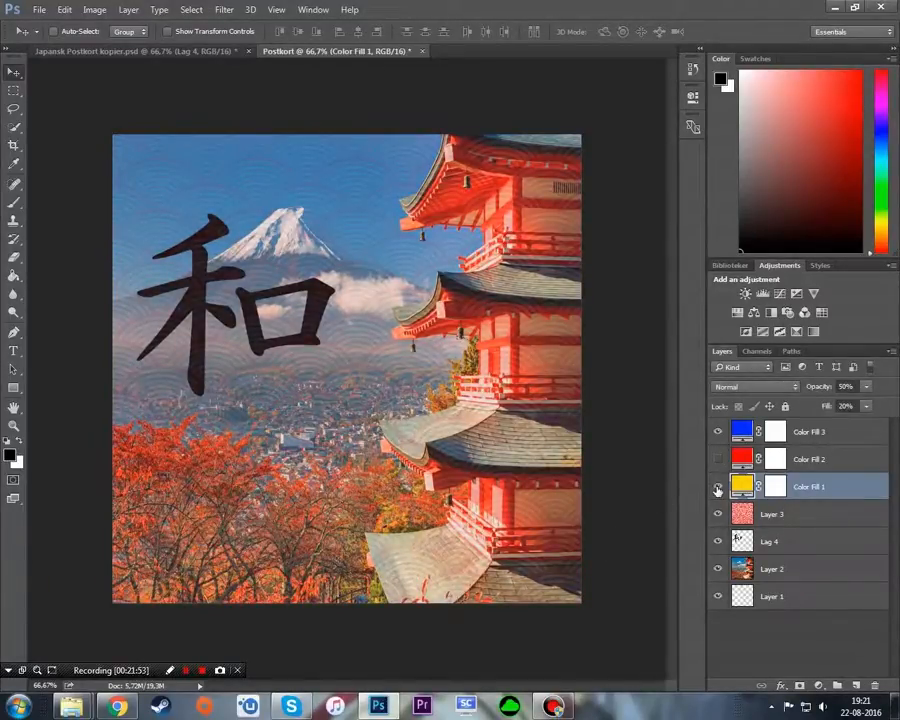
pyautogui.click(717, 488)
pyautogui.click(717, 433)
pyautogui.click(718, 459)
pyautogui.click(718, 486)
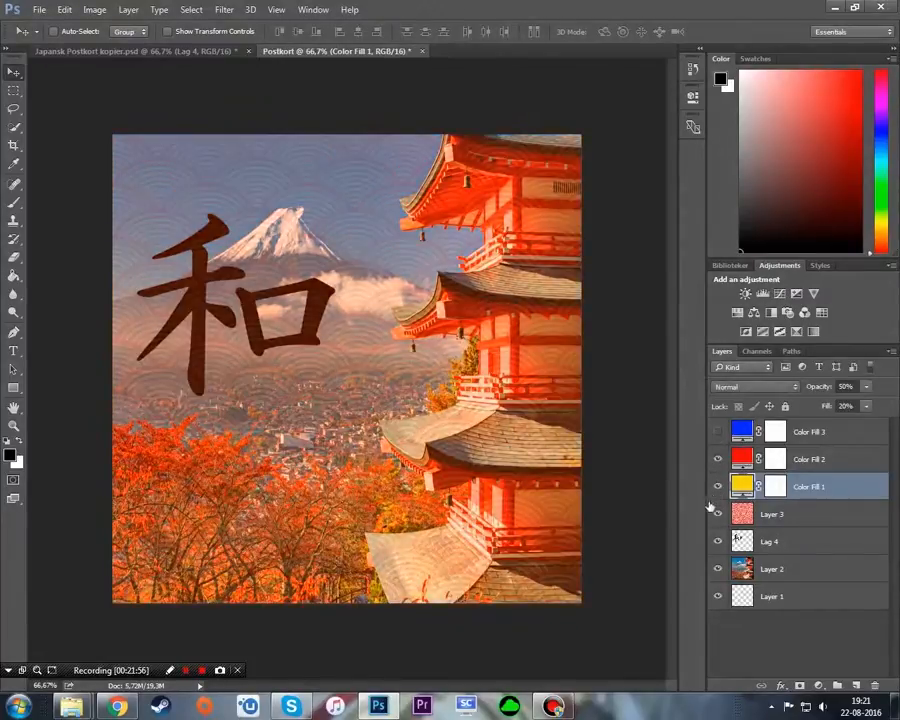
pyautogui.click(717, 432)
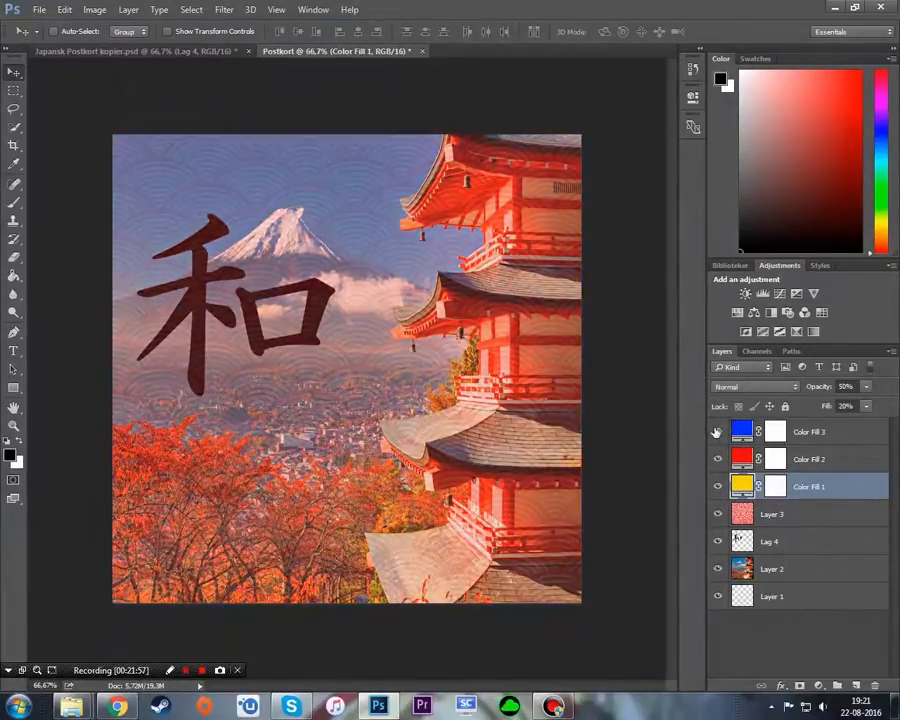